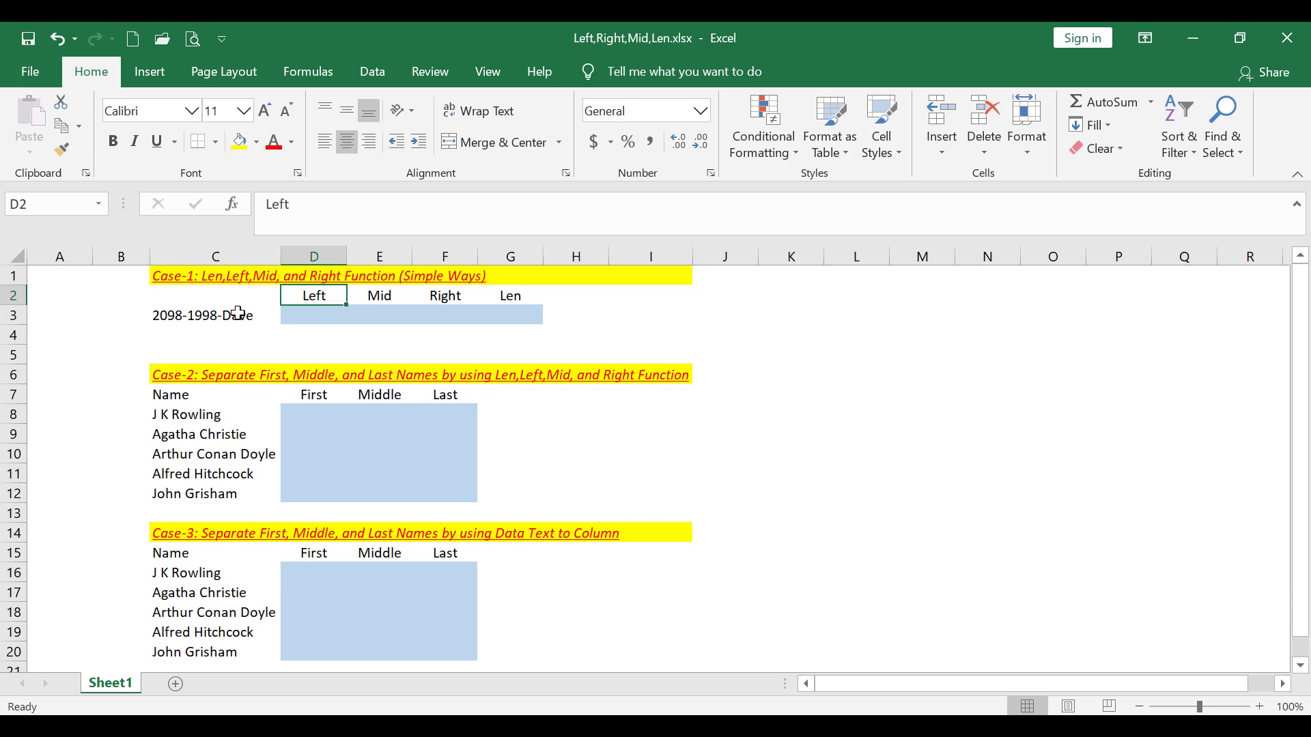
{"action": "left_click", "coordinate": [212, 318]}
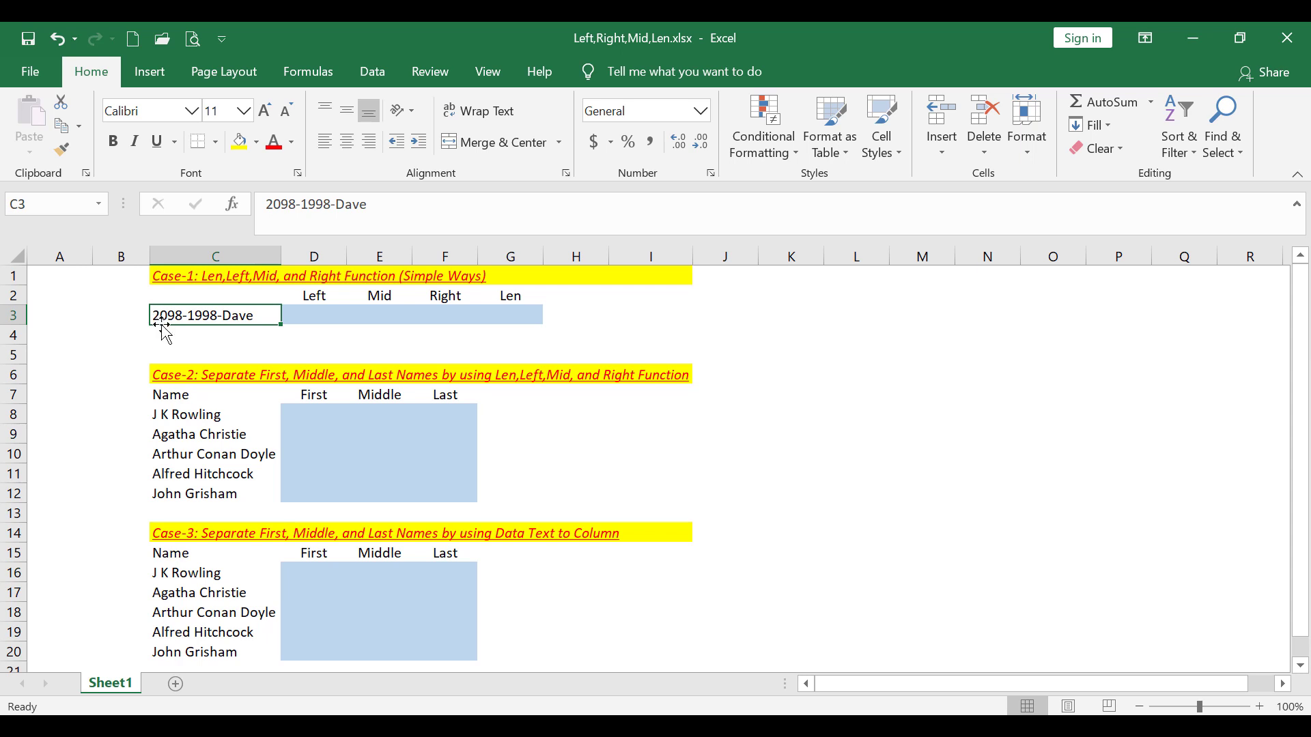
{"action": "left_click", "coordinate": [443, 297]}
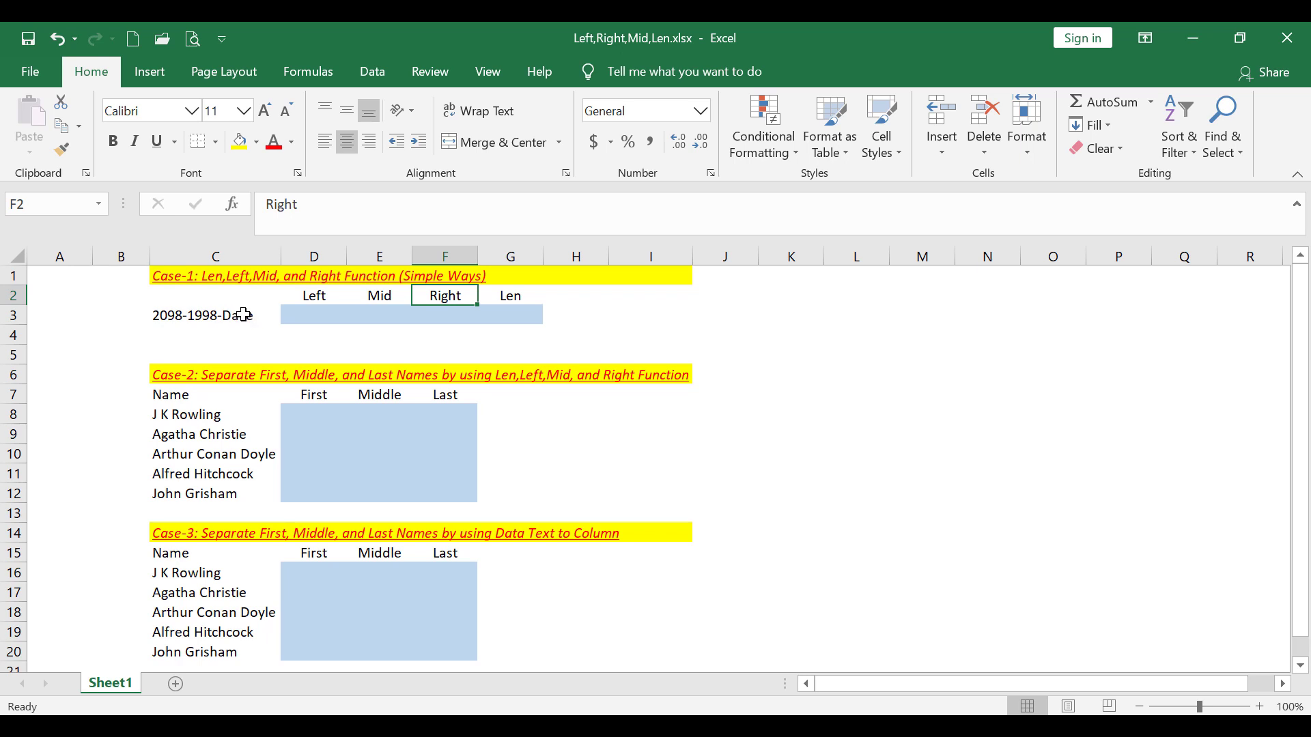
{"action": "left_click", "coordinate": [375, 295]}
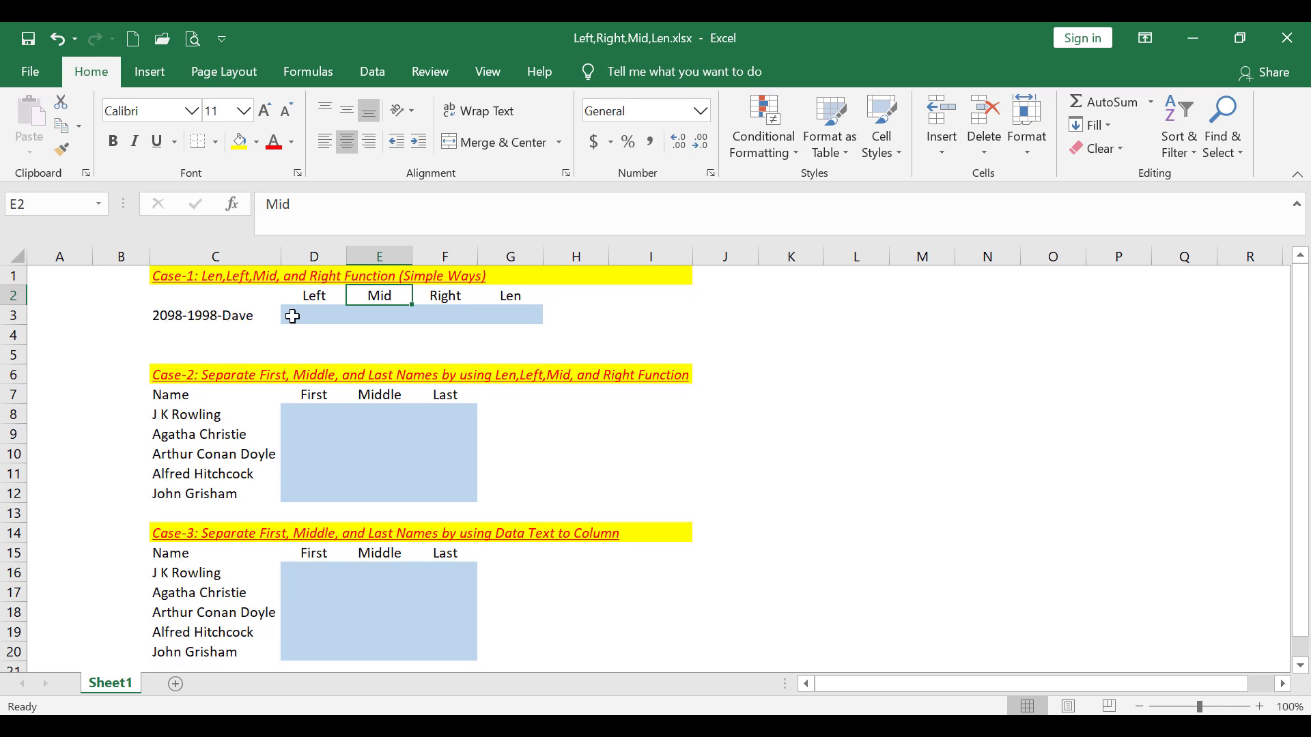
{"action": "left_click", "coordinate": [506, 295]}
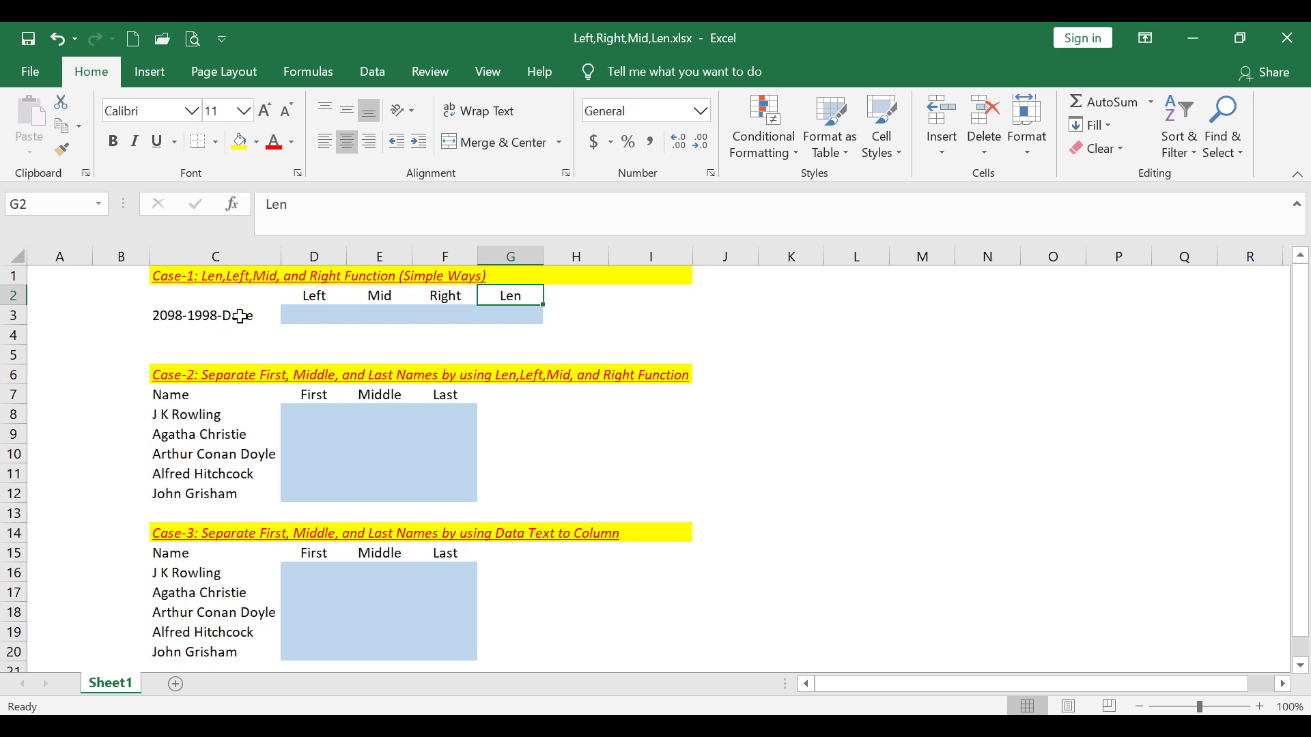
{"action": "left_click", "coordinate": [321, 316]}
{"action": "left_click", "coordinate": [176, 322]}
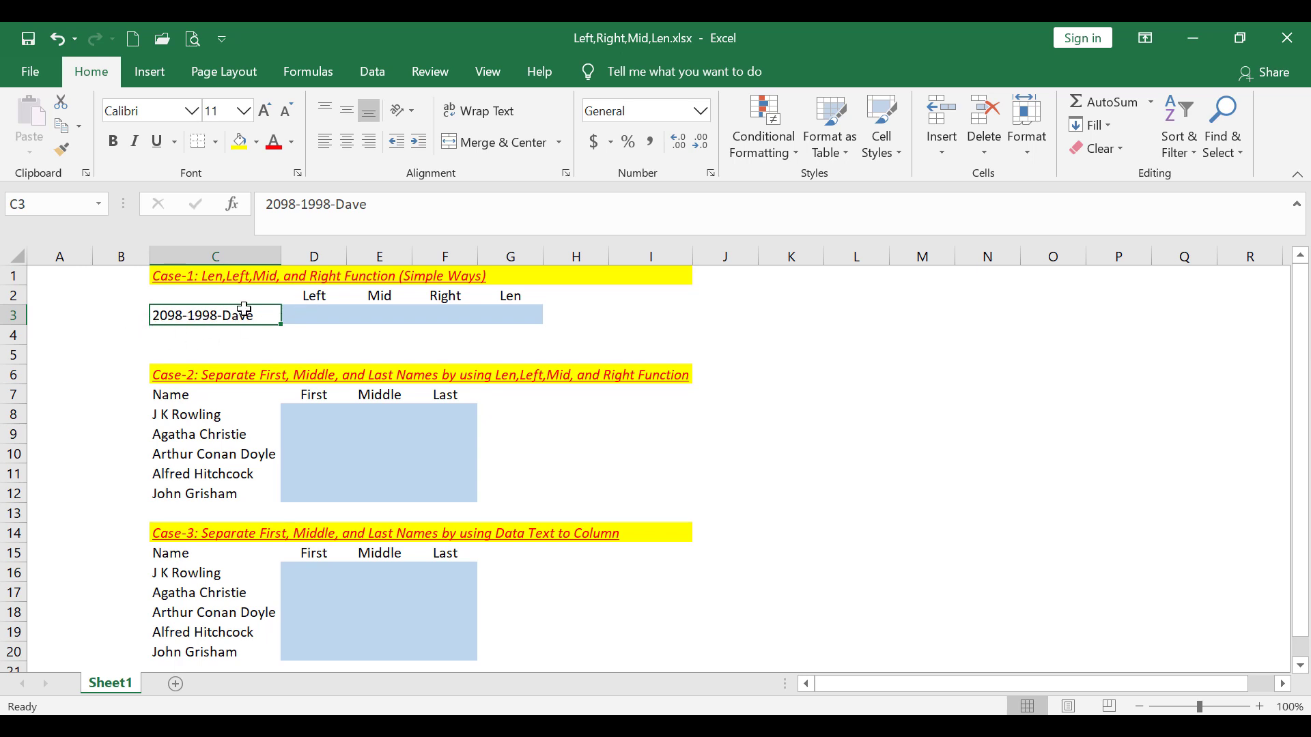
Extract the first four characters of C3 into D3 with the formula =LEFT(C3,4)
{"action": "left_click", "coordinate": [298, 315]}
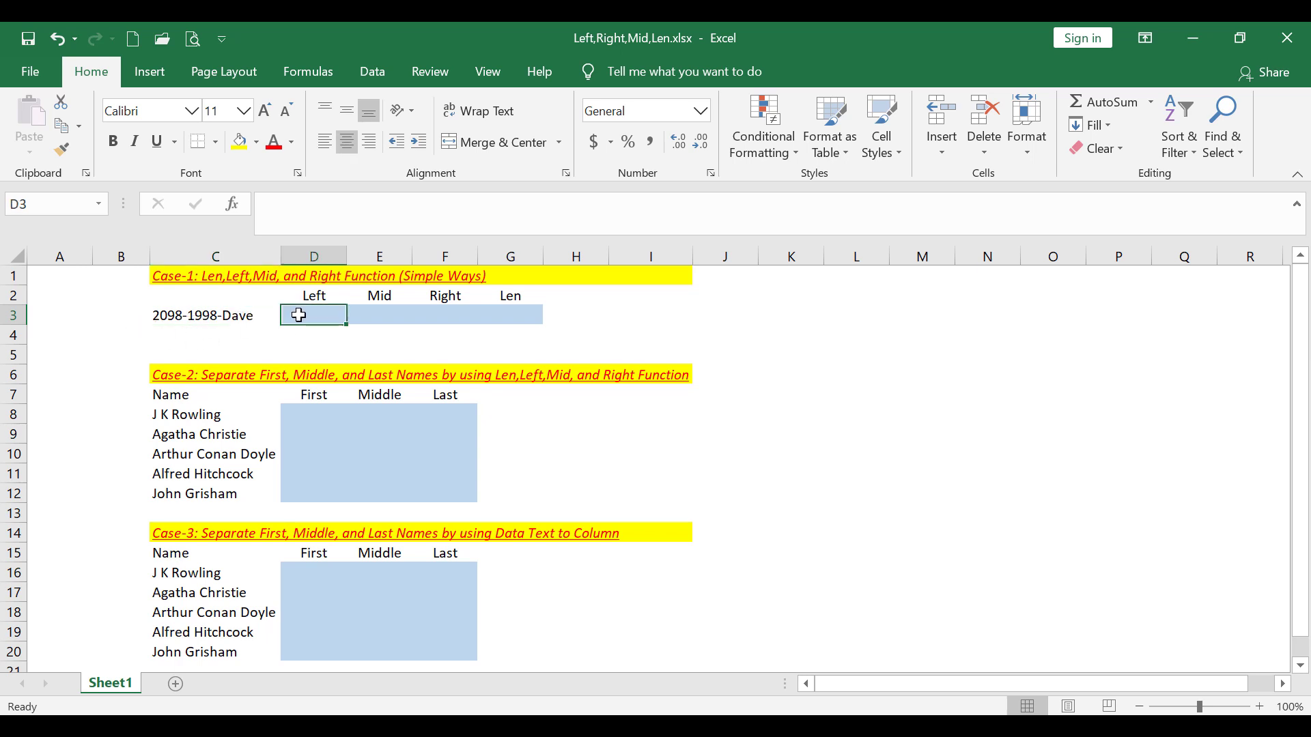
{"action": "type", "text": "=lef"}
{"action": "key", "text": "Tab"}
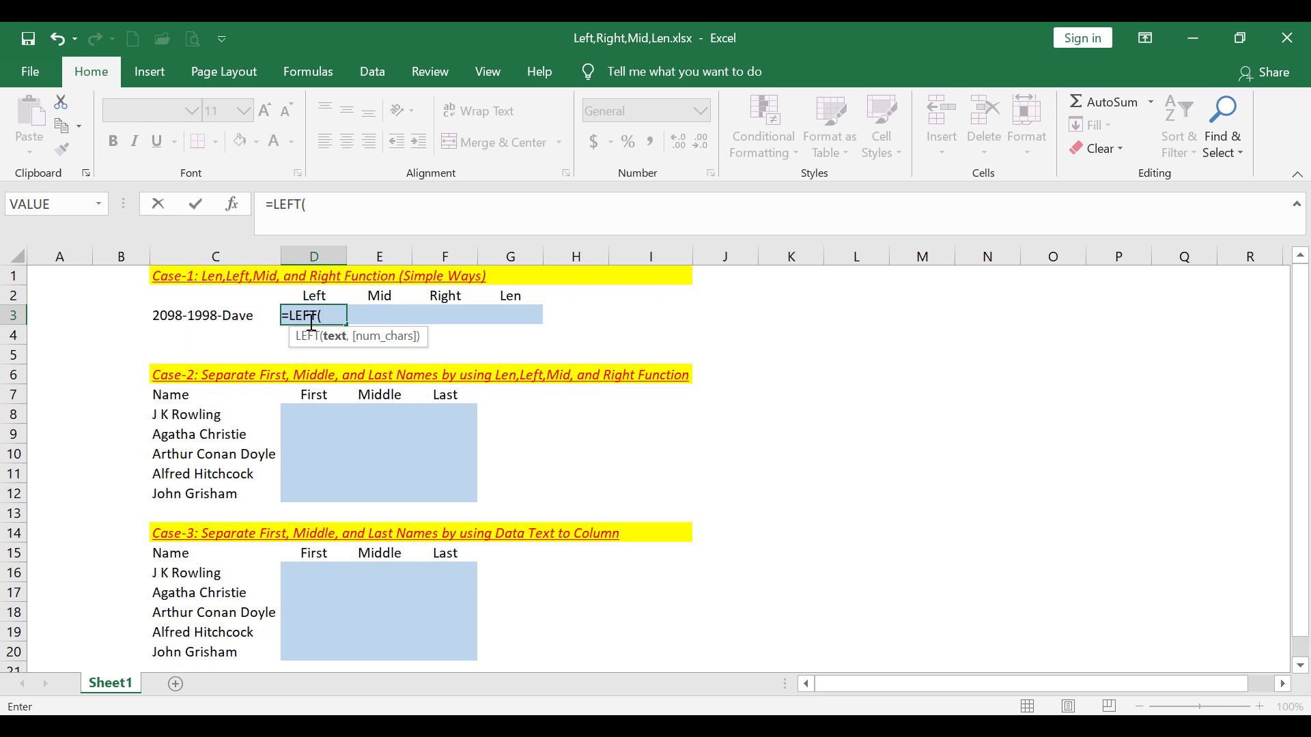
{"action": "left_click", "coordinate": [192, 318]}
{"action": "type", "text": ","}
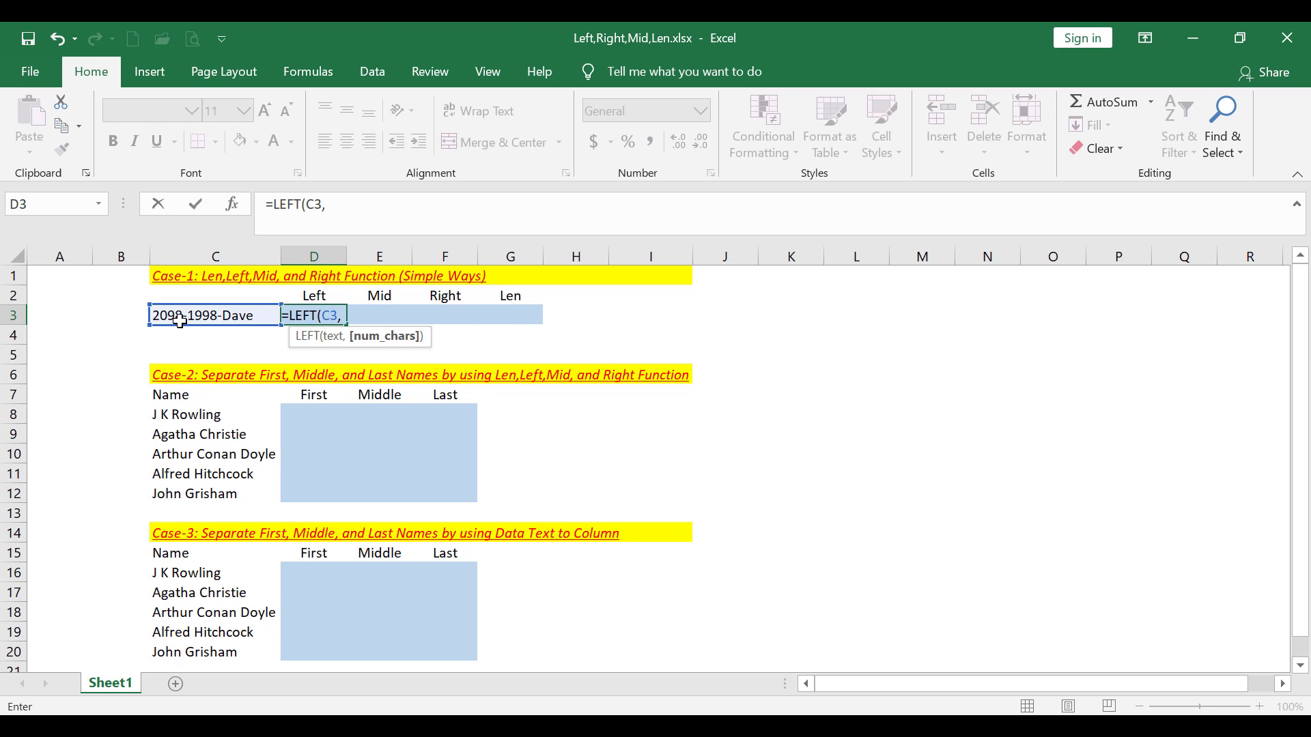
{"action": "type", "text": "4"}
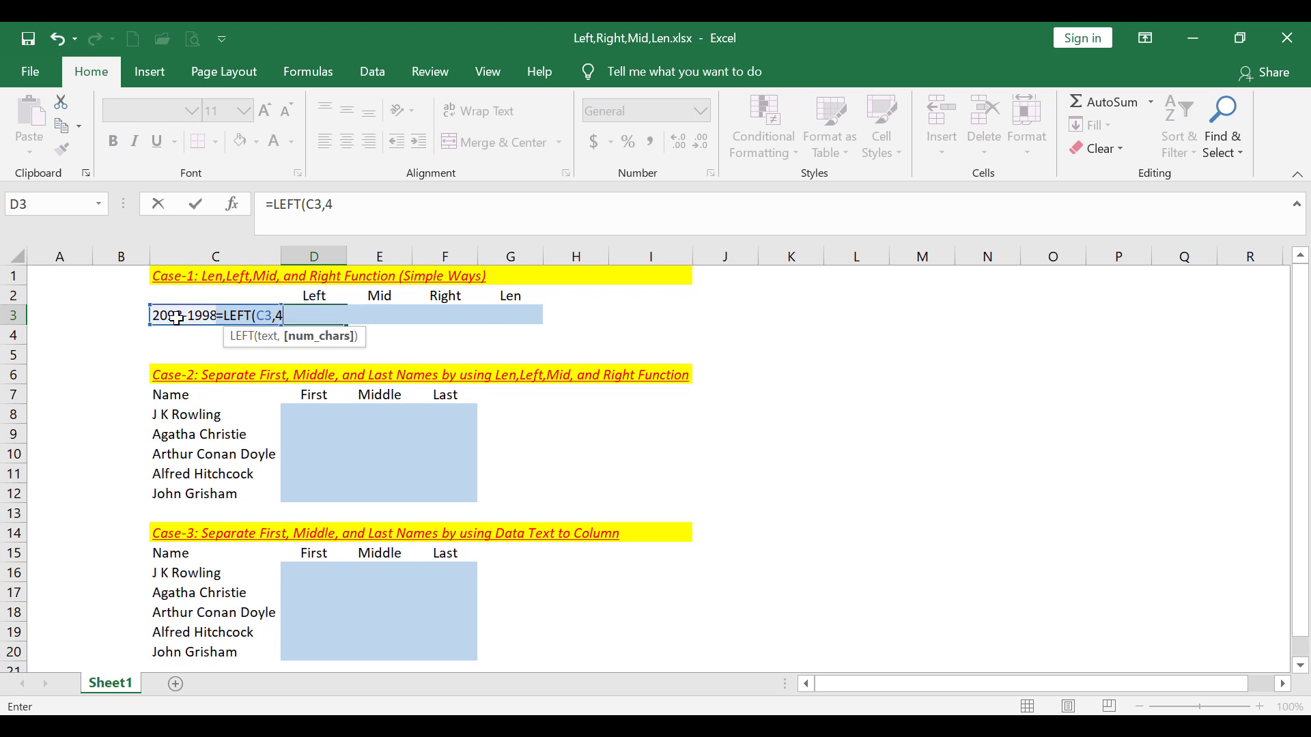
{"action": "key", "text": "Return"}
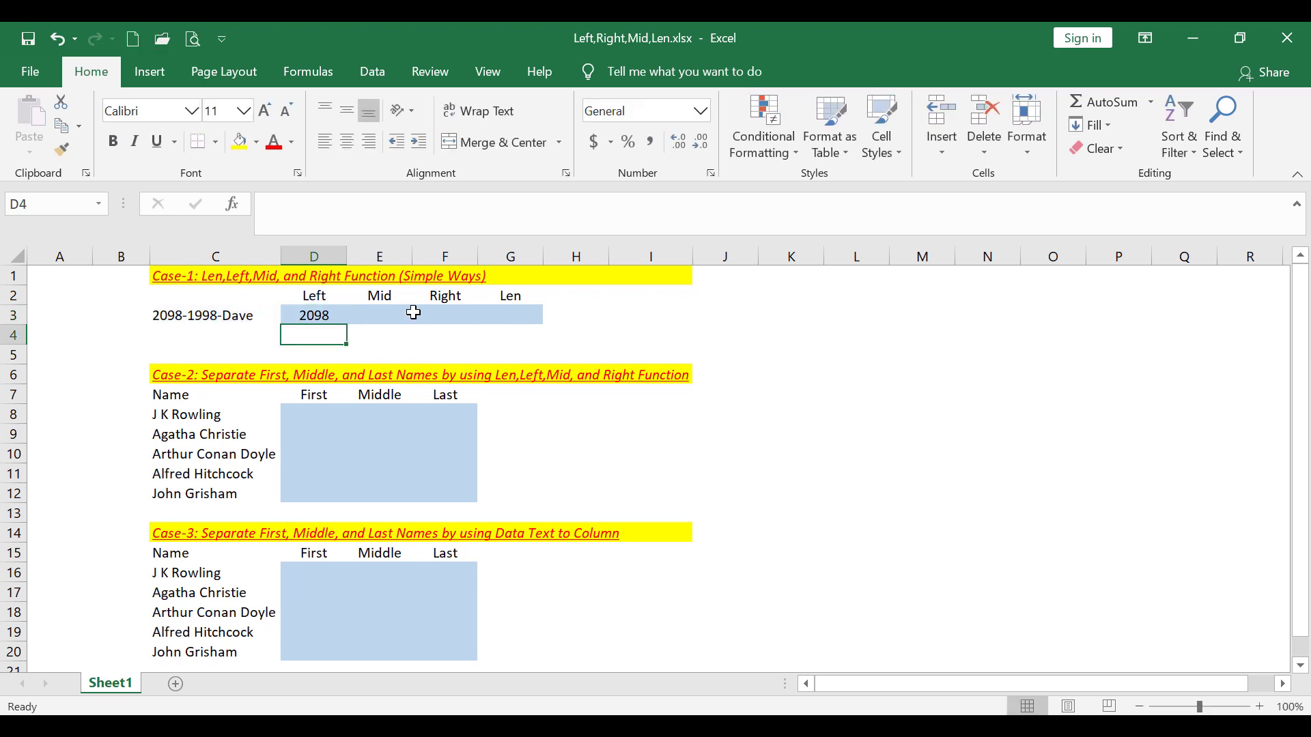
Extract four characters of C3, starting at the sixth, into E3 with the formula =MID(C3,6,4)
{"action": "left_click", "coordinate": [208, 320]}
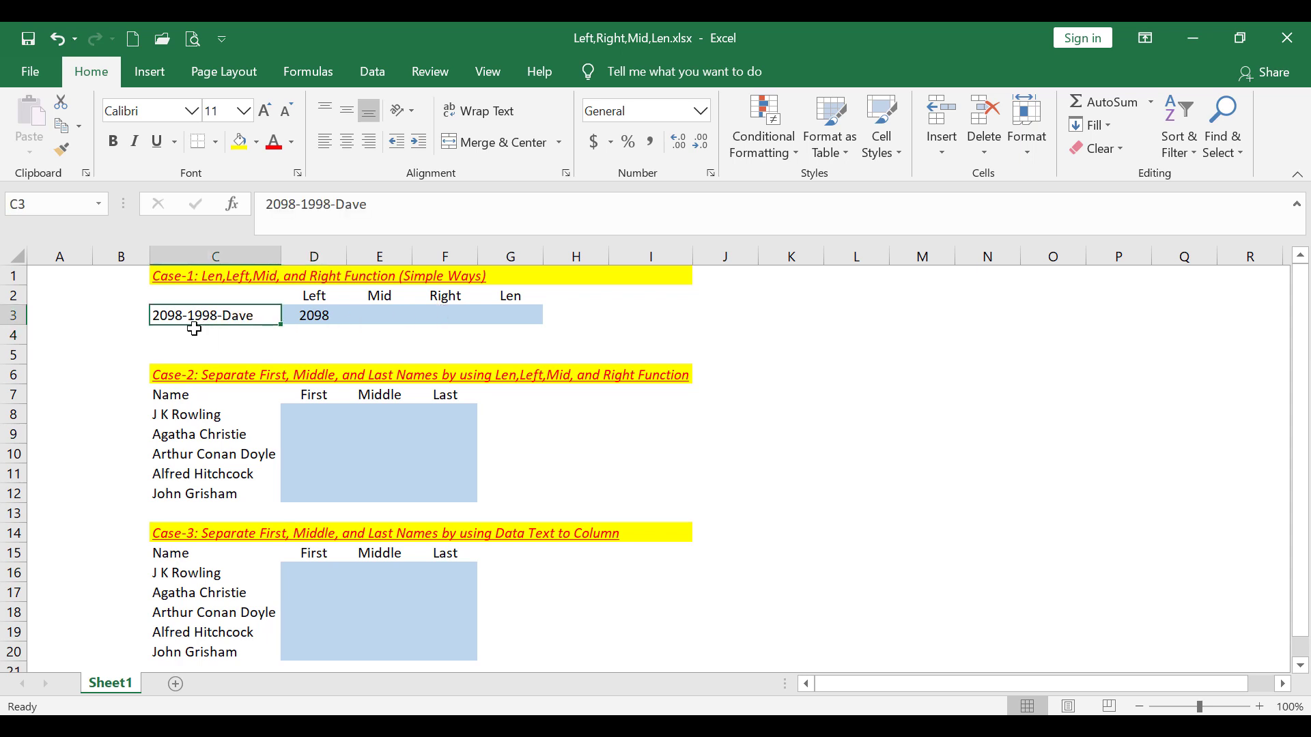
{"action": "left_click", "coordinate": [351, 318]}
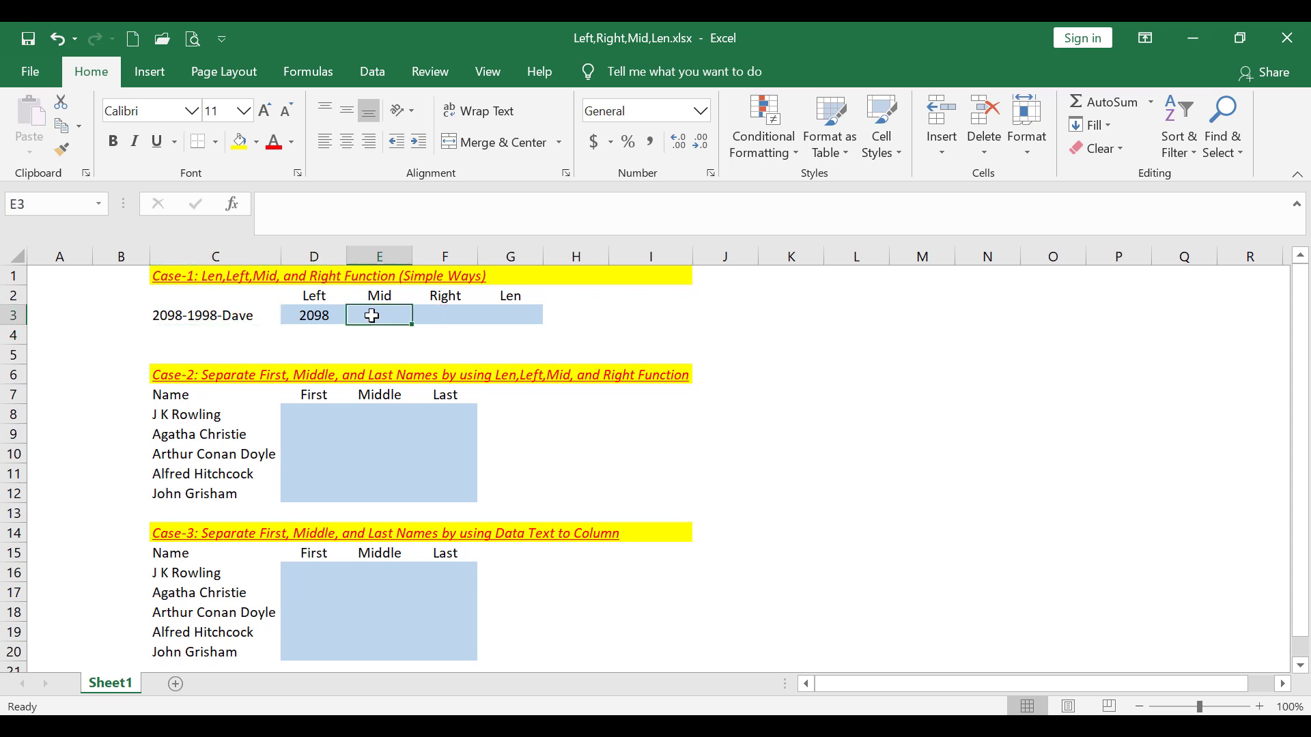
{"action": "type", "text": "=mid"}
{"action": "key", "text": "Tab"}
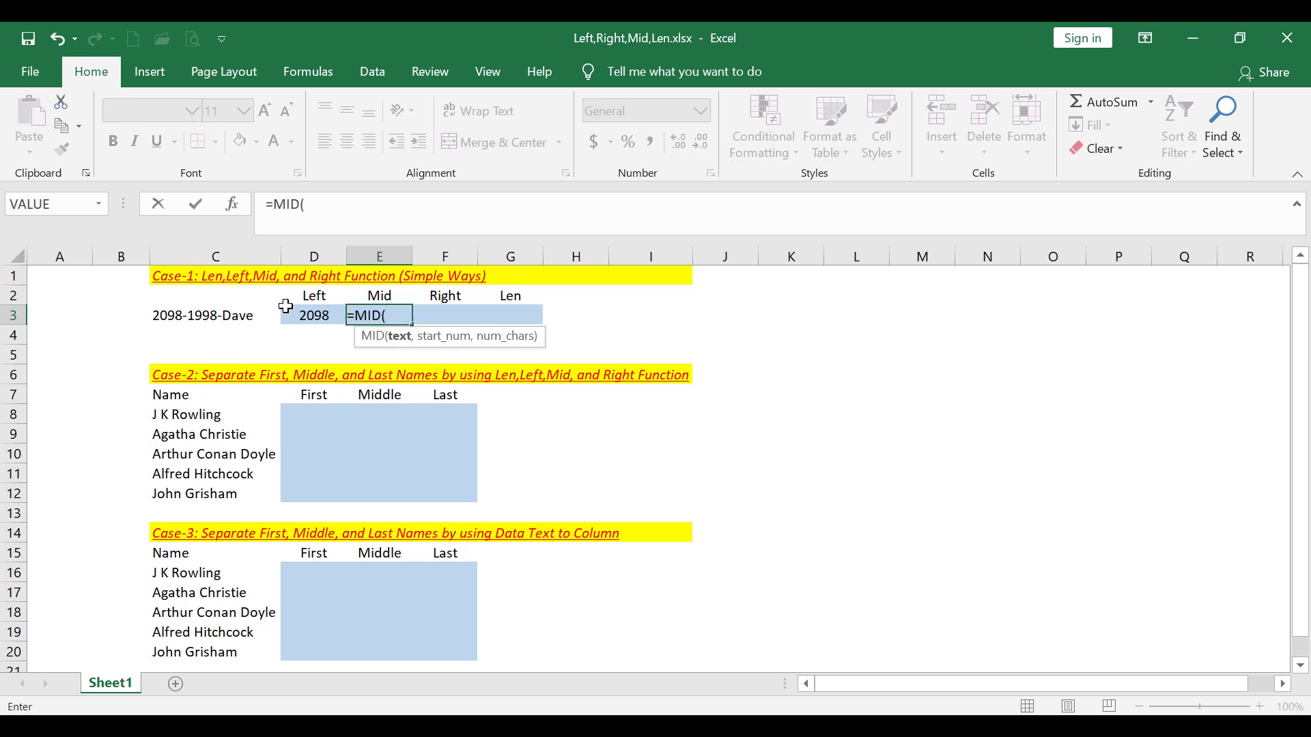
{"action": "left_click", "coordinate": [177, 315]}
{"action": "type", "text": ","}
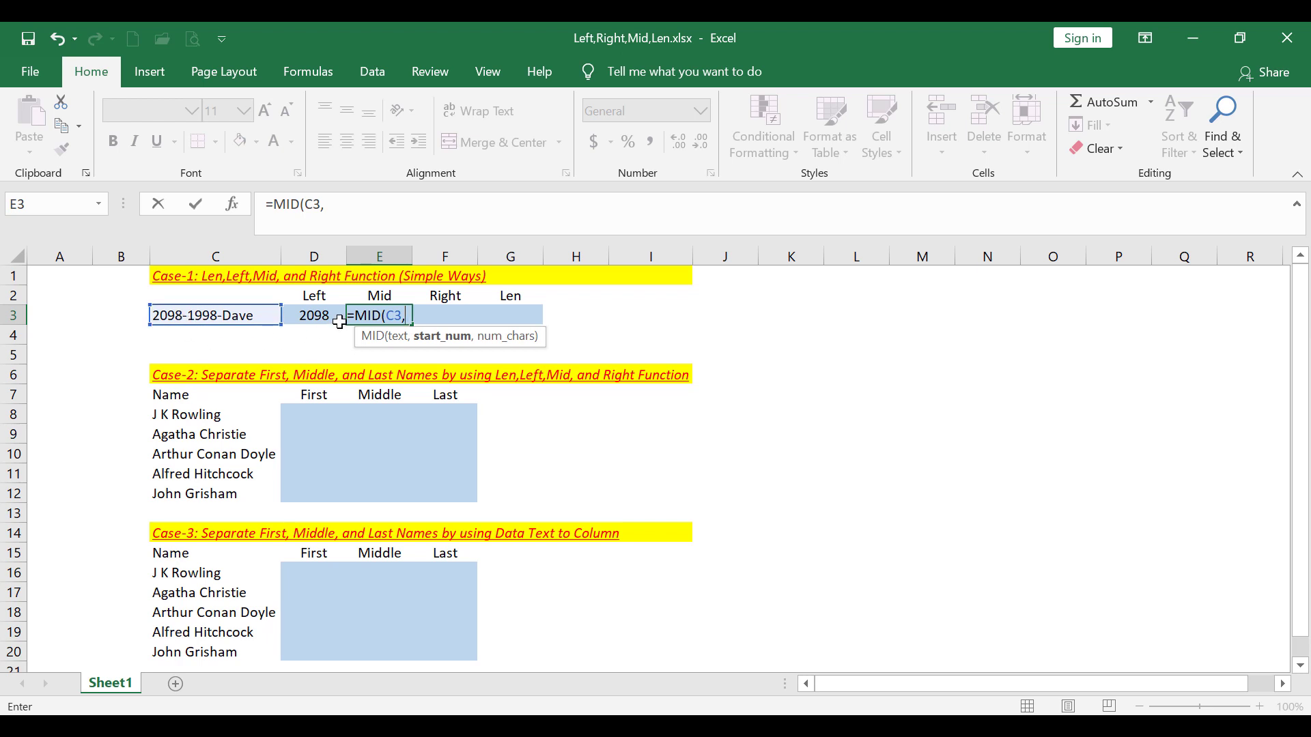
{"action": "type", "text": "6"}
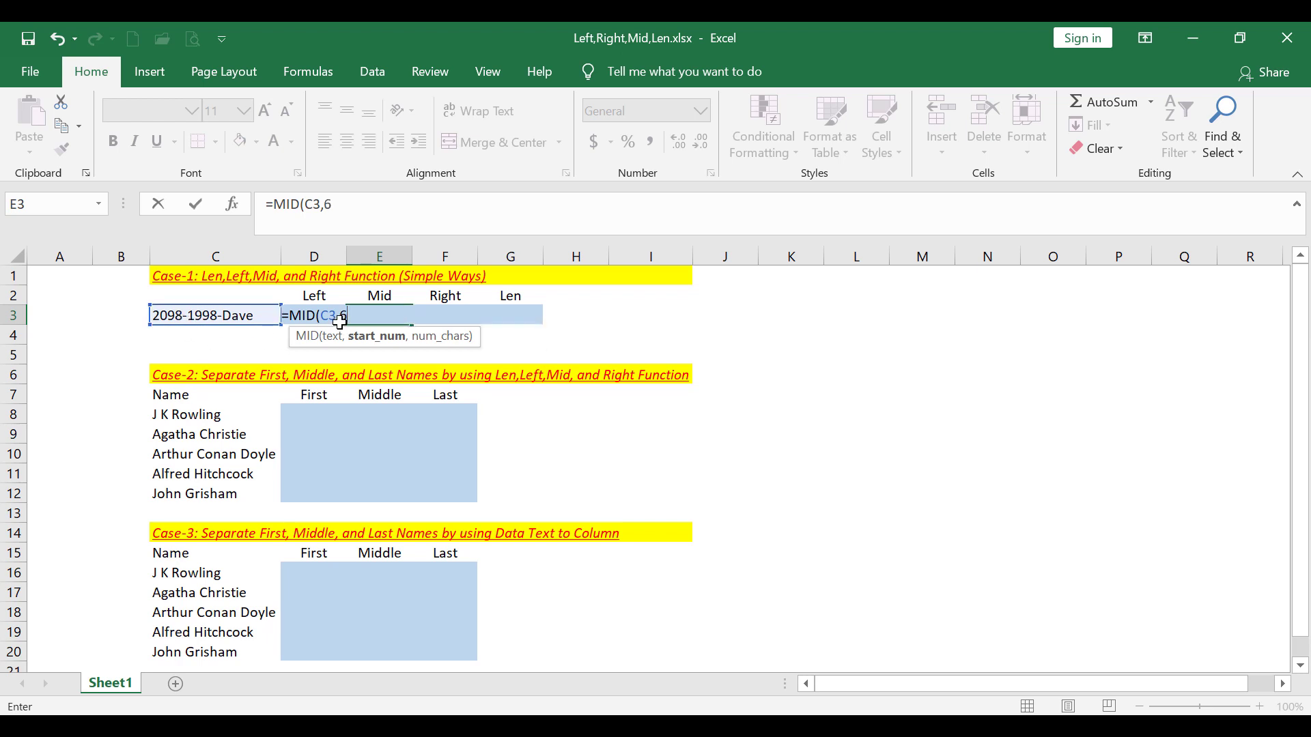
{"action": "type", "text": ",4"}
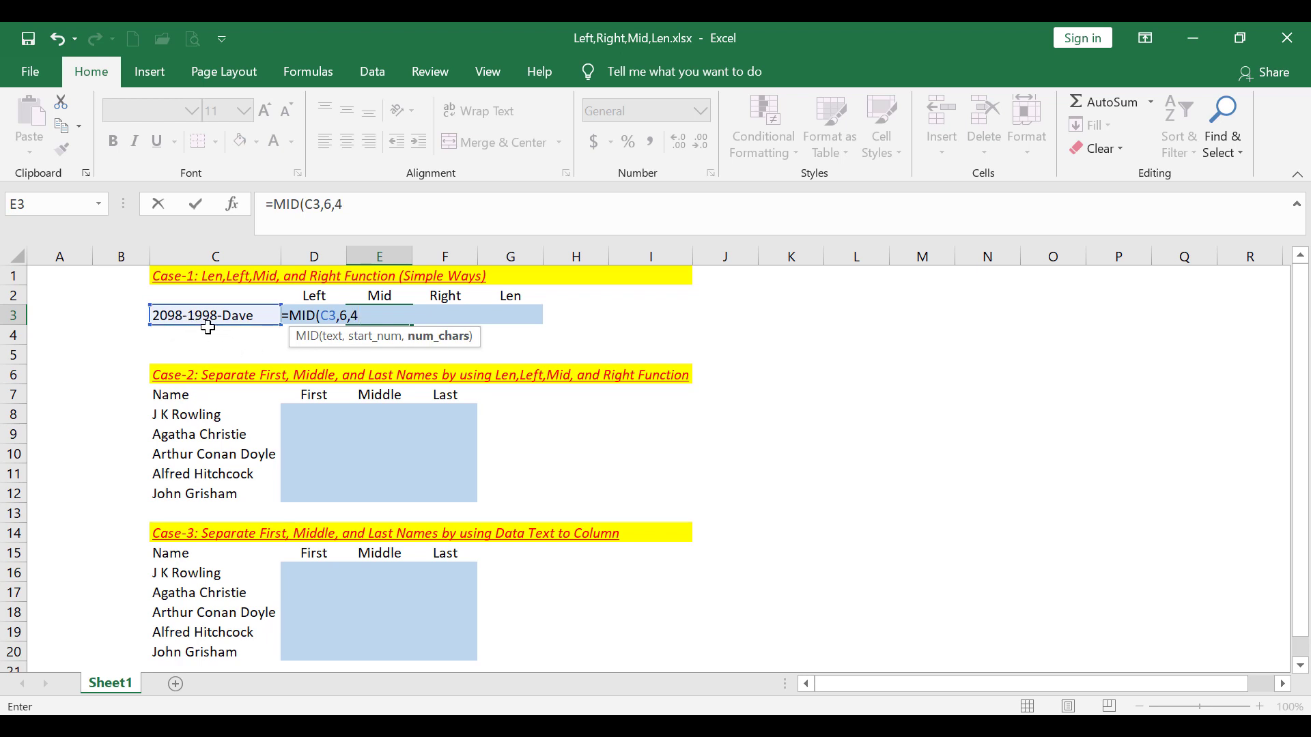
{"action": "key", "text": "Return"}
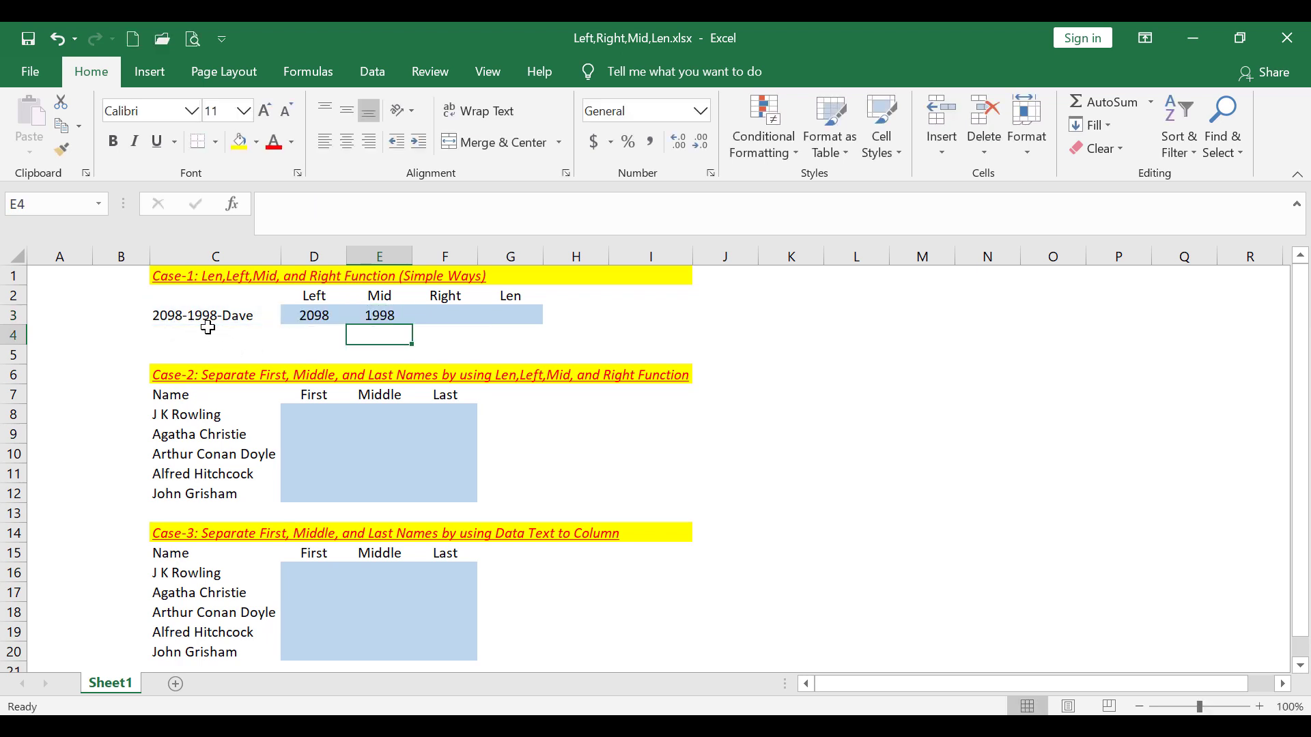
Extract the last four characters of C3 into F3 with the formula =RIGHT(C3,4)
{"action": "left_click", "coordinate": [452, 313]}
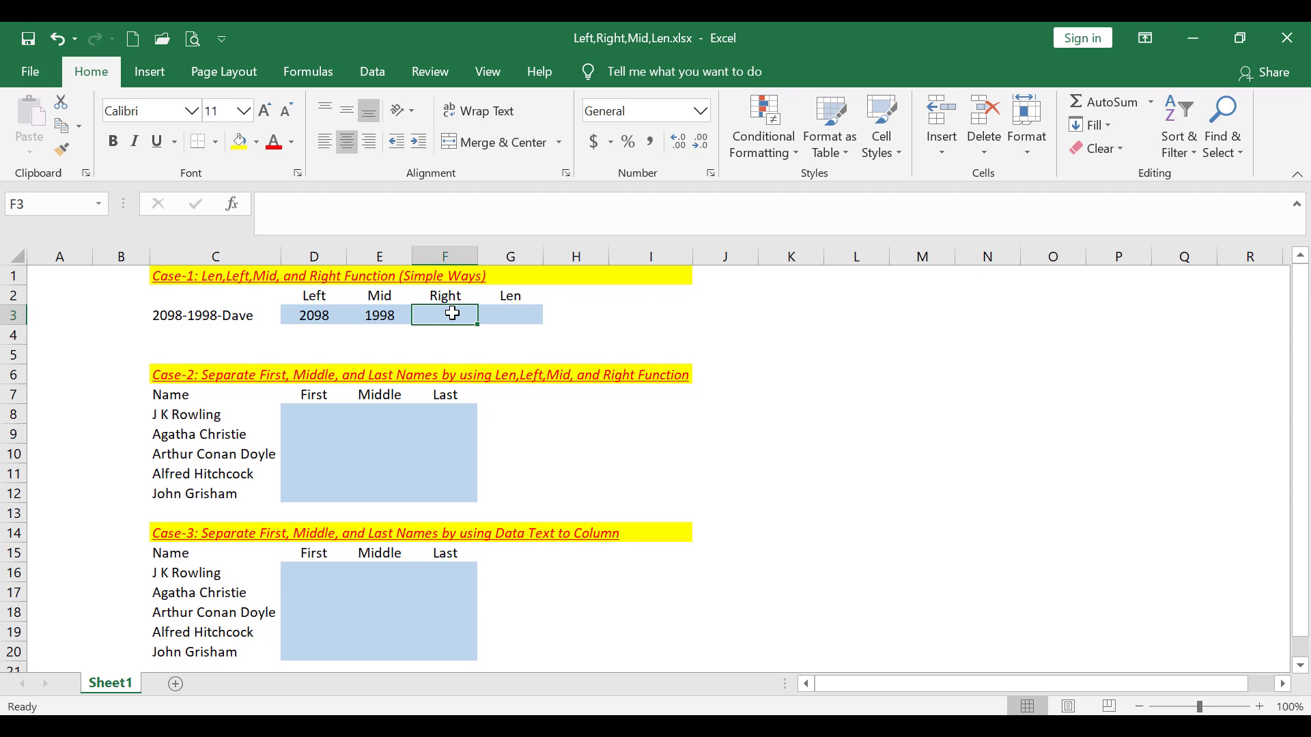
{"action": "left_click", "coordinate": [243, 319]}
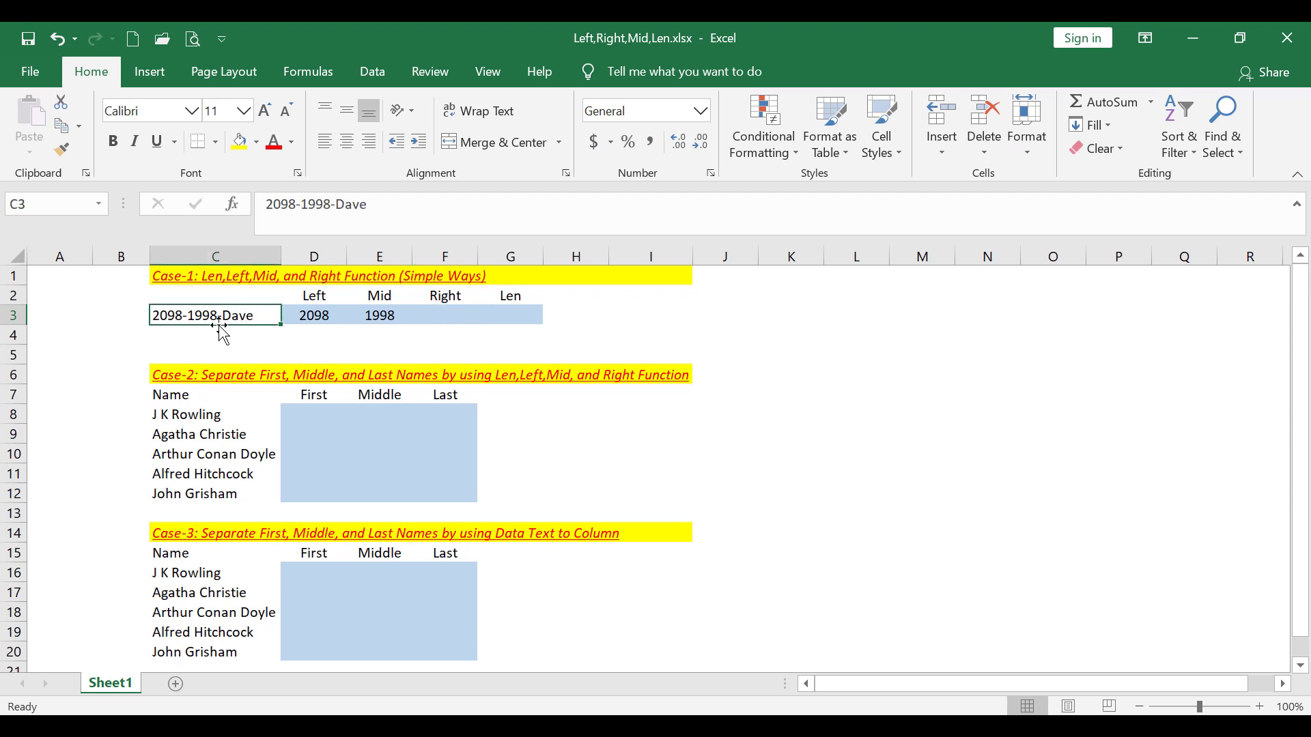
{"action": "left_click", "coordinate": [446, 316]}
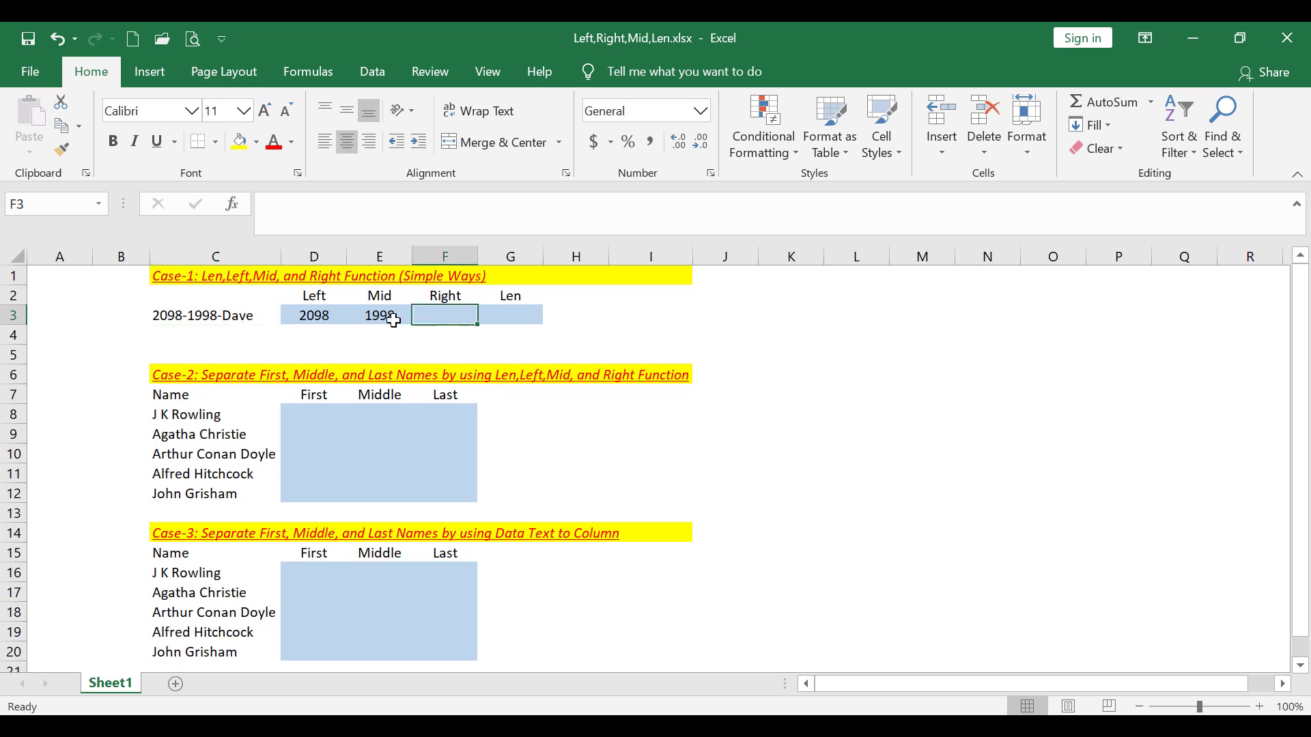
{"action": "type", "text": "=ri"}
{"action": "key", "text": "Tab"}
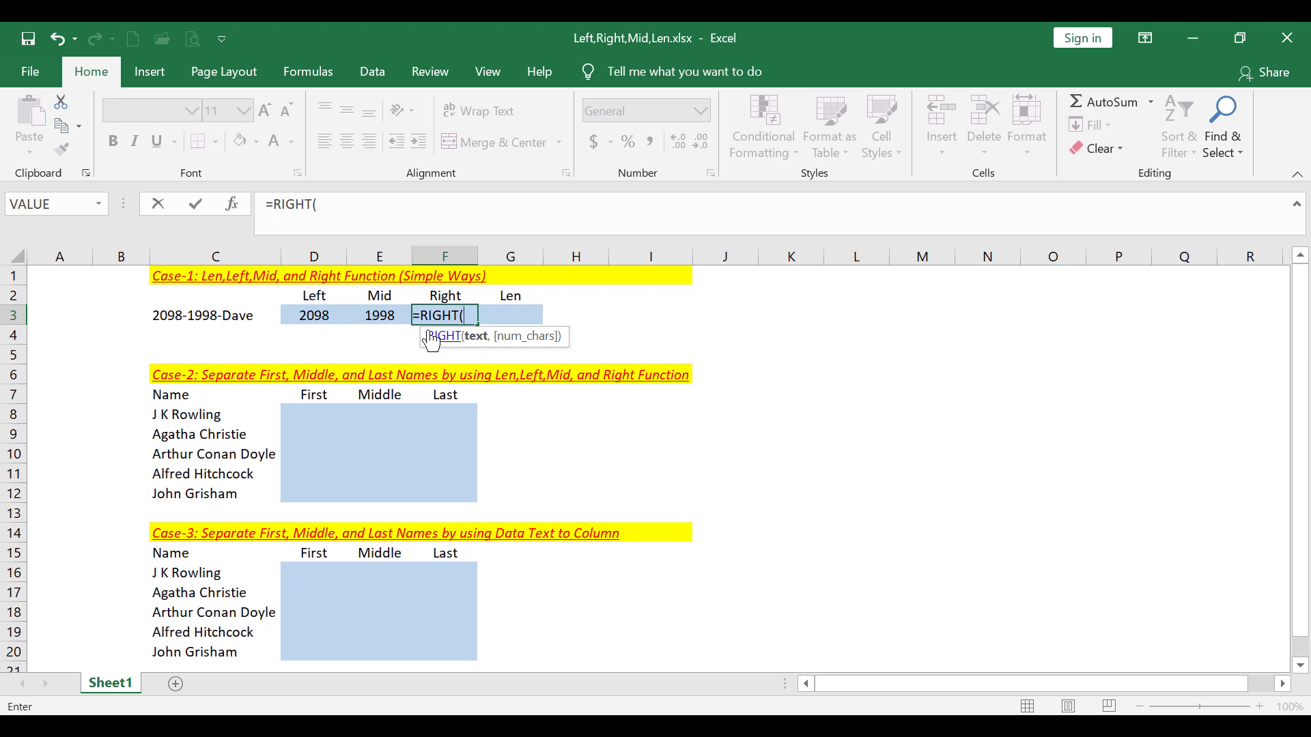
{"action": "left_click", "coordinate": [226, 318]}
{"action": "type", "text": ",4"}
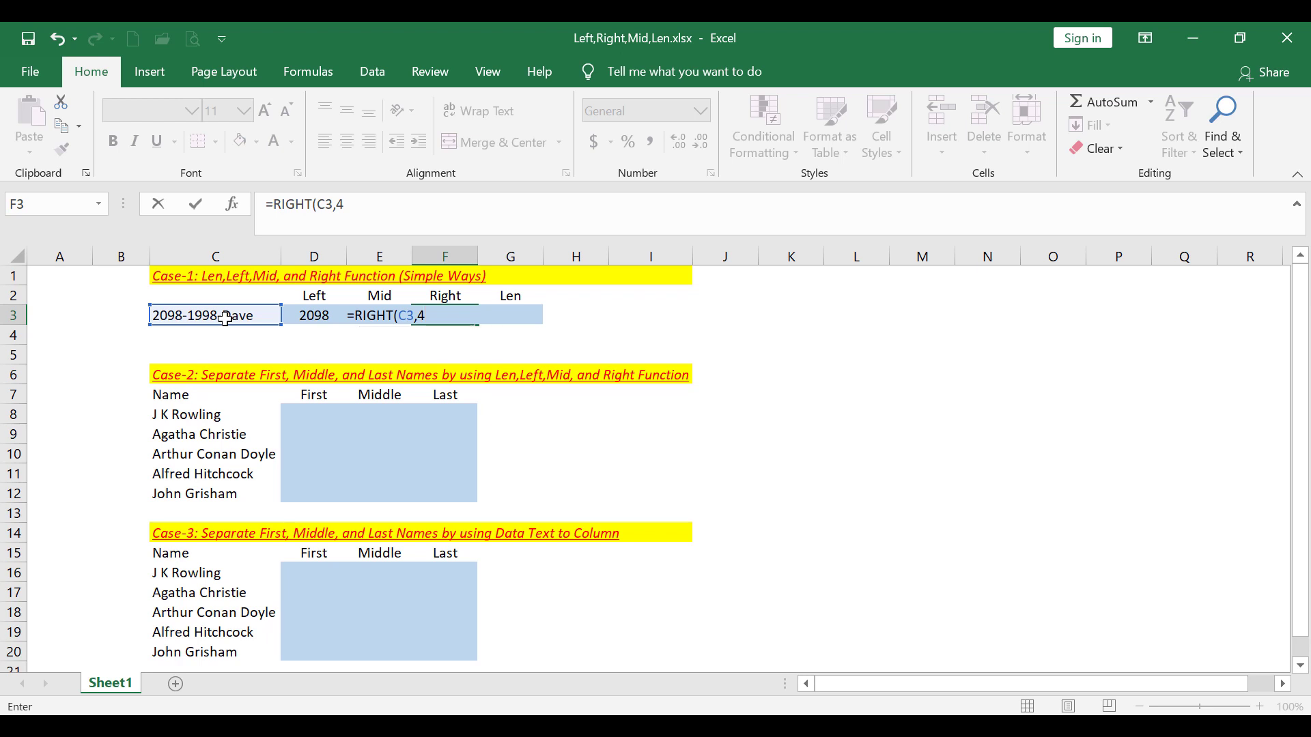
{"action": "key", "text": "Return"}
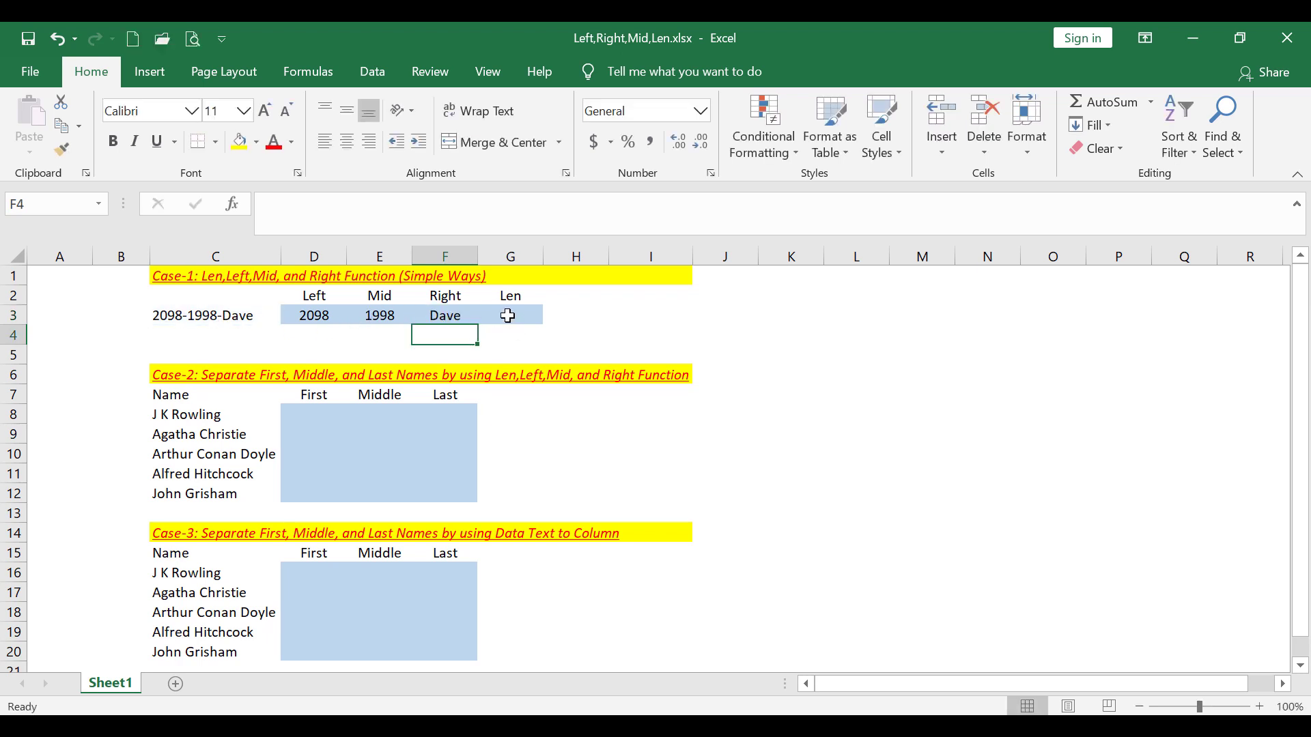
Count the characters of the text in C3 in cell G3 with the formula =LEN(C3)
{"action": "left_click", "coordinate": [510, 318]}
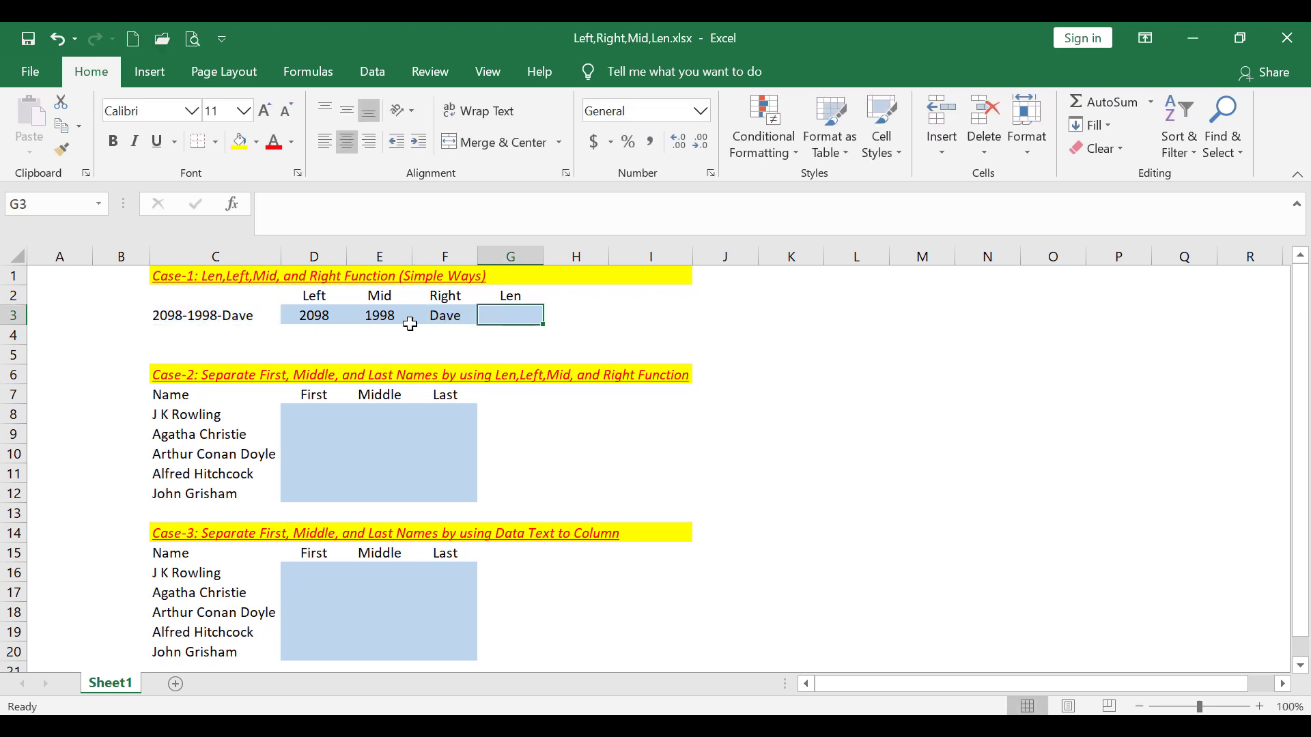
{"action": "left_click", "coordinate": [189, 315]}
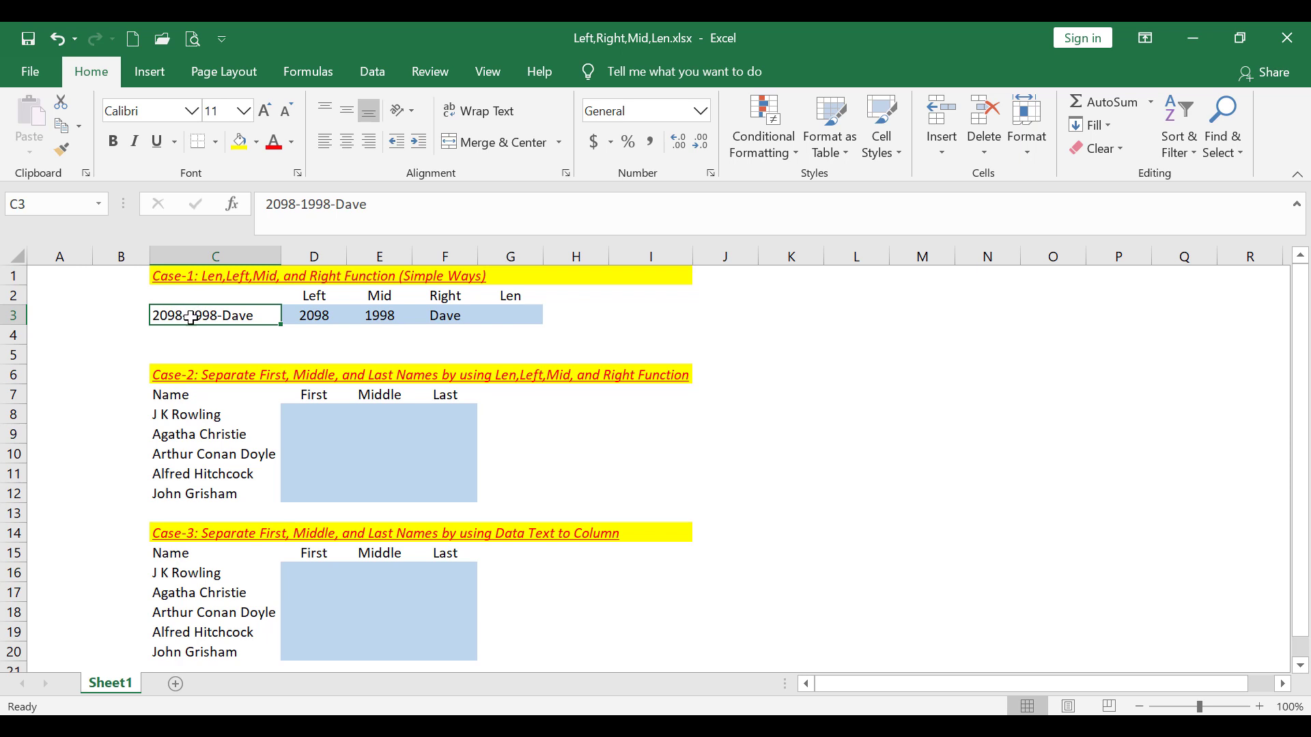
{"action": "left_click", "coordinate": [511, 315]}
{"action": "type", "text": "="}
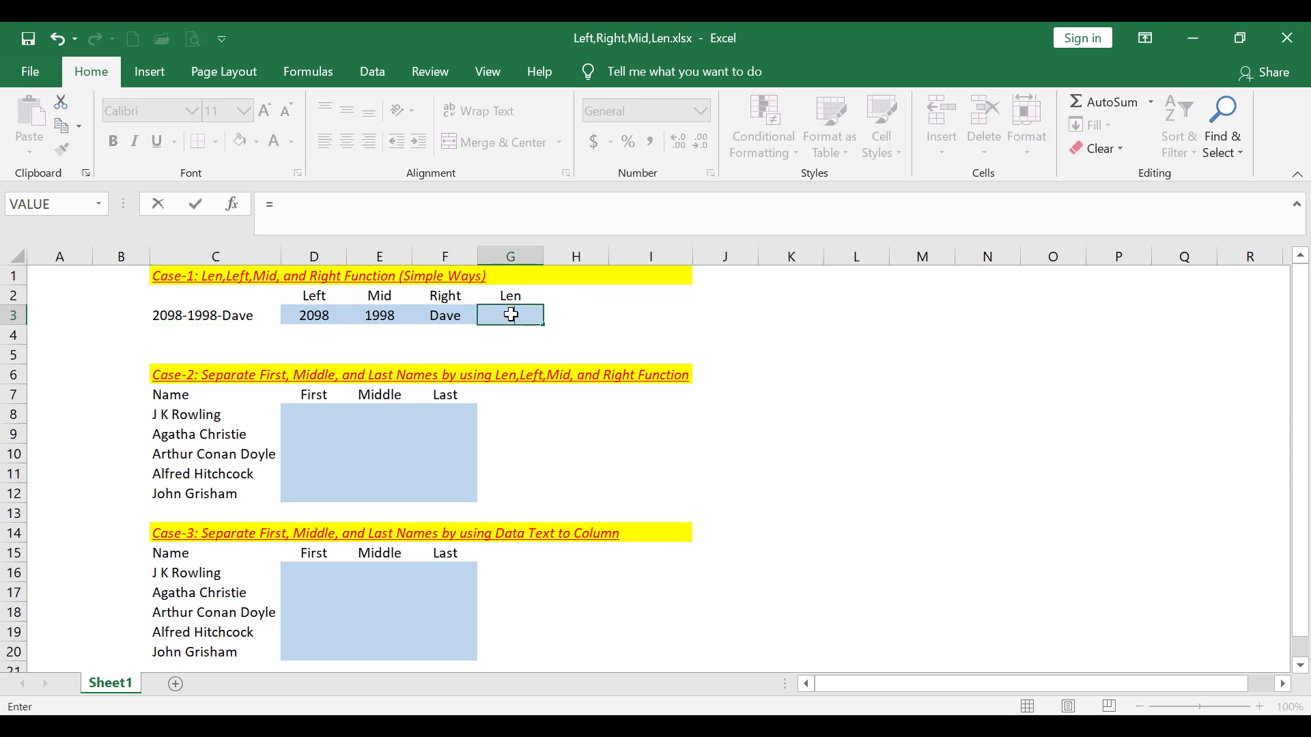
{"action": "type", "text": "len"}
{"action": "key", "text": "Tab"}
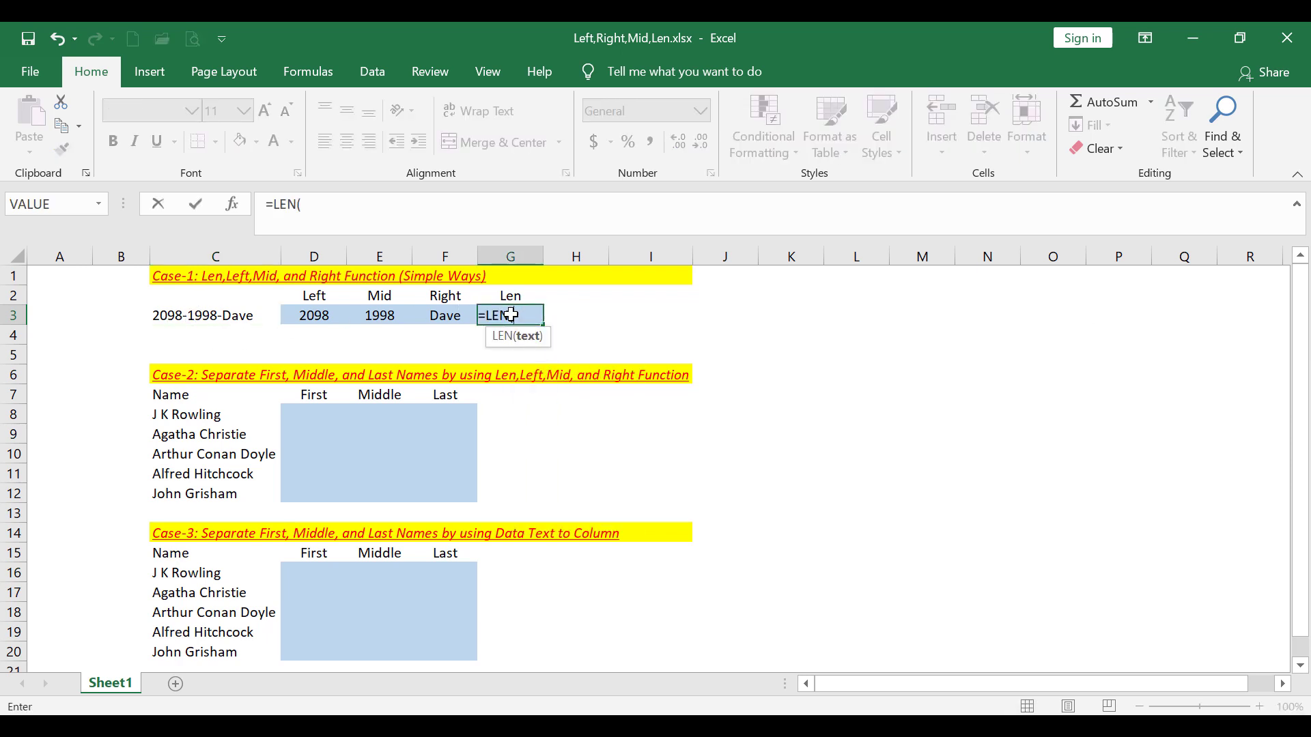
{"action": "left_click", "coordinate": [232, 318]}
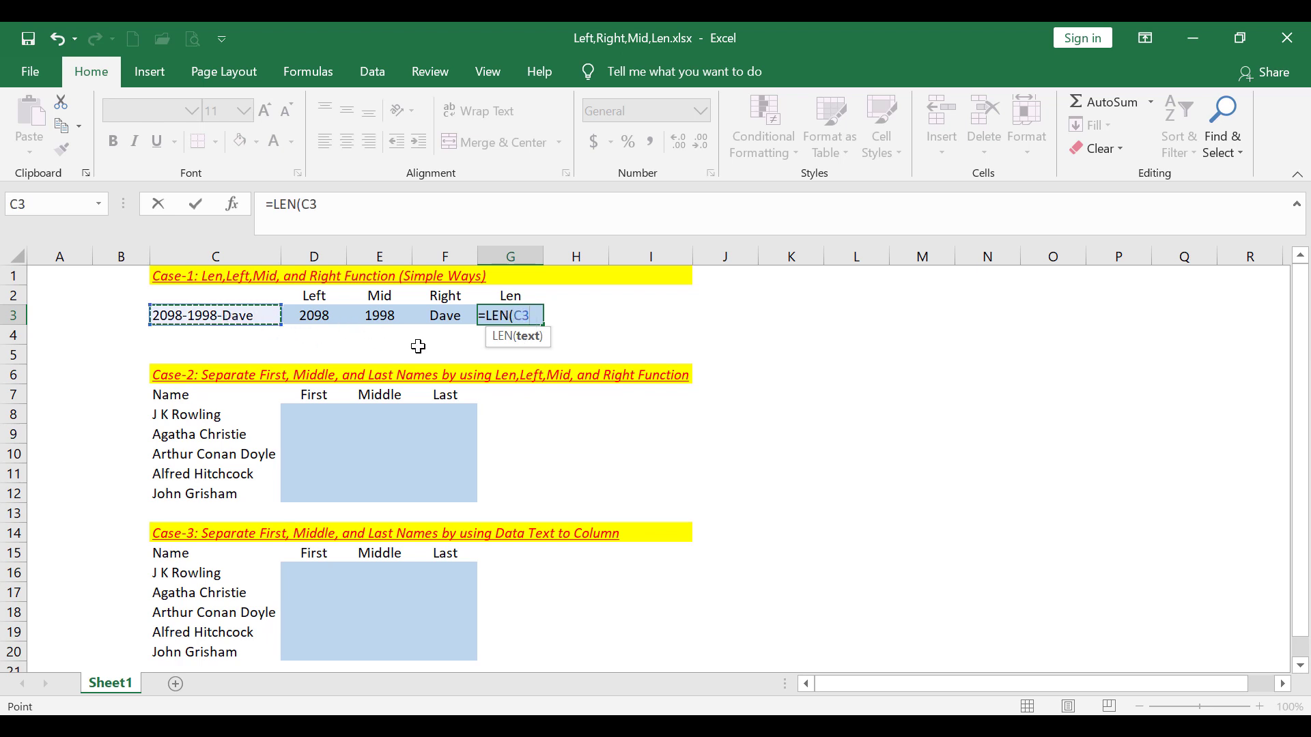
{"action": "key", "text": "Return"}
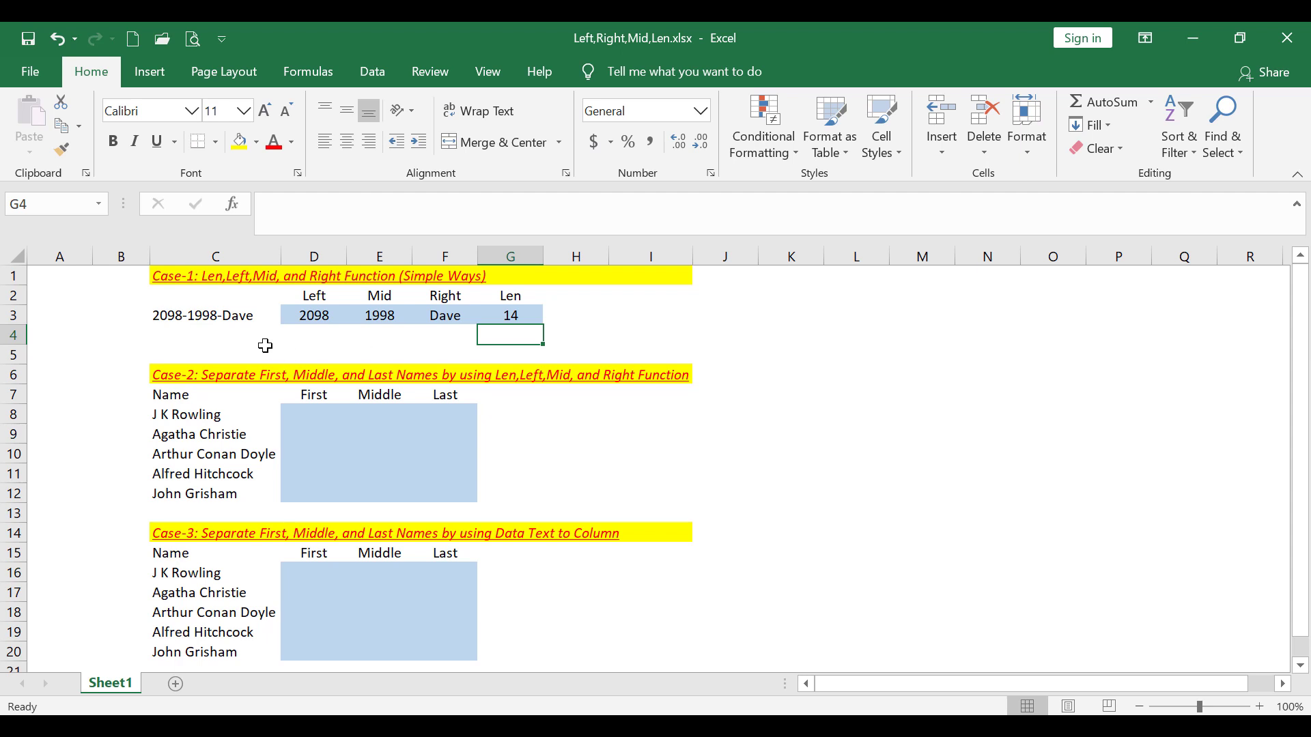
Add a trailing space to the text in C3 and check its effect on the character count in G3
{"action": "left_click", "coordinate": [520, 318]}
{"action": "left_click", "coordinate": [249, 315]}
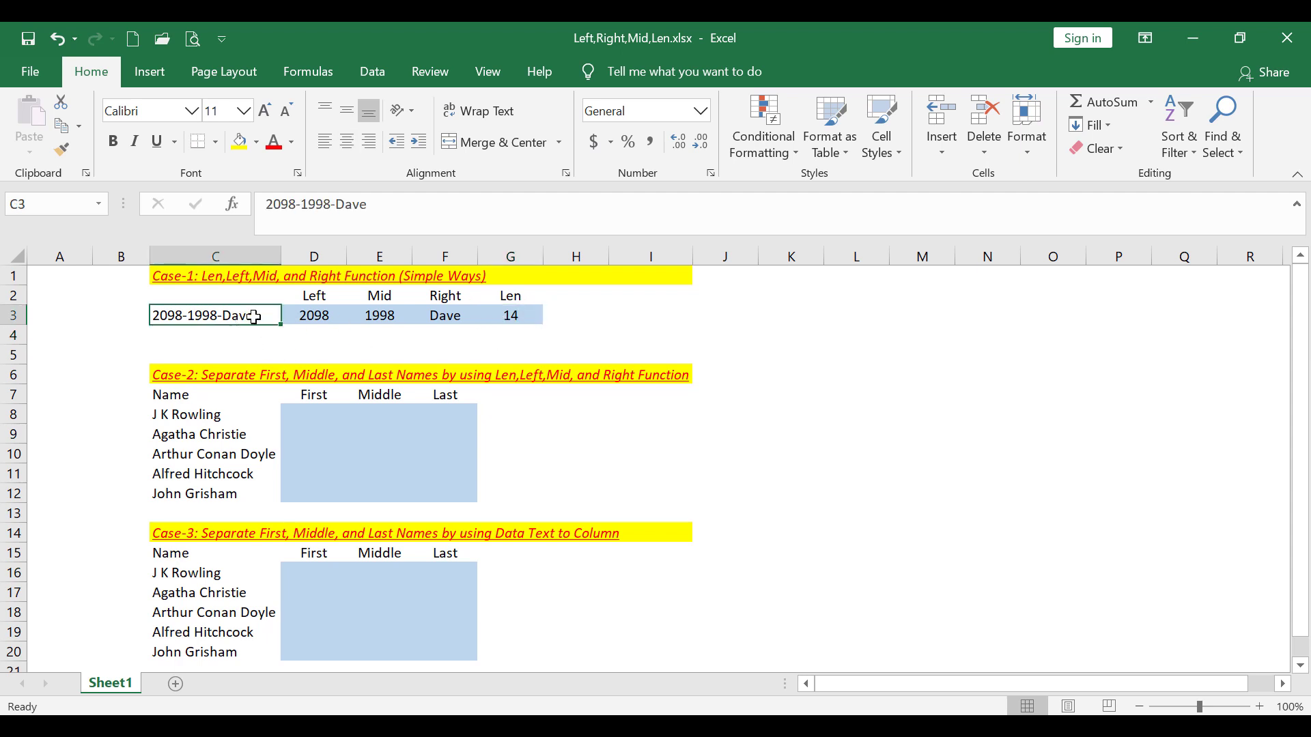
{"action": "left_click", "coordinate": [398, 203]}
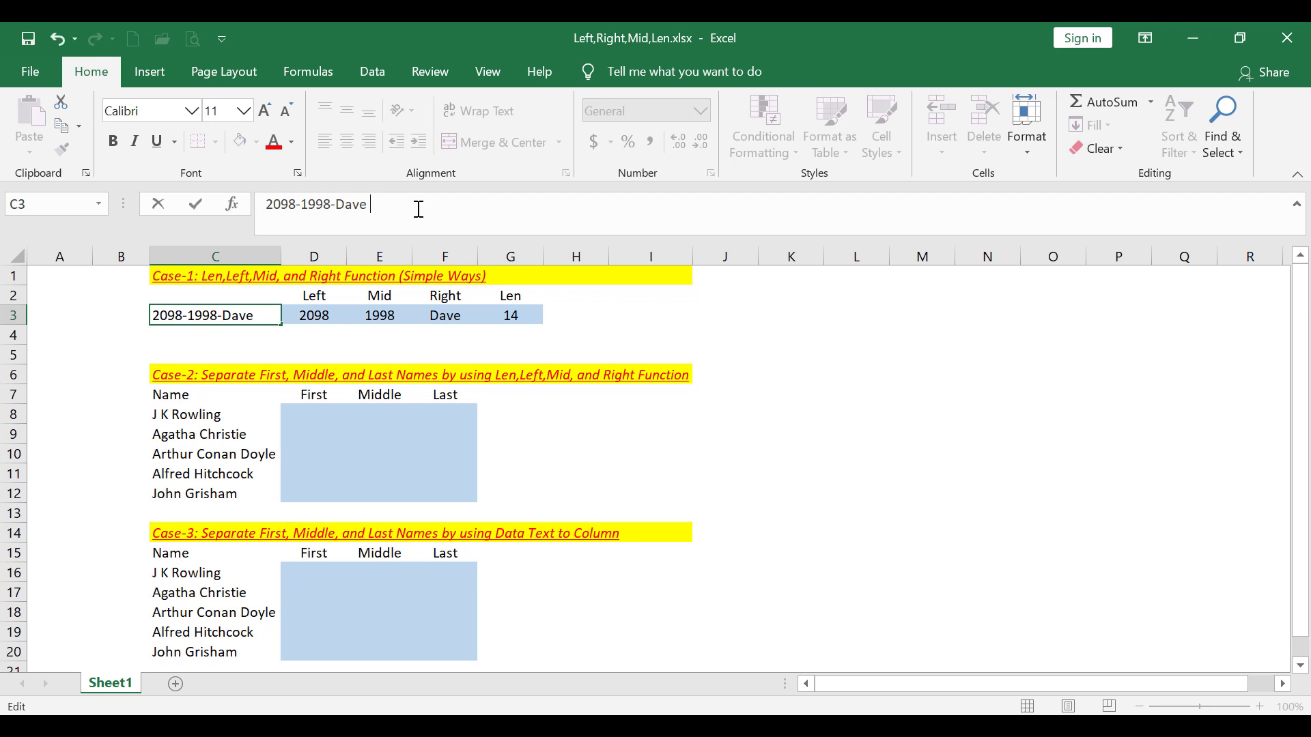
{"action": "key", "text": "Return"}
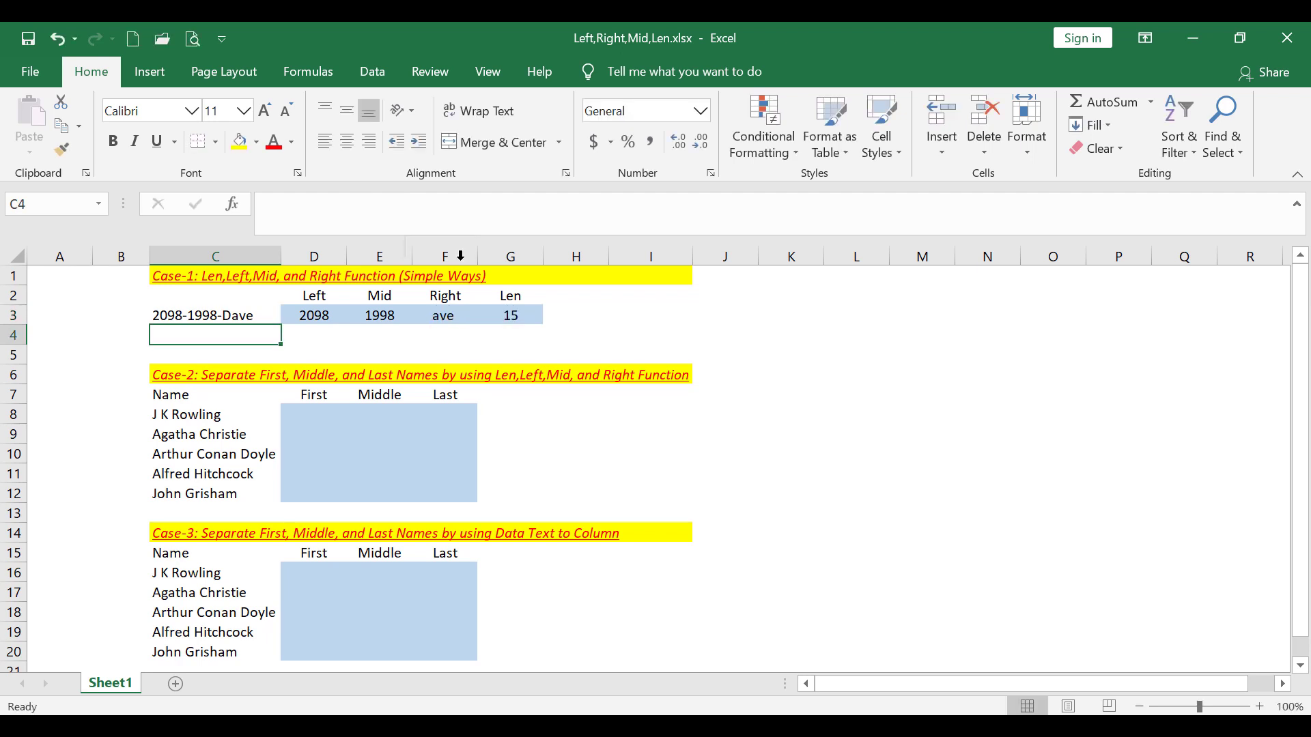
{"action": "left_click", "coordinate": [510, 315]}
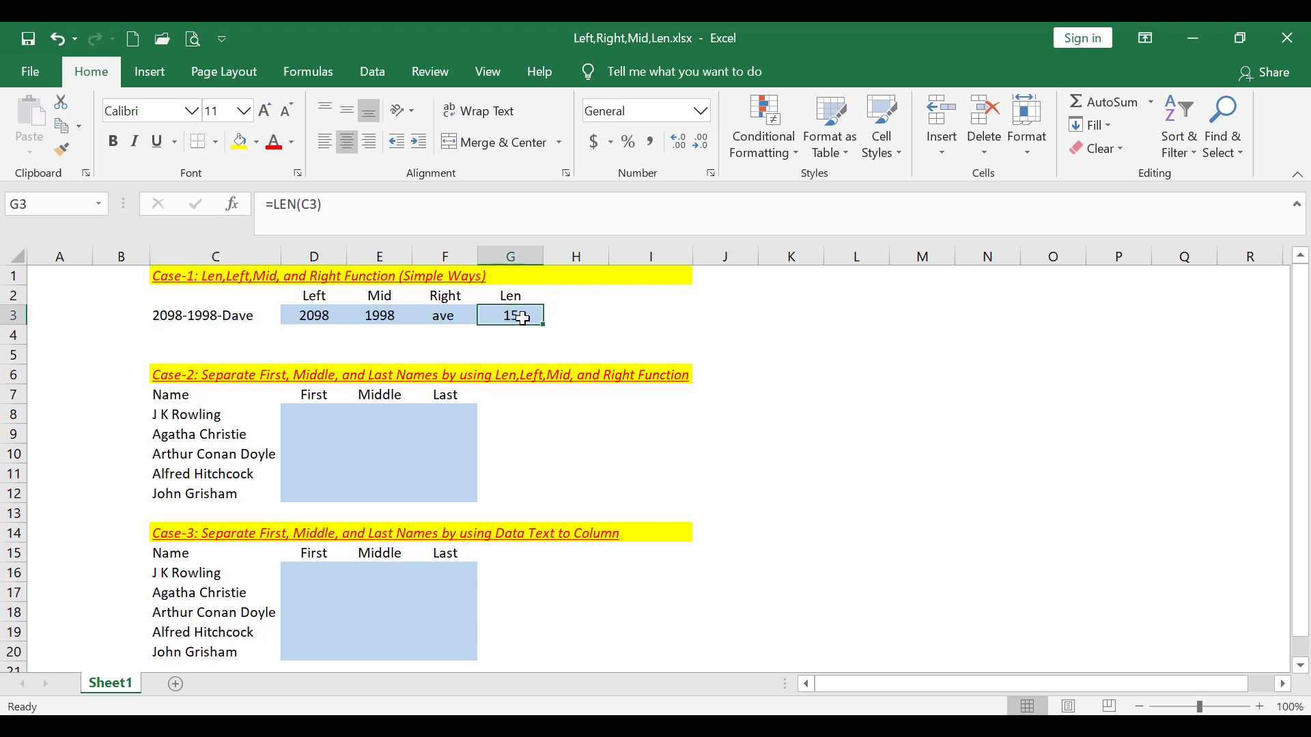
{"action": "left_click", "coordinate": [309, 418]}
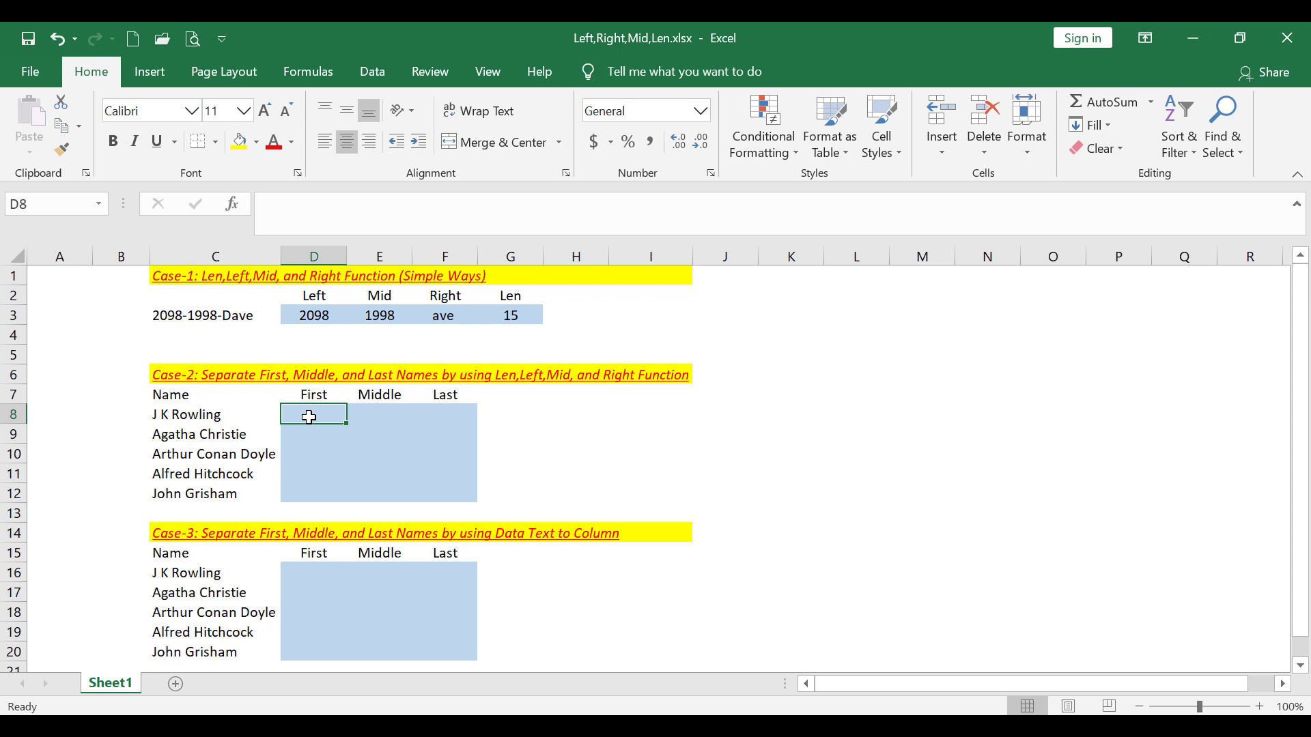
{"action": "left_click_drag", "start_coordinate": [199, 431], "coordinate": [247, 496]}
{"action": "left_click", "coordinate": [195, 422]}
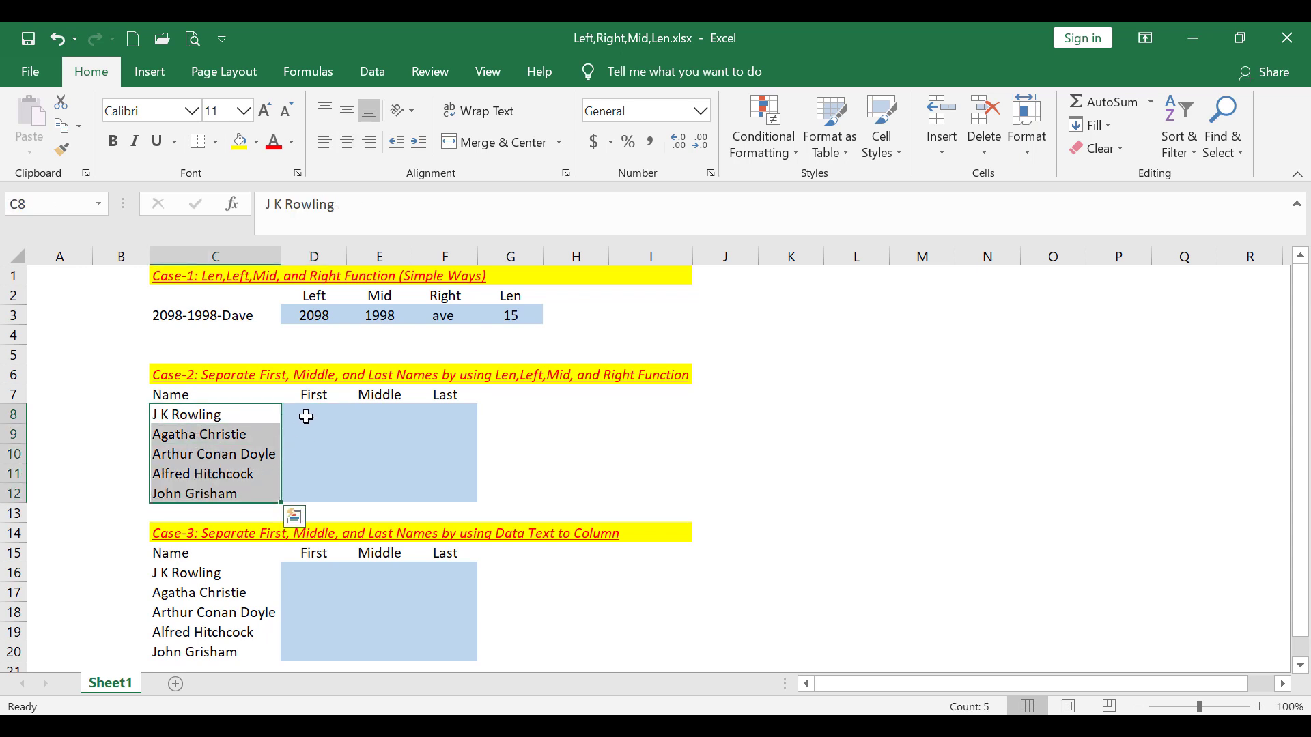
{"action": "left_click", "coordinate": [314, 394]}
{"action": "left_click", "coordinate": [380, 395]}
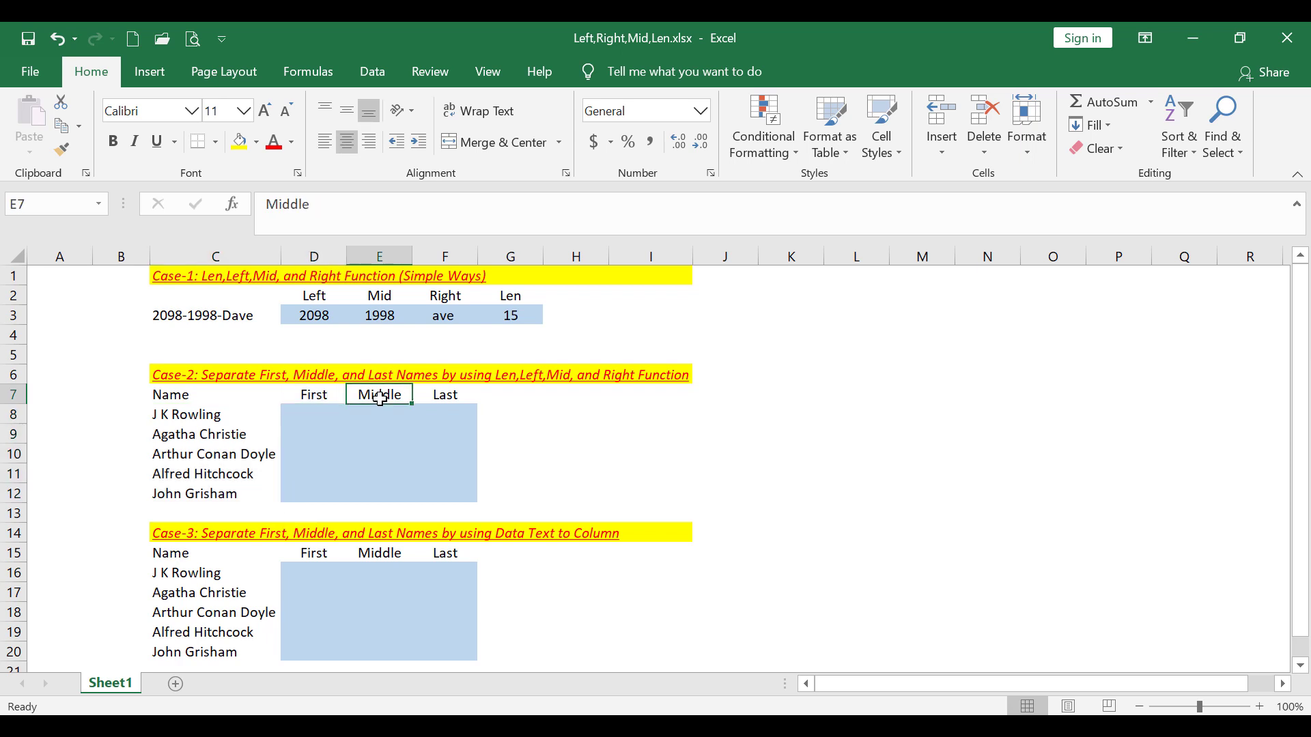
{"action": "left_click", "coordinate": [447, 402]}
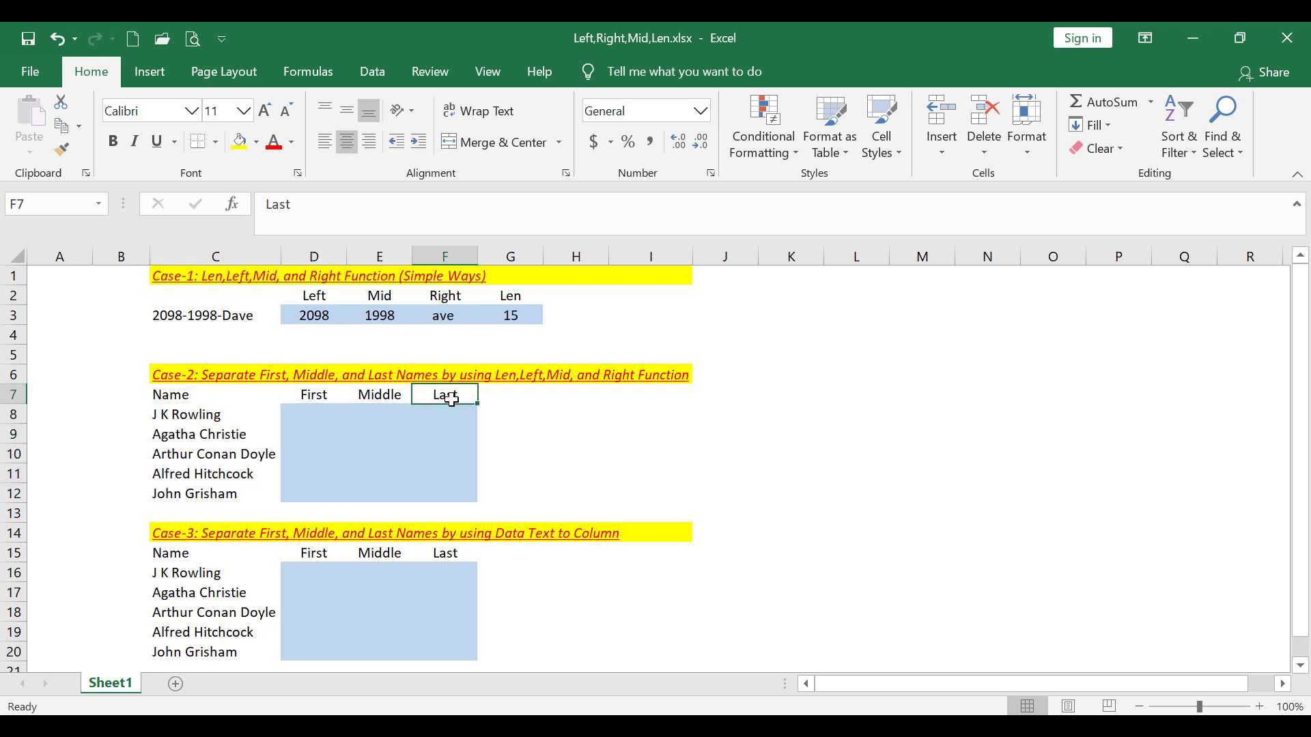
Extract the first names into D8 with the formula =LEFT(C8,FIND(" ",C8,1)-1) and fill it down to D12
{"action": "left_click", "coordinate": [309, 415]}
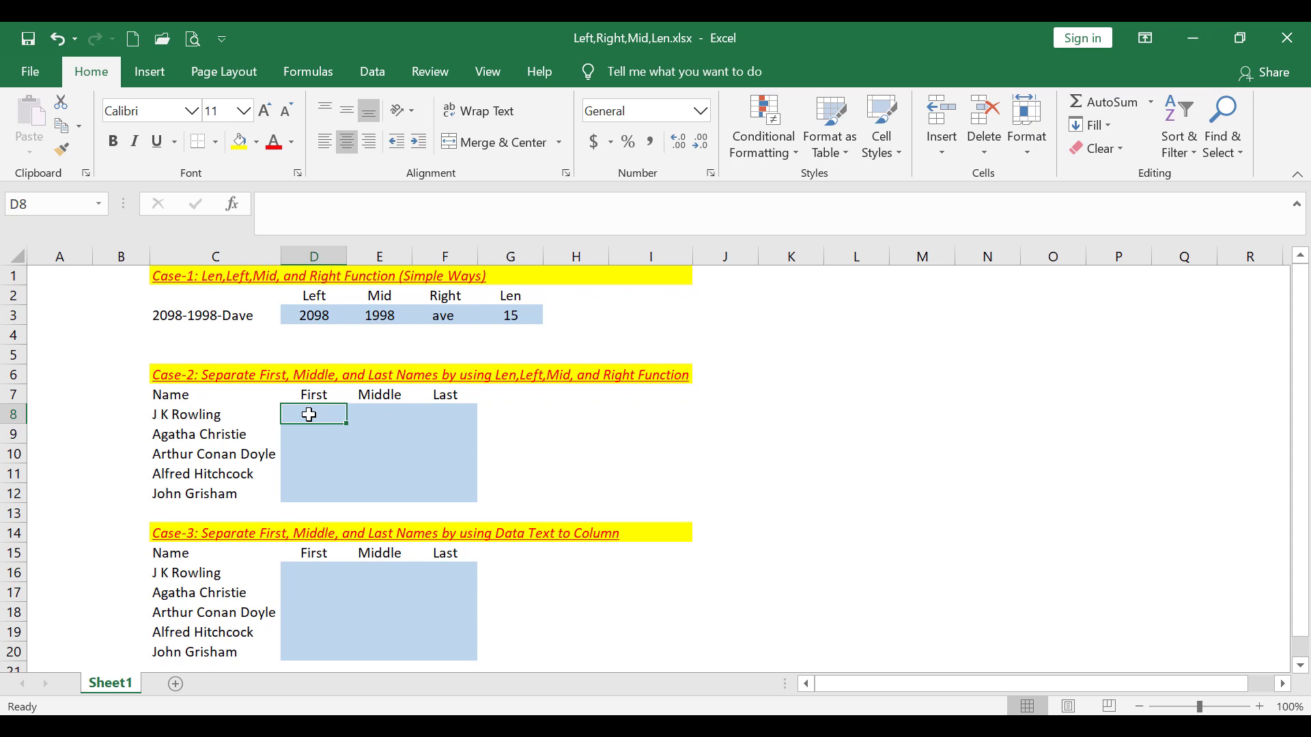
{"action": "type", "text": "=le"}
{"action": "key", "text": "Tab"}
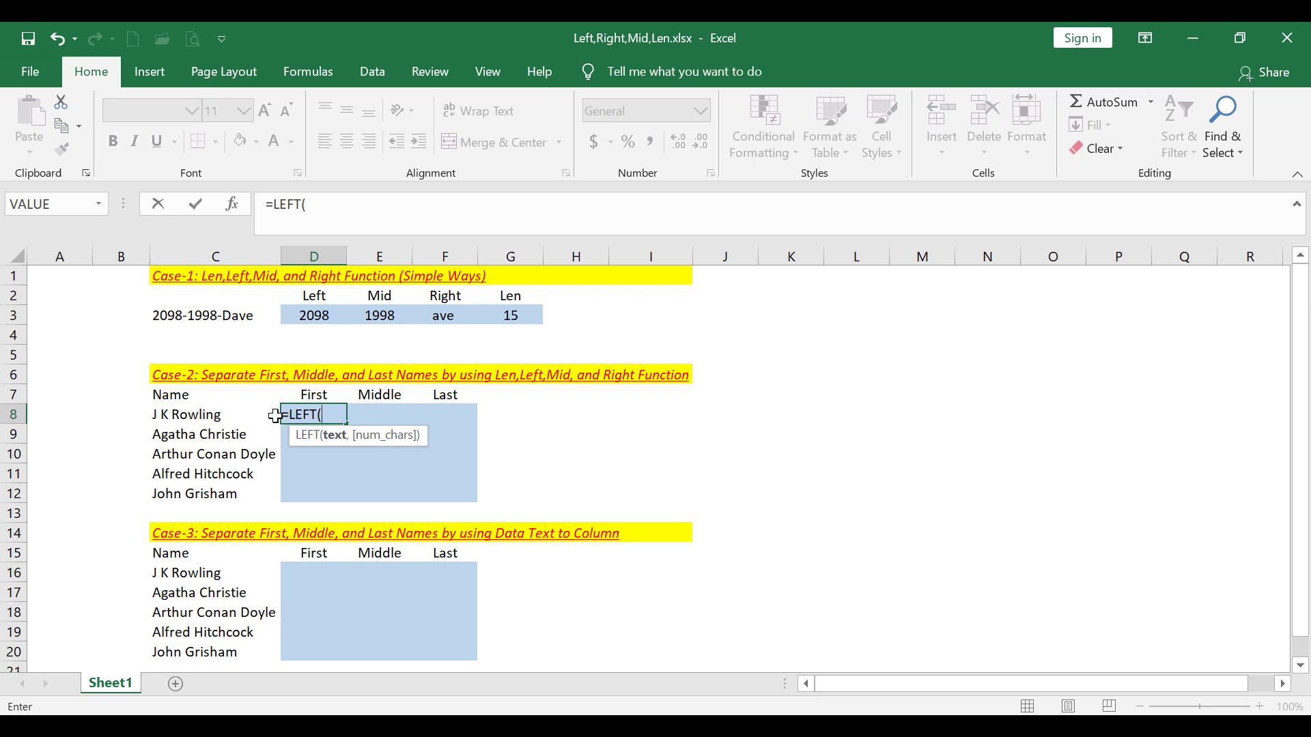
{"action": "left_click", "coordinate": [209, 417]}
{"action": "type", "text": ","}
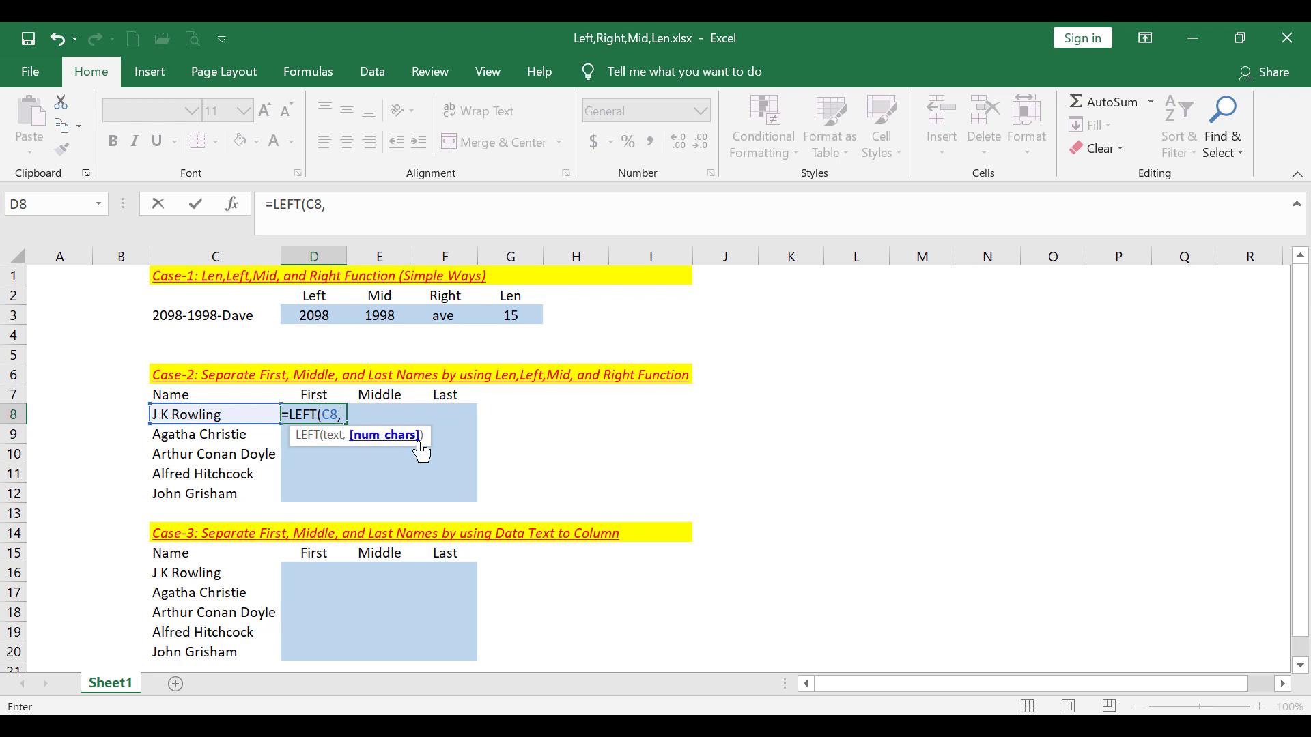
{"action": "type", "text": "fi"}
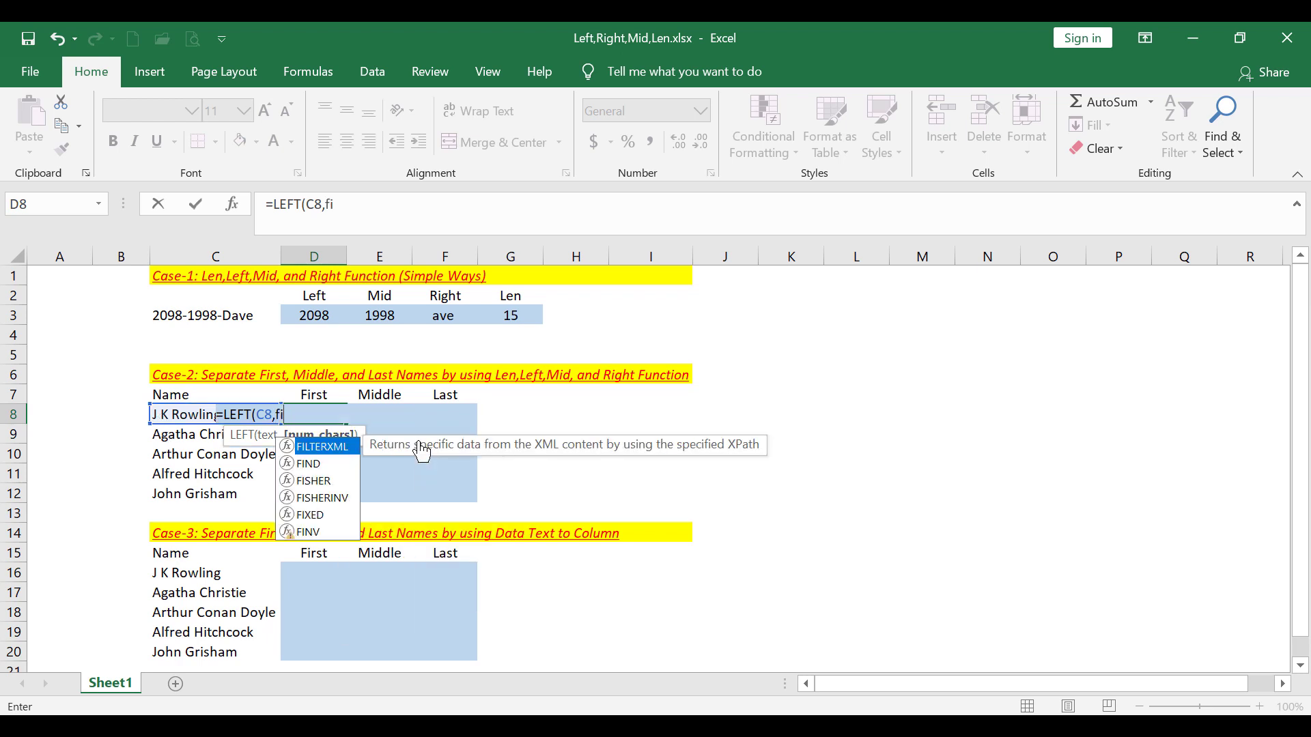
{"action": "type", "text": "n"}
{"action": "key", "text": "Tab"}
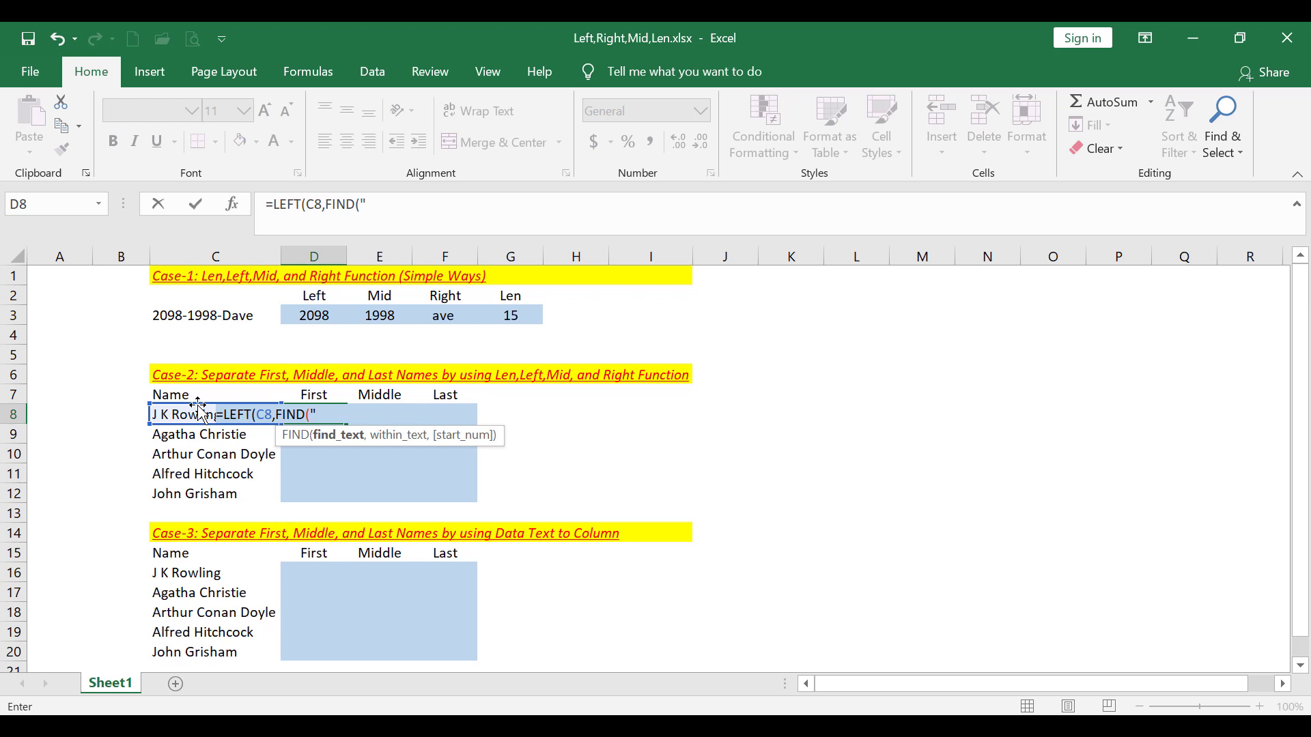
{"action": "type", "text": ","}
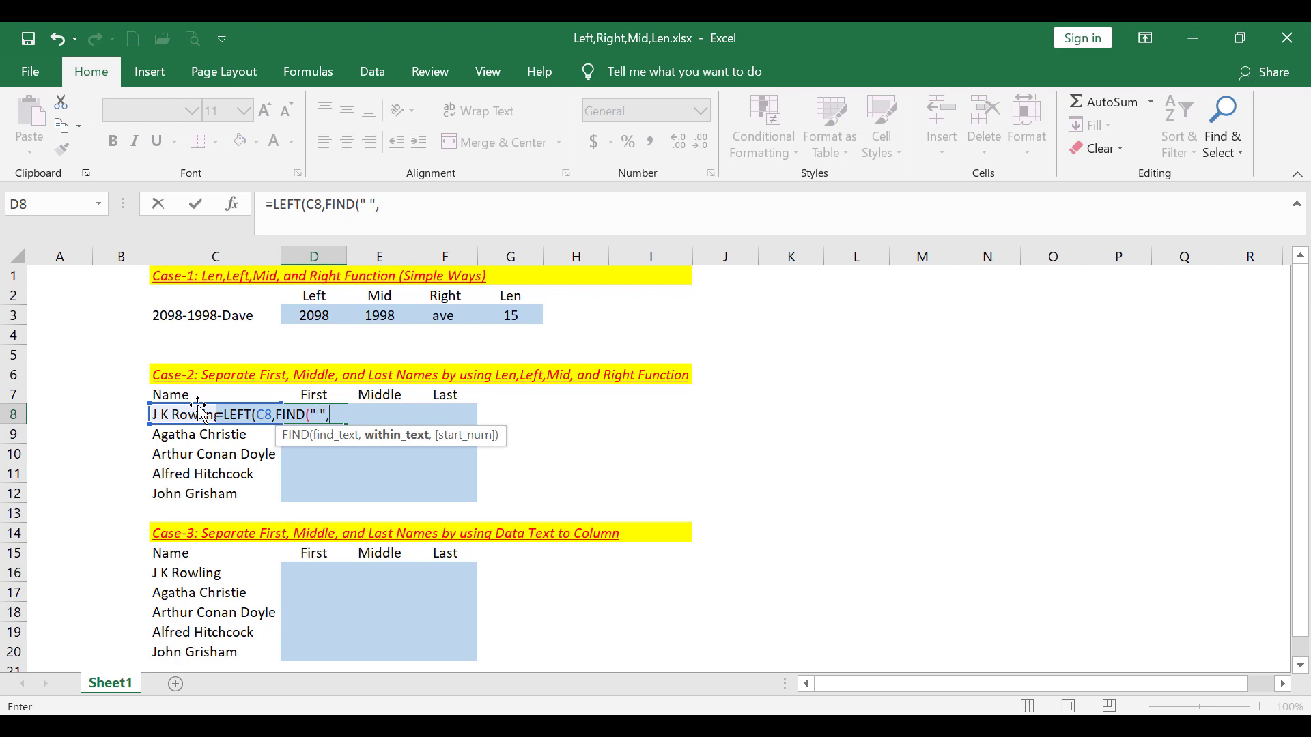
{"action": "left_click", "coordinate": [201, 416]}
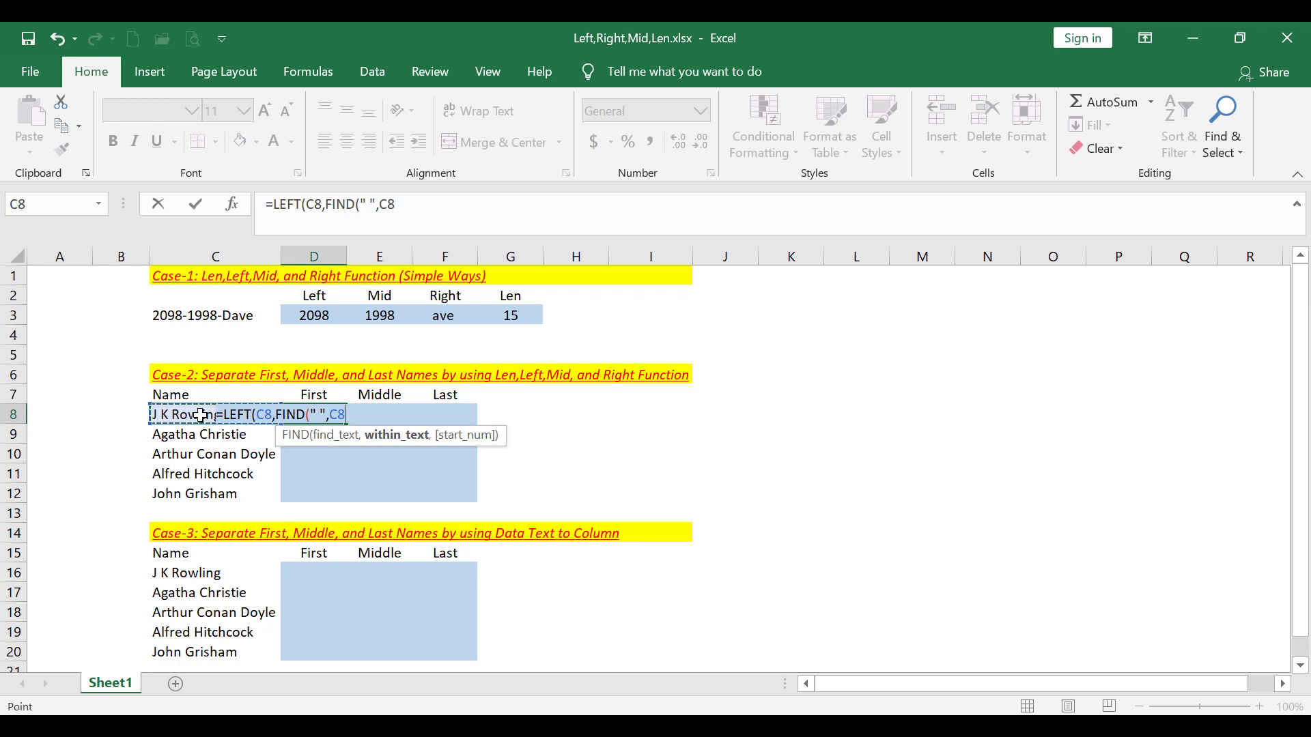
{"action": "type", "text": ","}
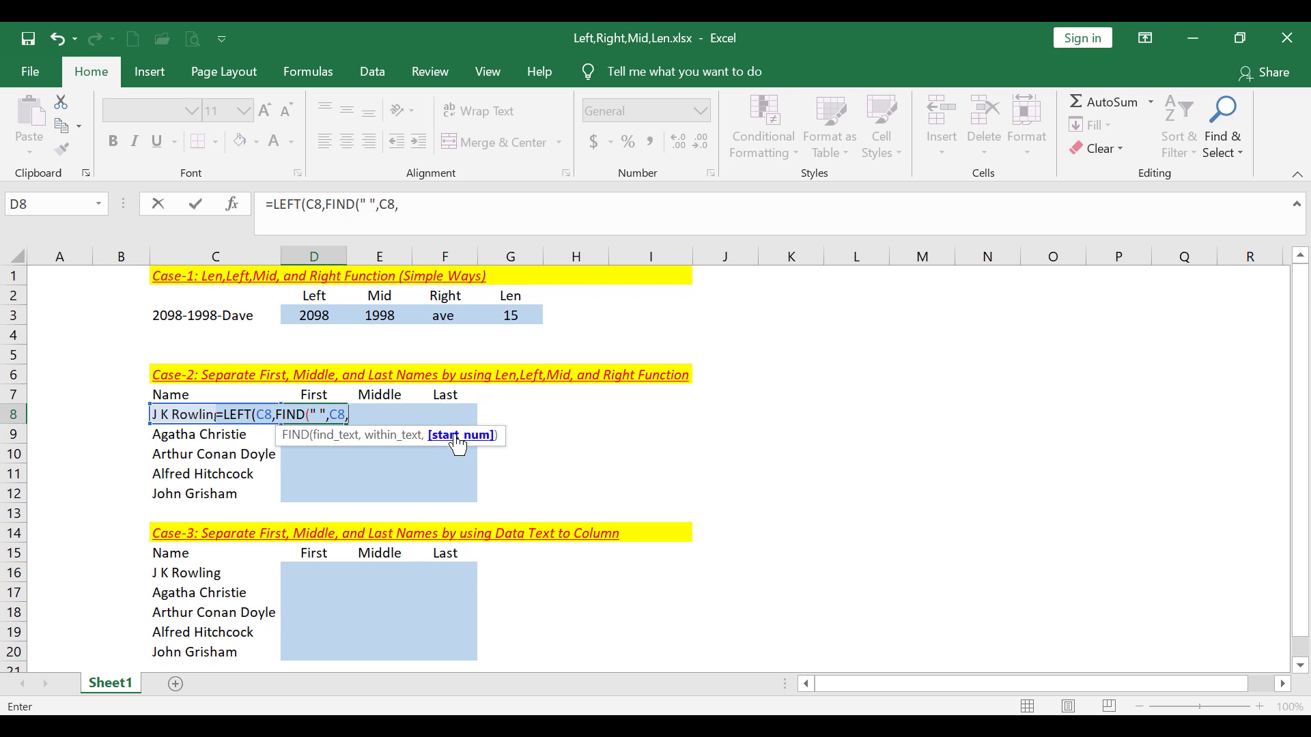
{"action": "type", "text": "1)"}
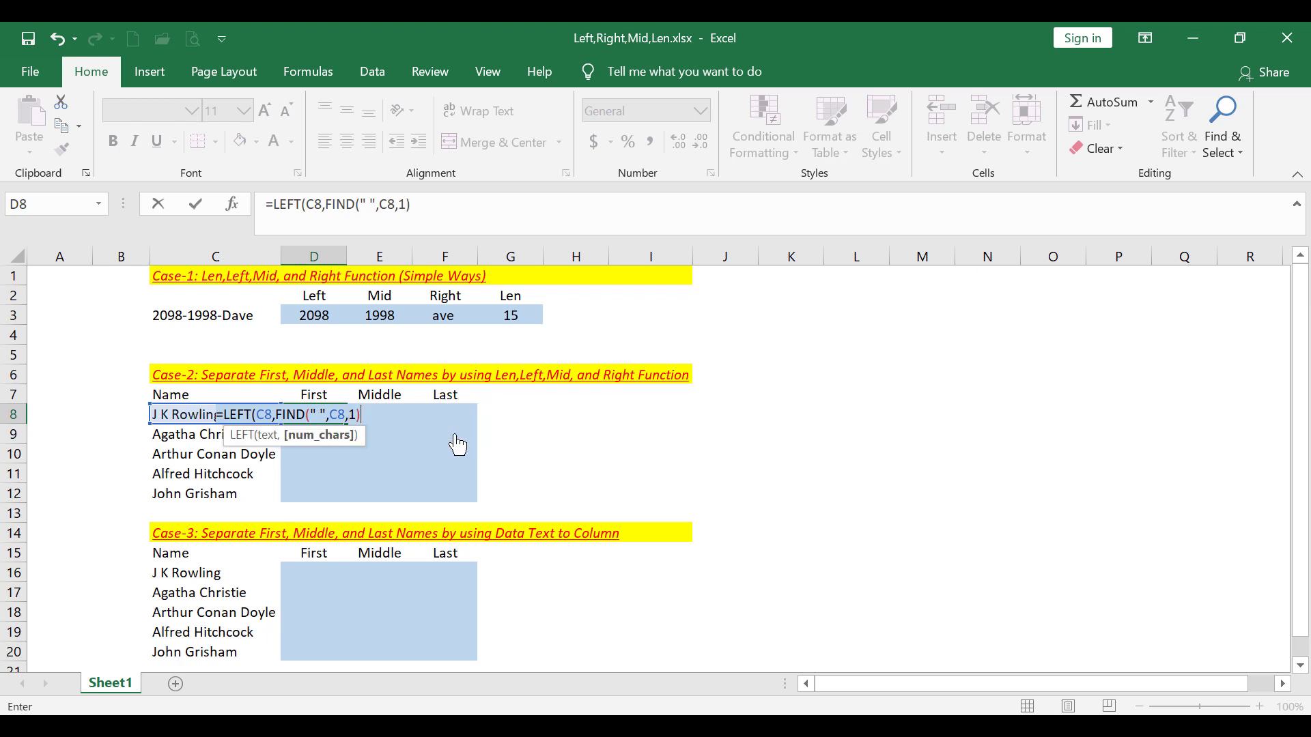
{"action": "type", "text": "-1)"}
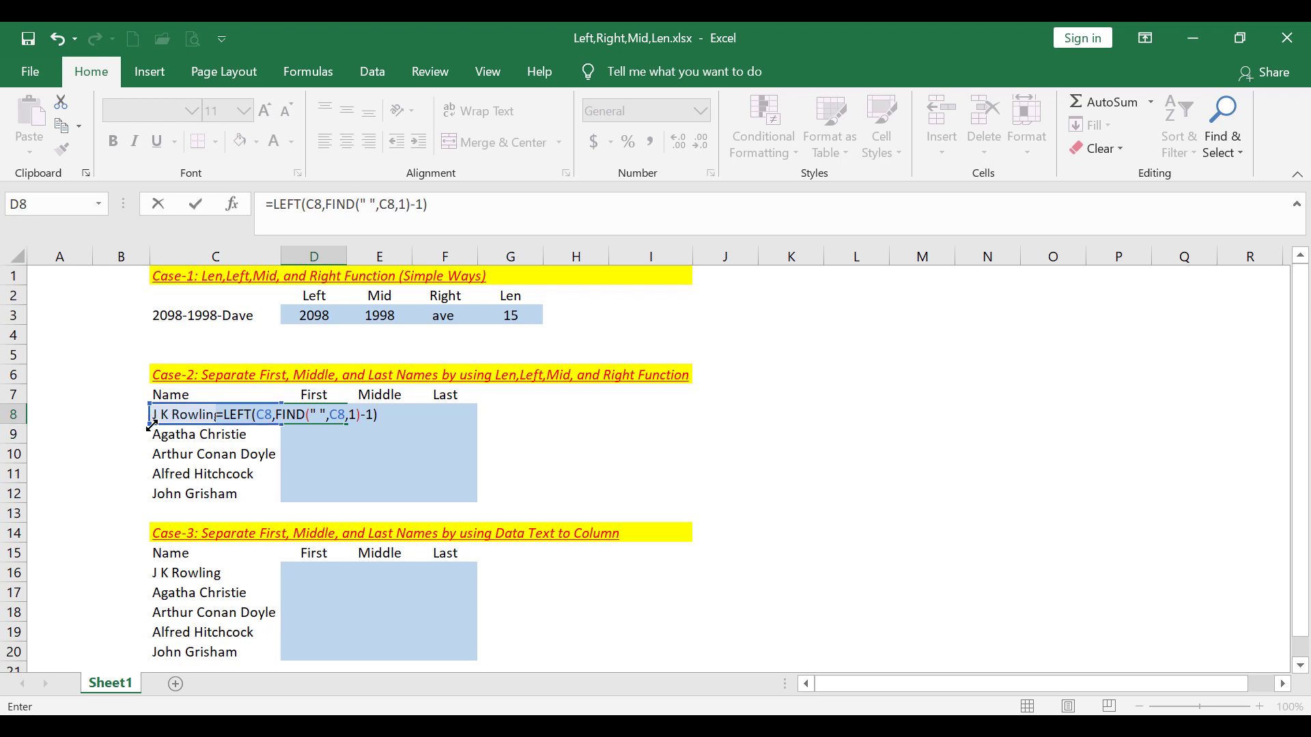
{"action": "key", "text": "ctrl+Return"}
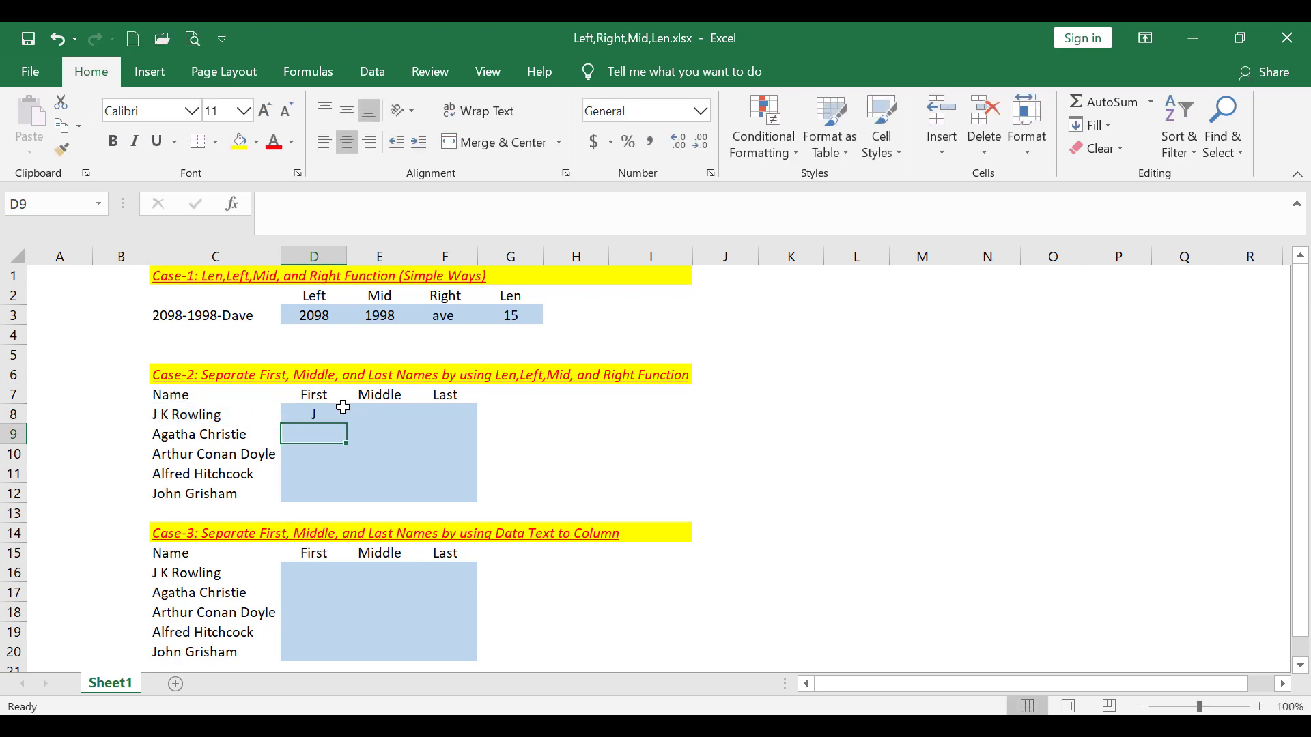
{"action": "left_click_drag", "start_coordinate": [344, 423], "coordinate": [336, 499]}
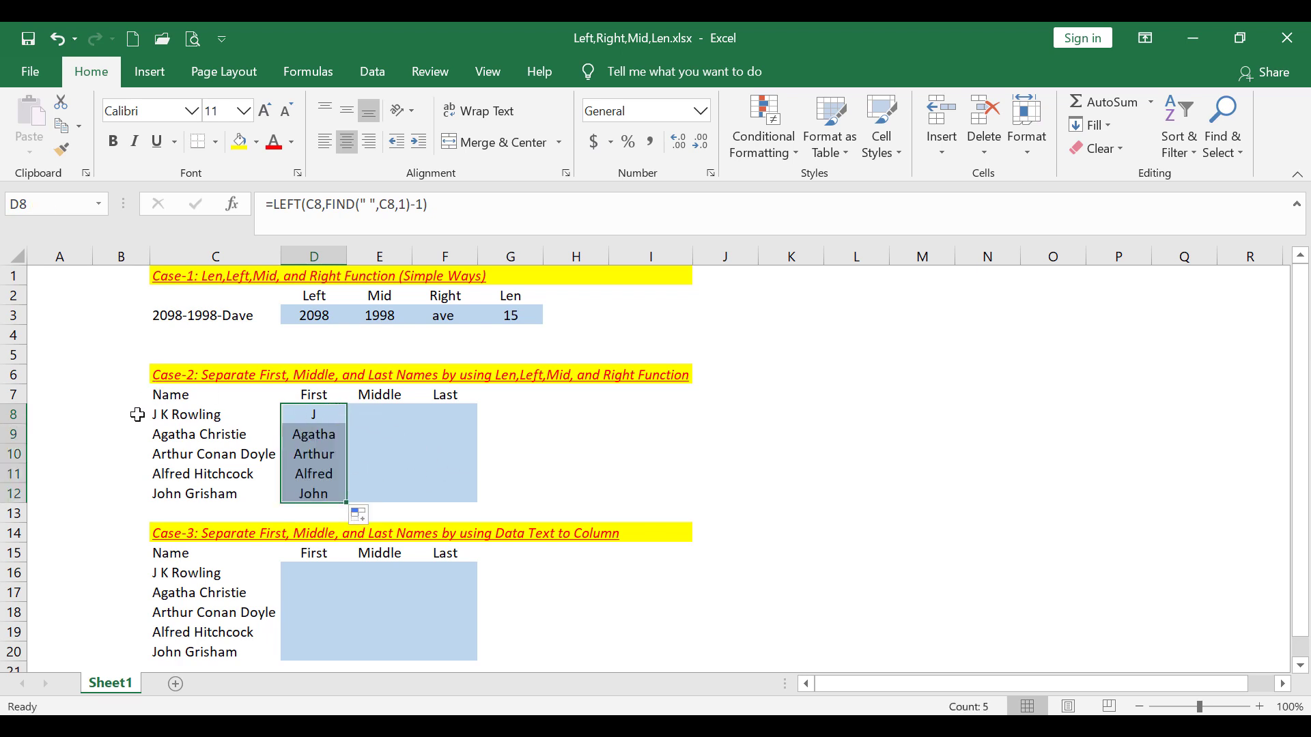
Count the characters of the name in C8 in cell B8 with the formula =LEN(C8)
{"action": "left_click", "coordinate": [176, 414]}
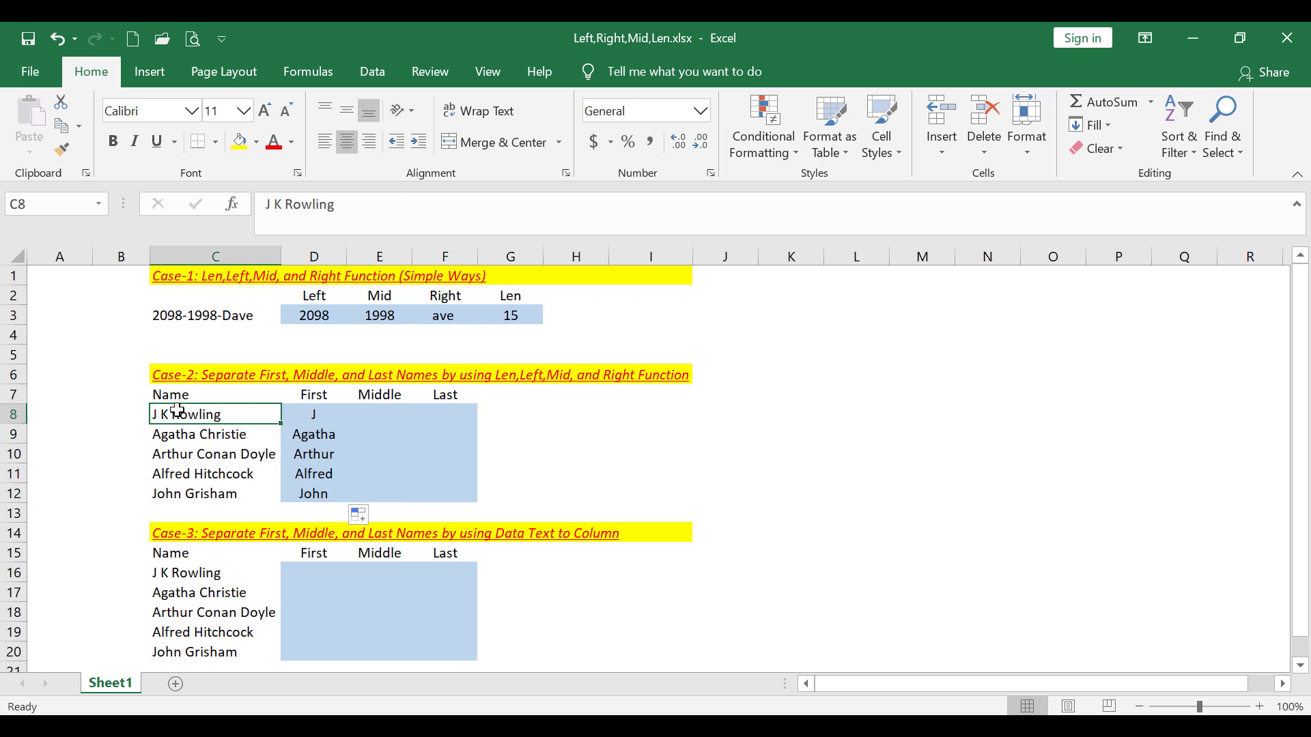
{"action": "left_click", "coordinate": [131, 414]}
{"action": "type", "text": "=len"}
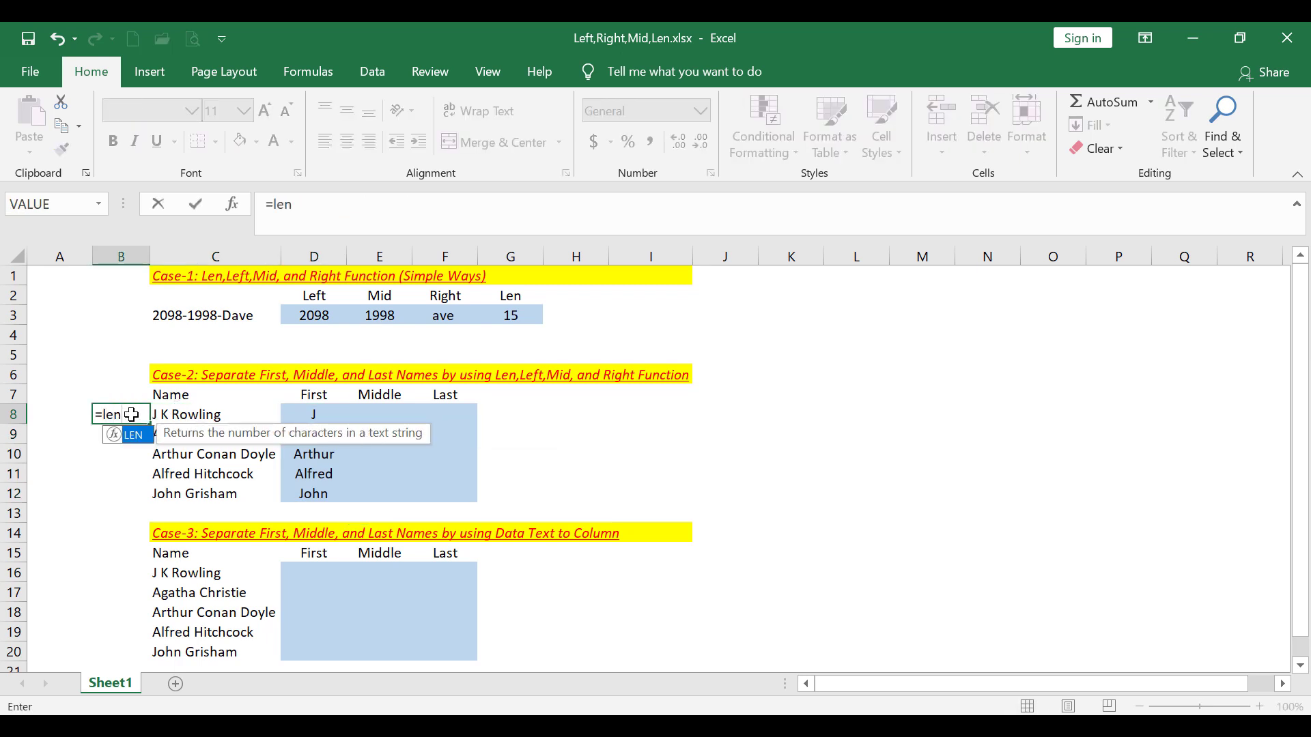
{"action": "key", "text": "Tab"}
{"action": "left_click", "coordinate": [181, 415]}
{"action": "key", "text": "Return"}
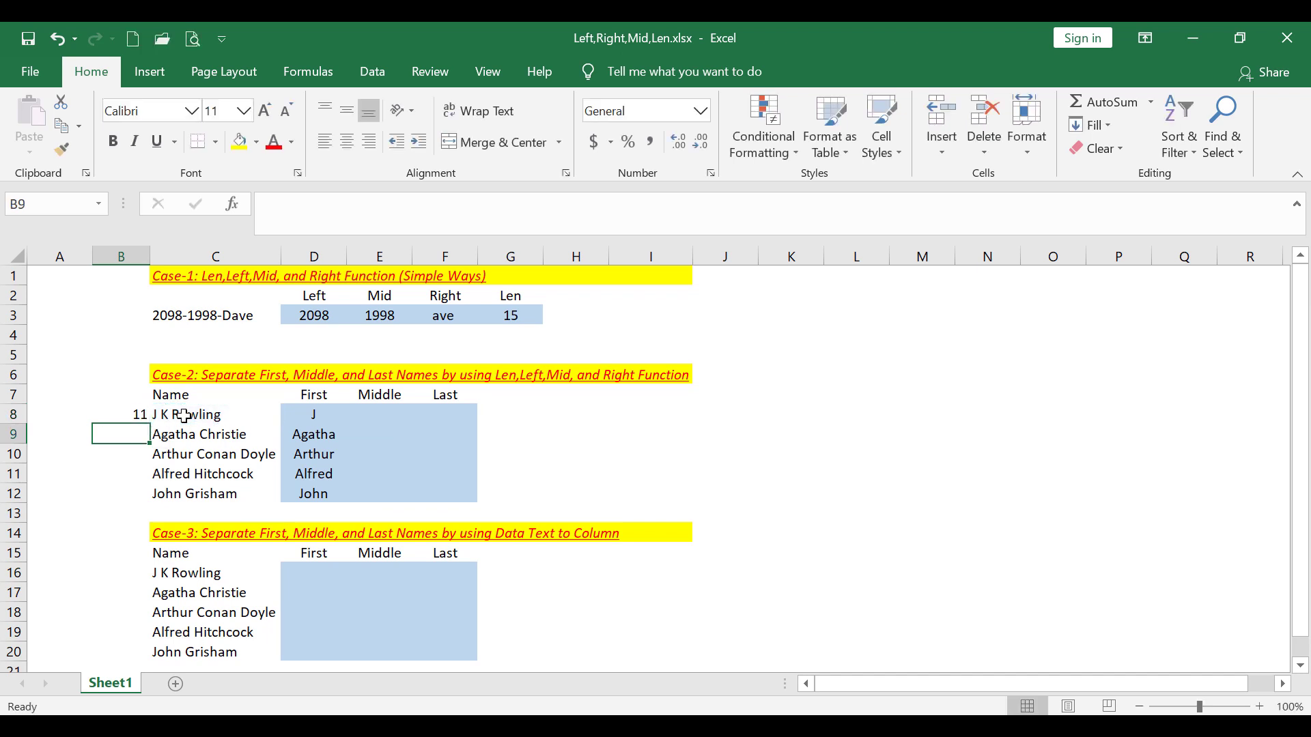
{"action": "left_click", "coordinate": [144, 414]}
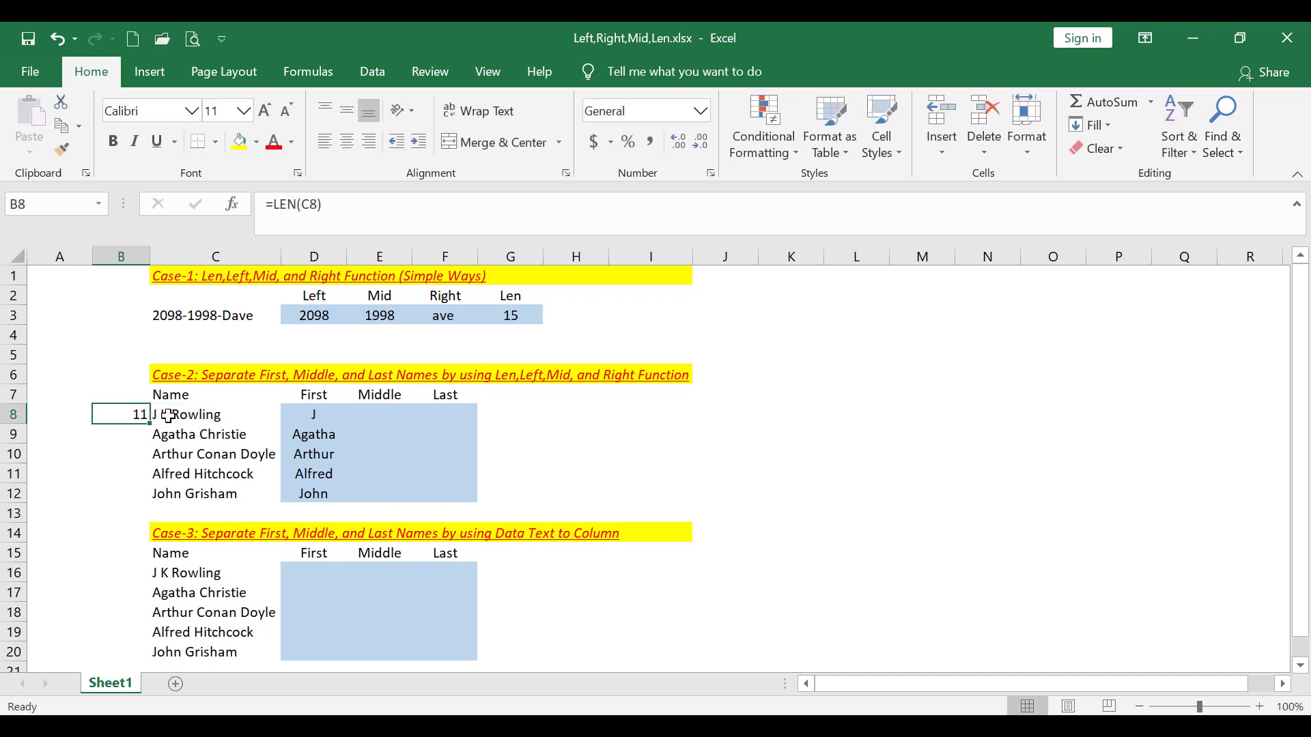
{"action": "left_click", "coordinate": [175, 420]}
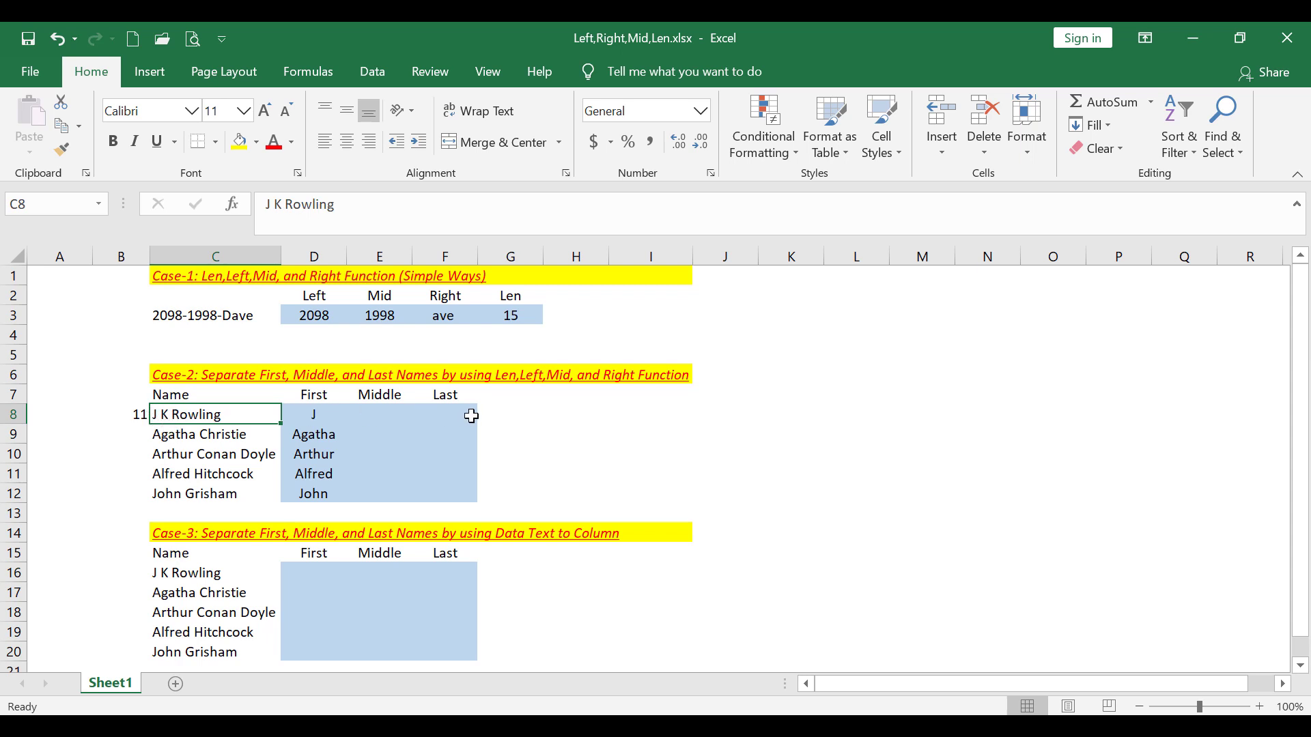
{"action": "left_click", "coordinate": [446, 414]}
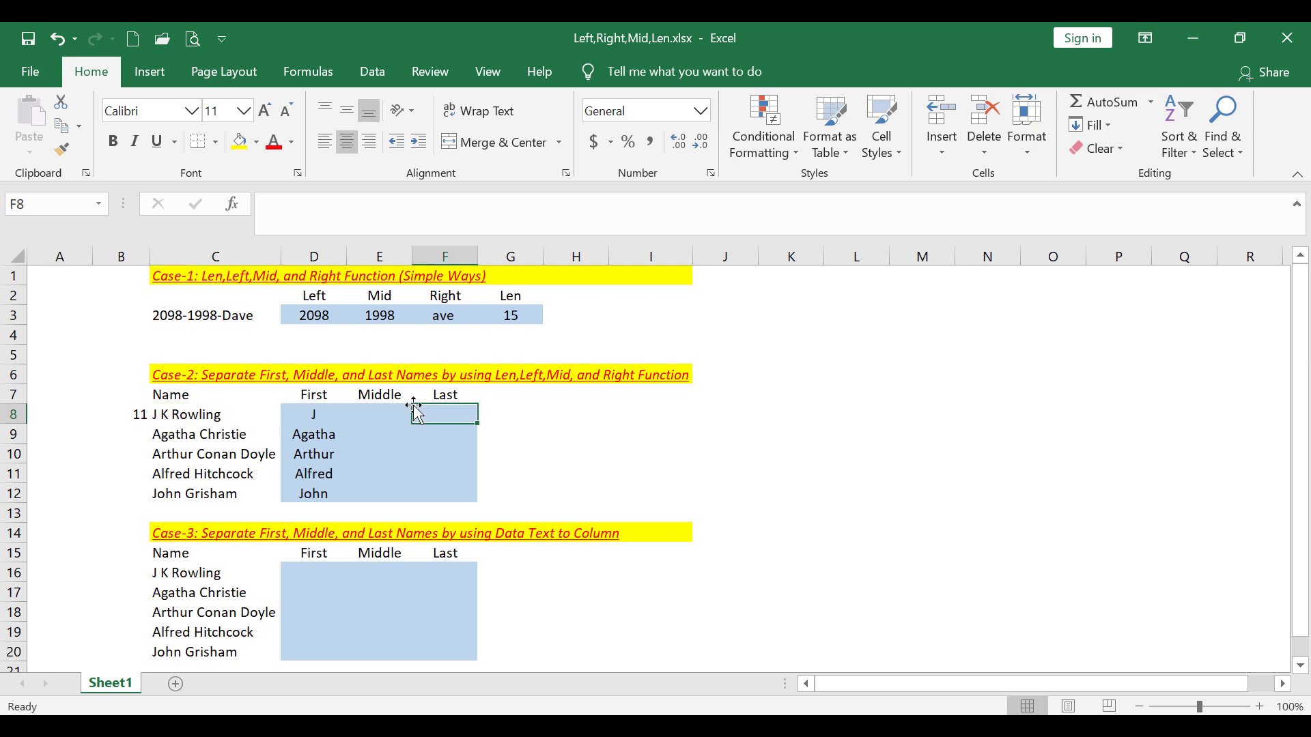
{"action": "left_click", "coordinate": [161, 416]}
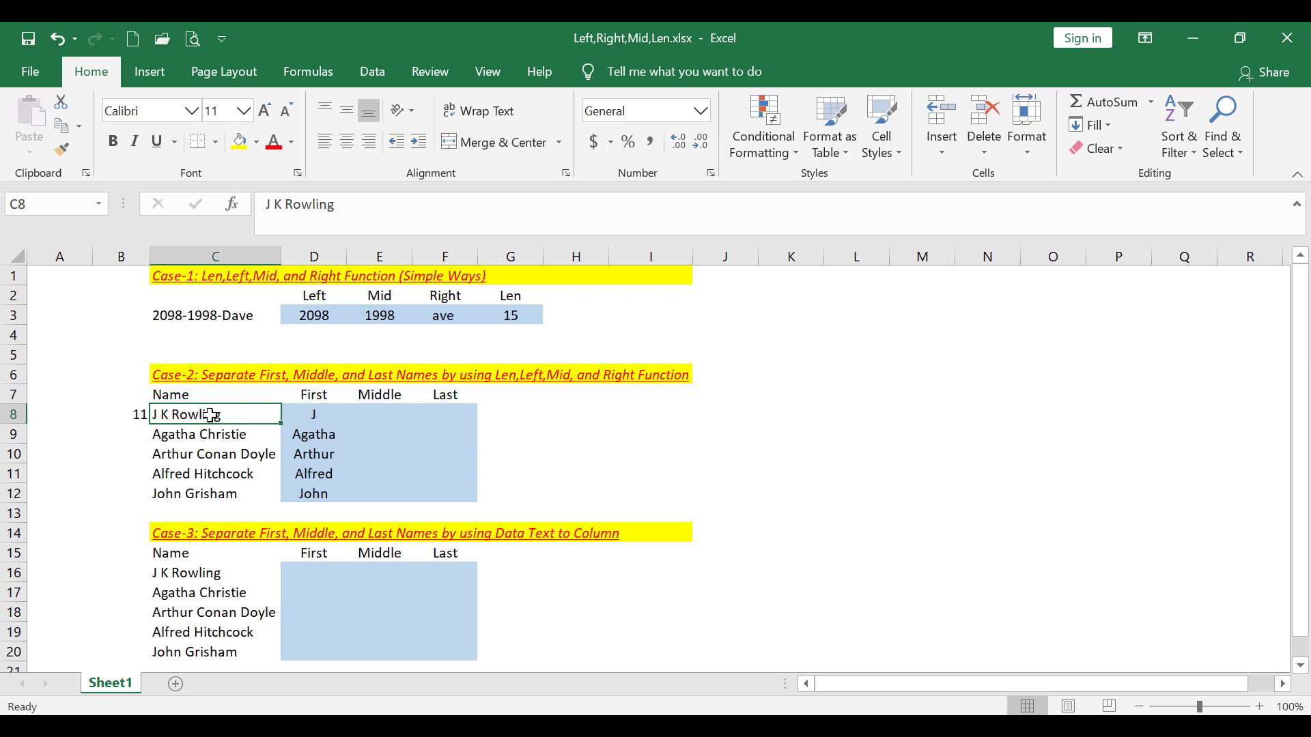
Locate the second space of the name in C8 in cell G8 with the formula =FIND(" ",C8,FIND(" ",C8)+1)
{"action": "left_click", "coordinate": [492, 413]}
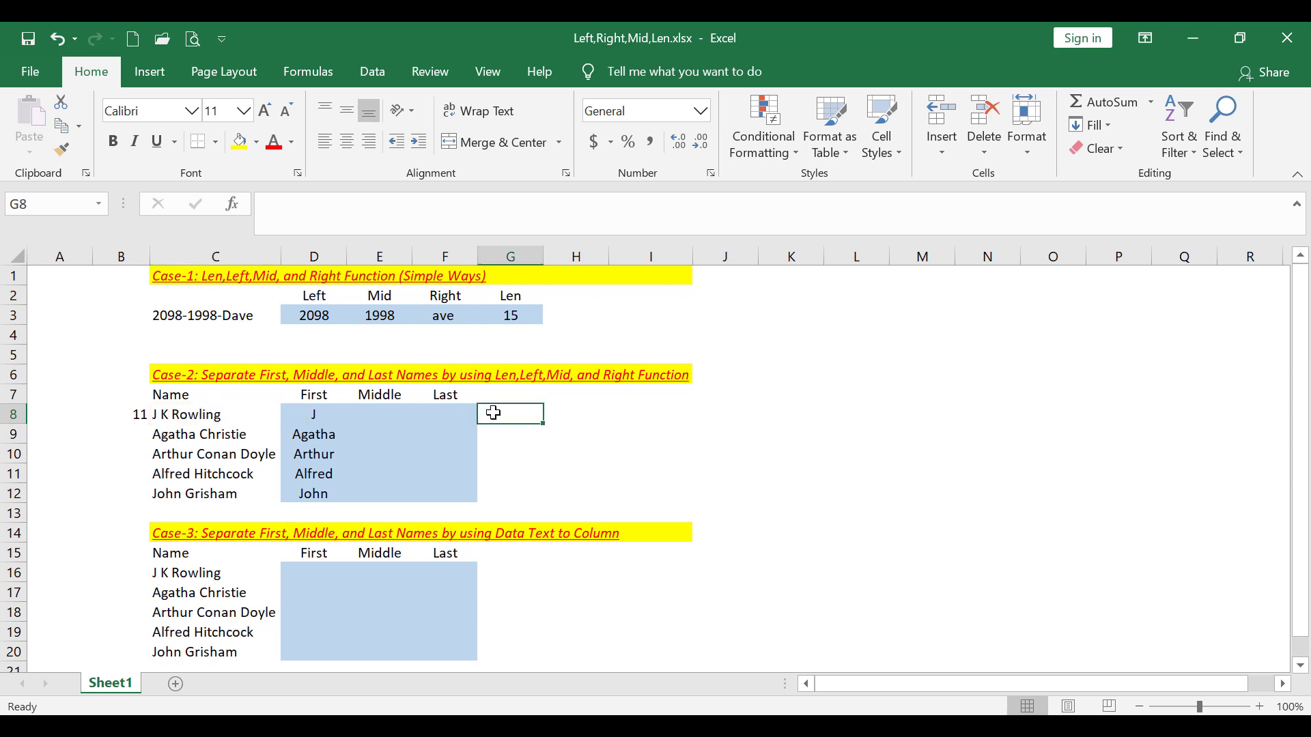
{"action": "type", "text": "="}
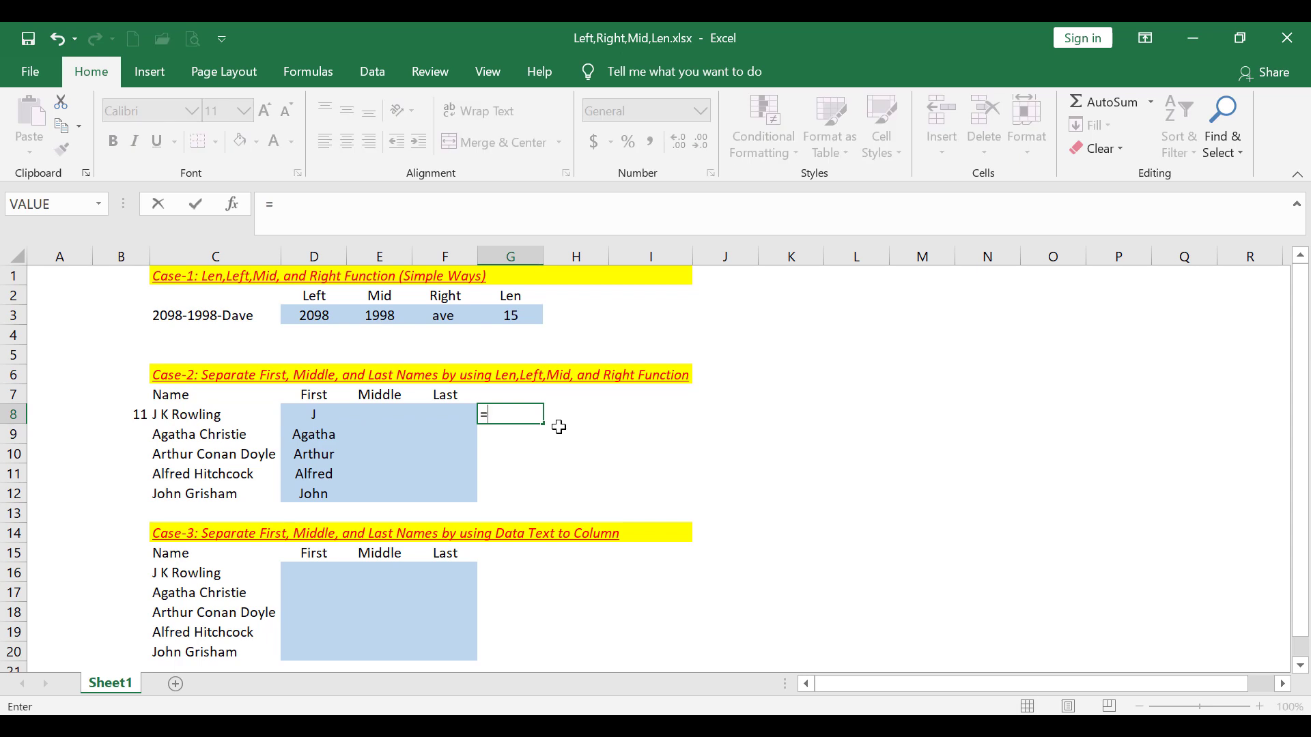
{"action": "type", "text": "fin"}
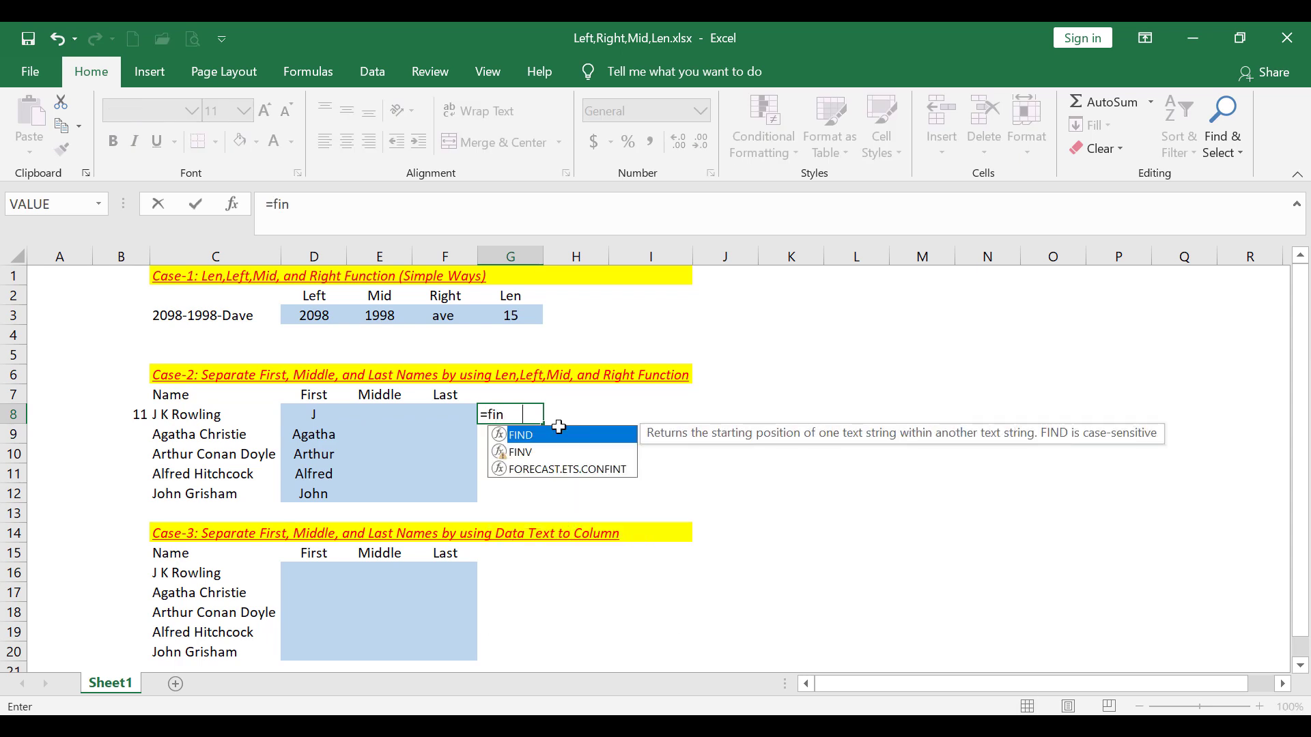
{"action": "double_click", "coordinate": [559, 427]}
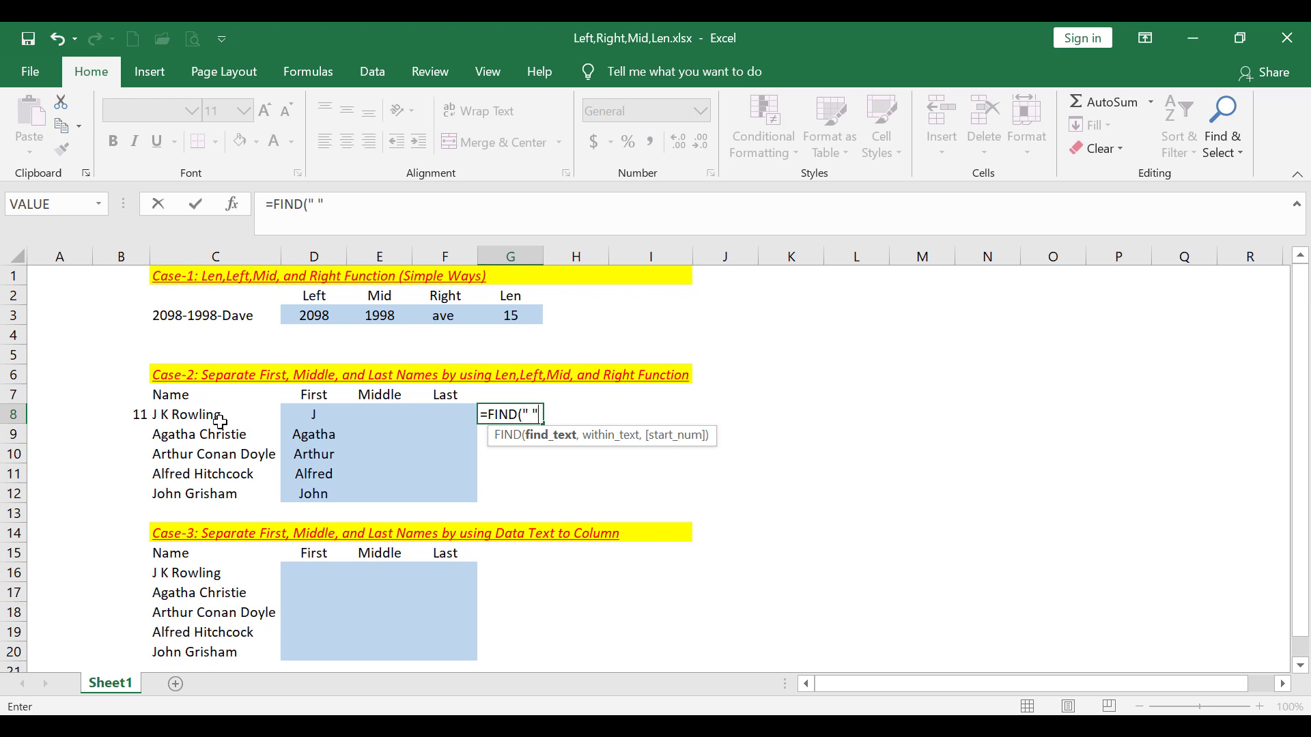
{"action": "type", "text": "\" \","}
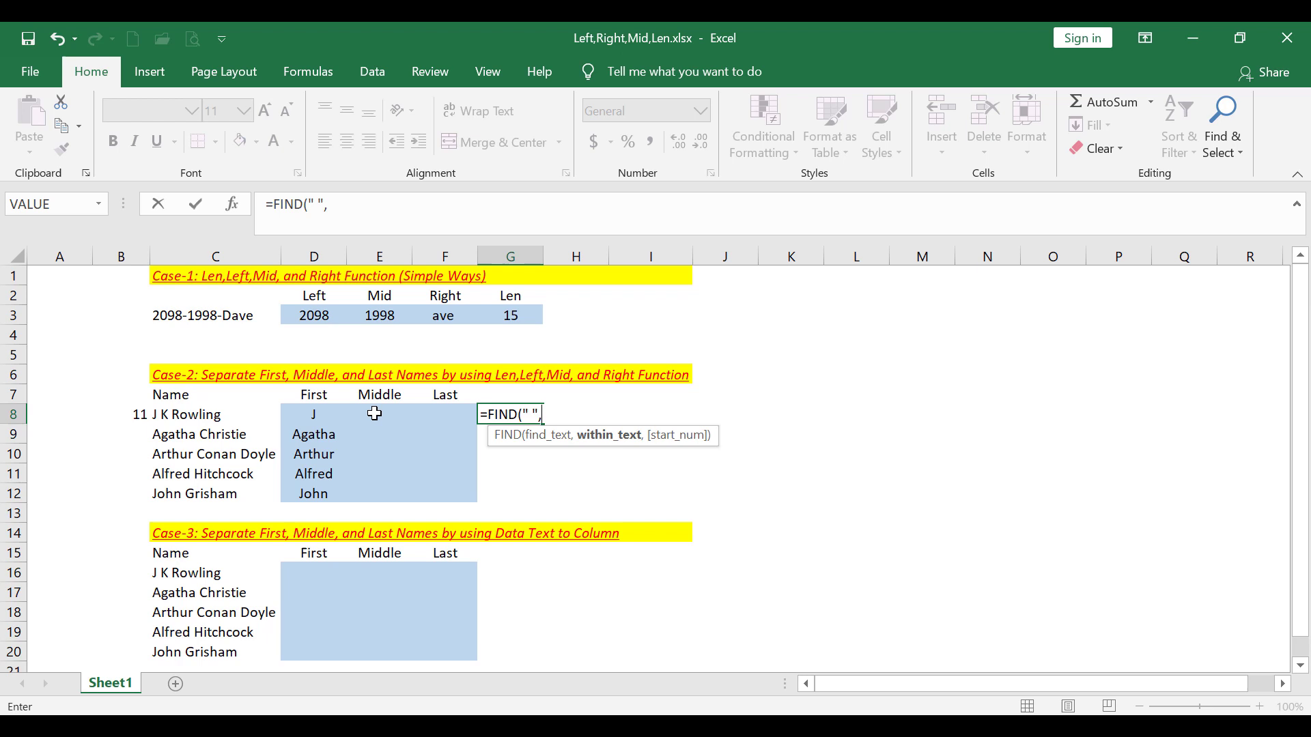
{"action": "left_click", "coordinate": [198, 415]}
{"action": "type", "text": ","}
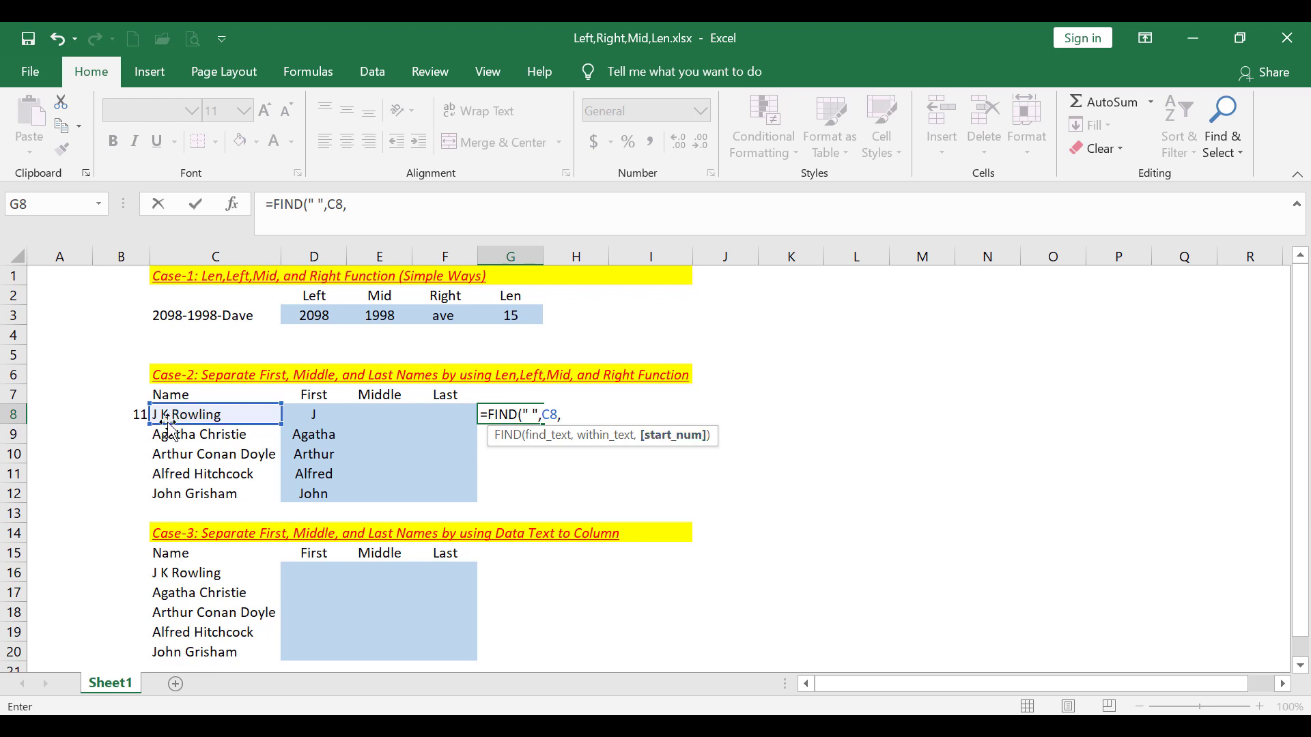
{"action": "type", "text": "FIND("}
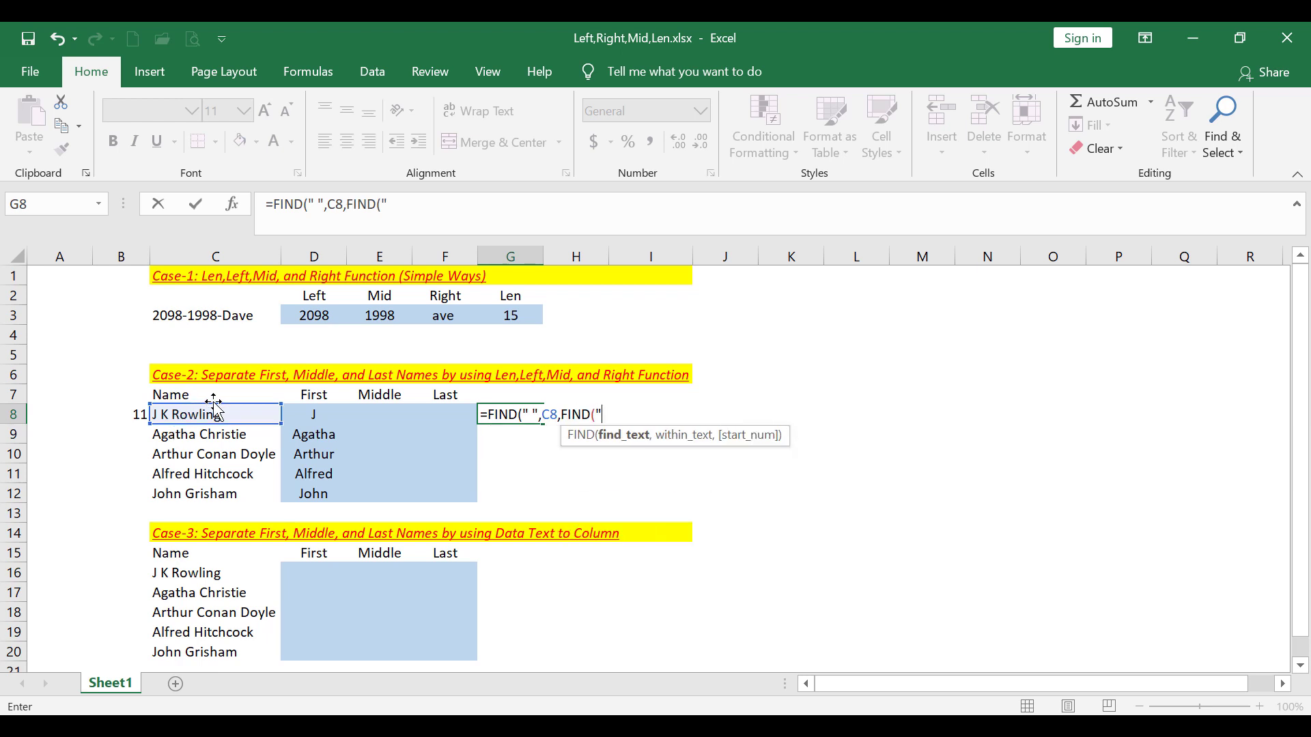
{"action": "type", "text": "\" \","}
{"action": "left_click", "coordinate": [238, 416]}
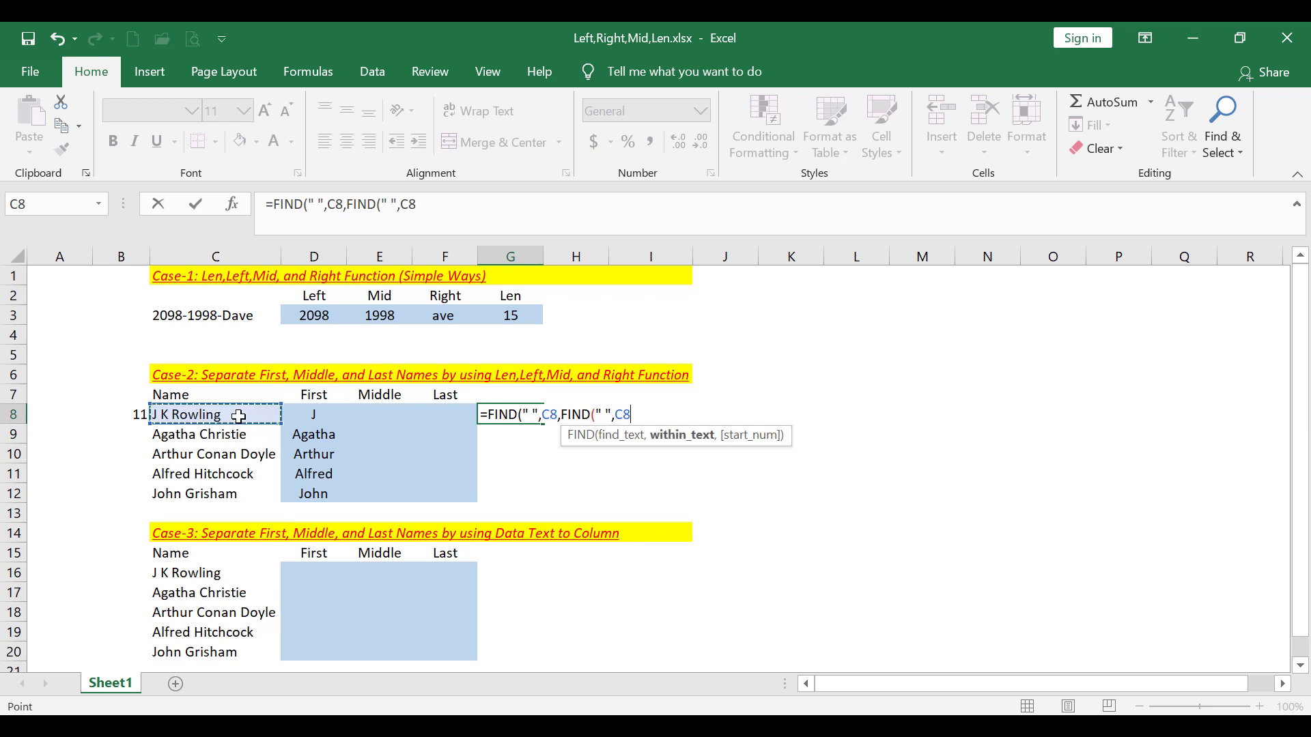
{"action": "type", "text": ")"}
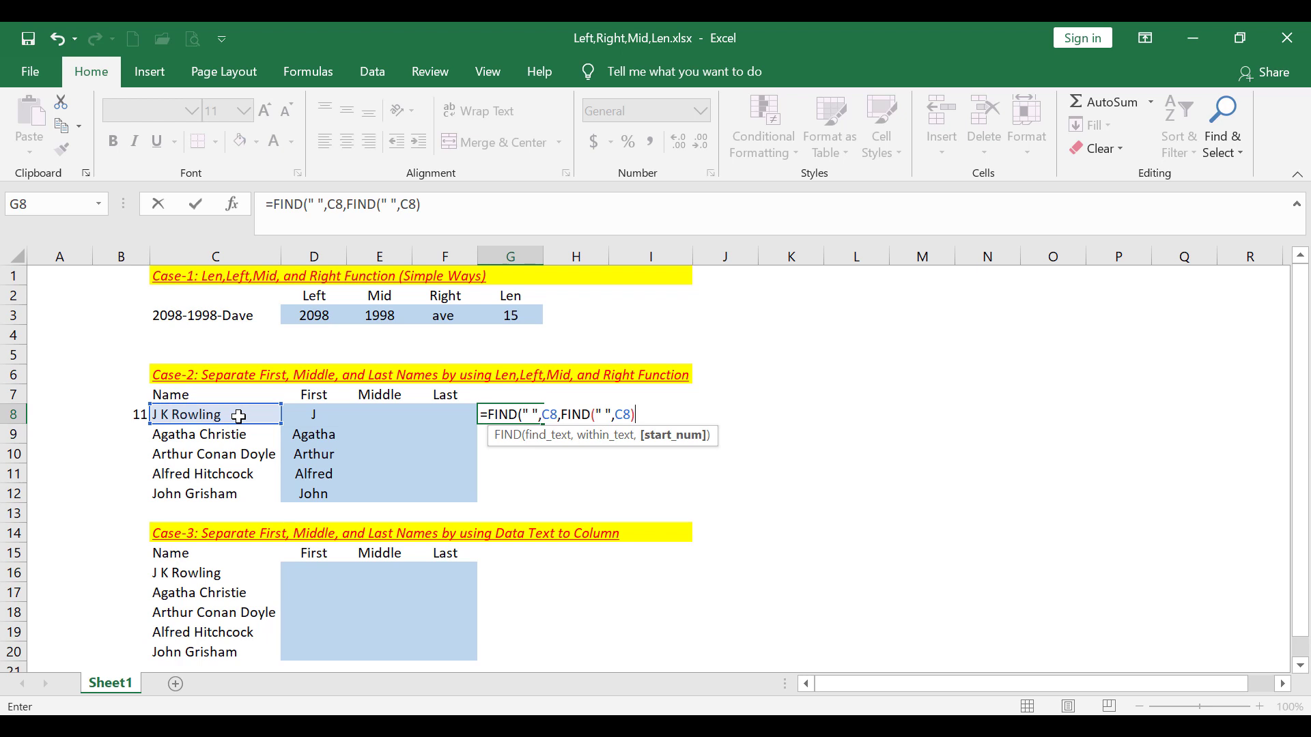
{"action": "type", "text": "+1)"}
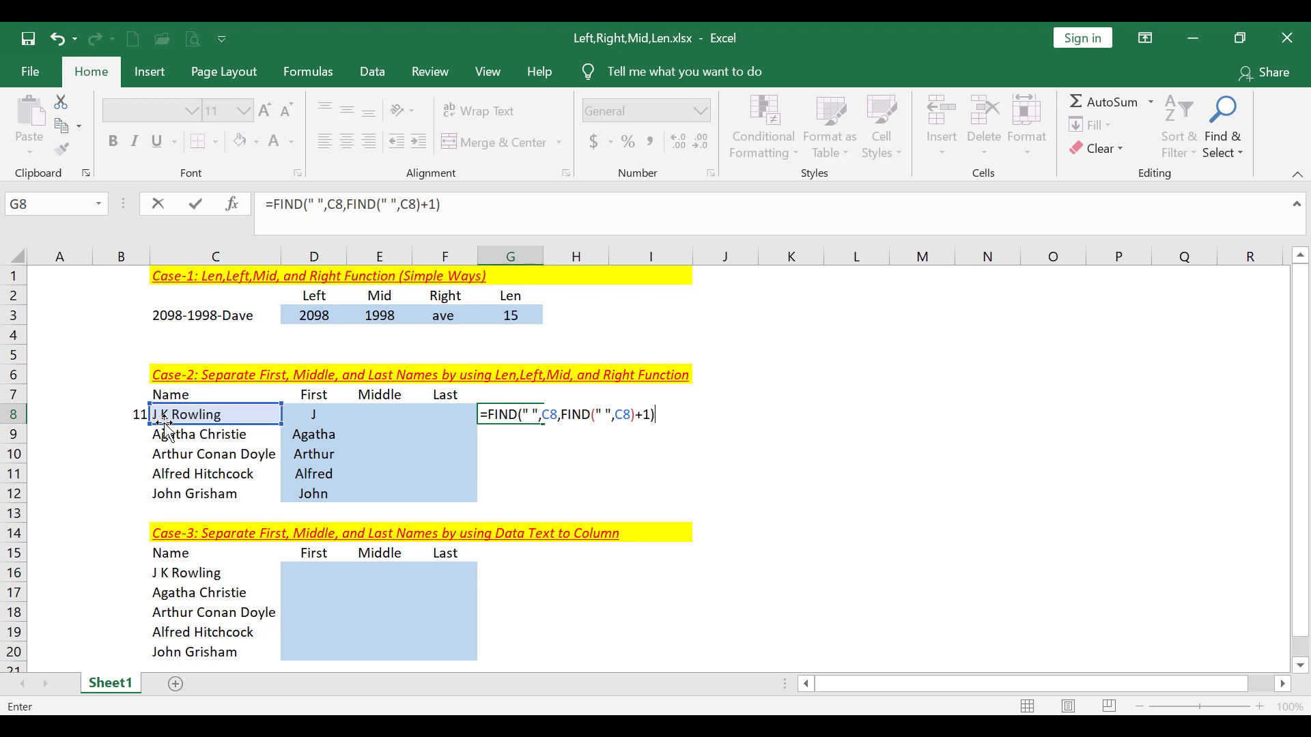
{"action": "key", "text": "Return"}
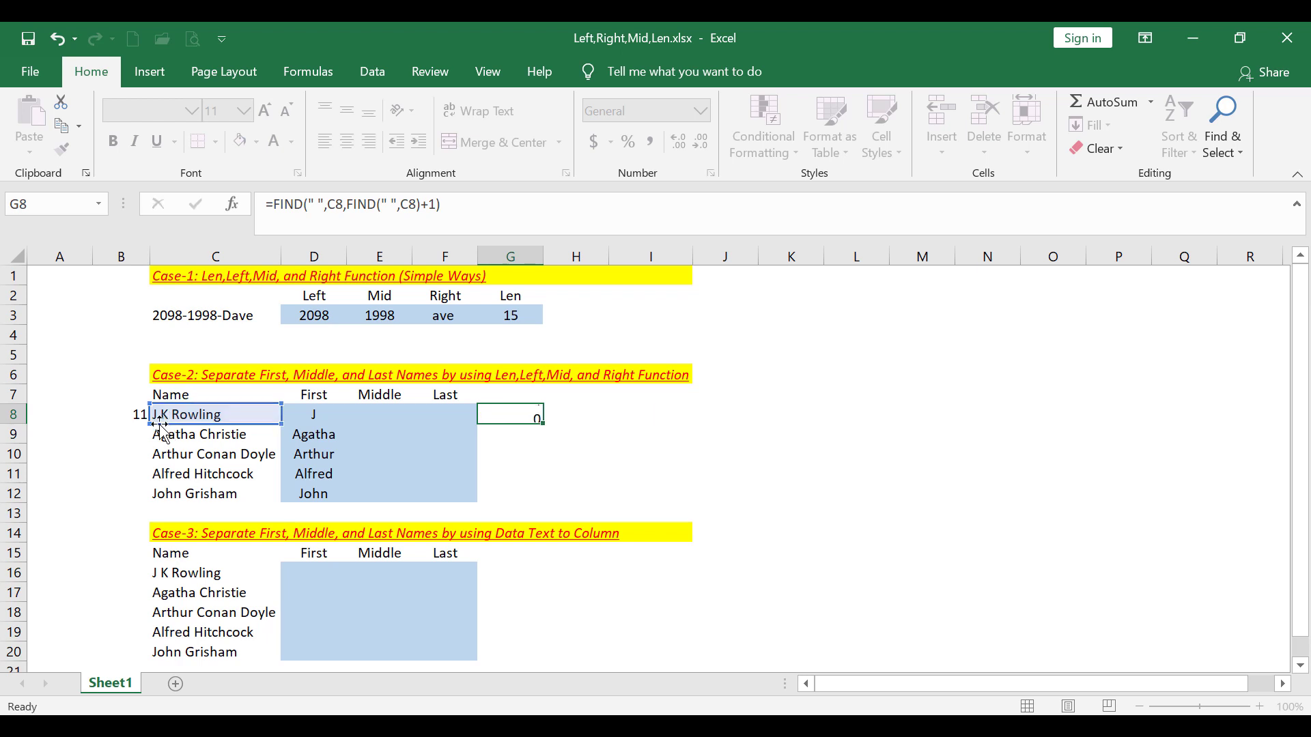
Fill the second-space formula from G8 down to G12 and compare the results with the names in C8:C12
{"action": "left_click", "coordinate": [526, 416]}
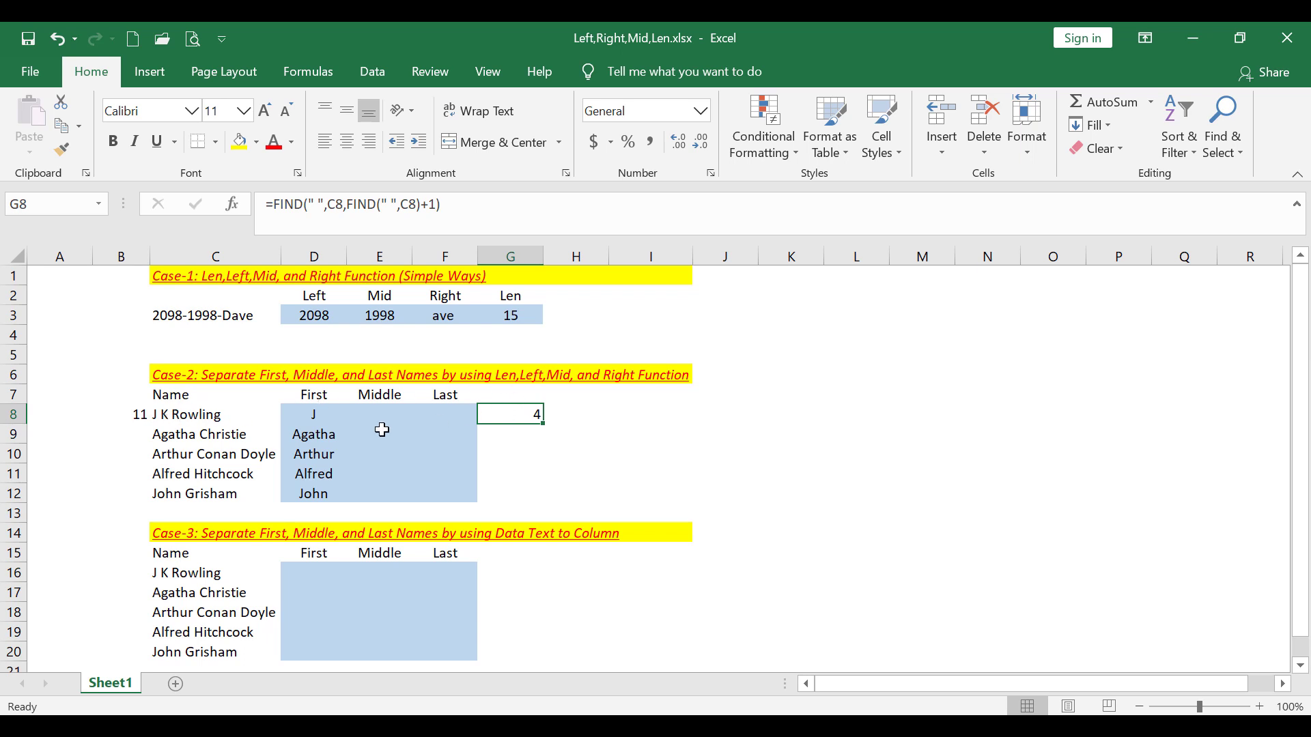
{"action": "left_click_drag", "start_coordinate": [546, 426], "coordinate": [555, 514]}
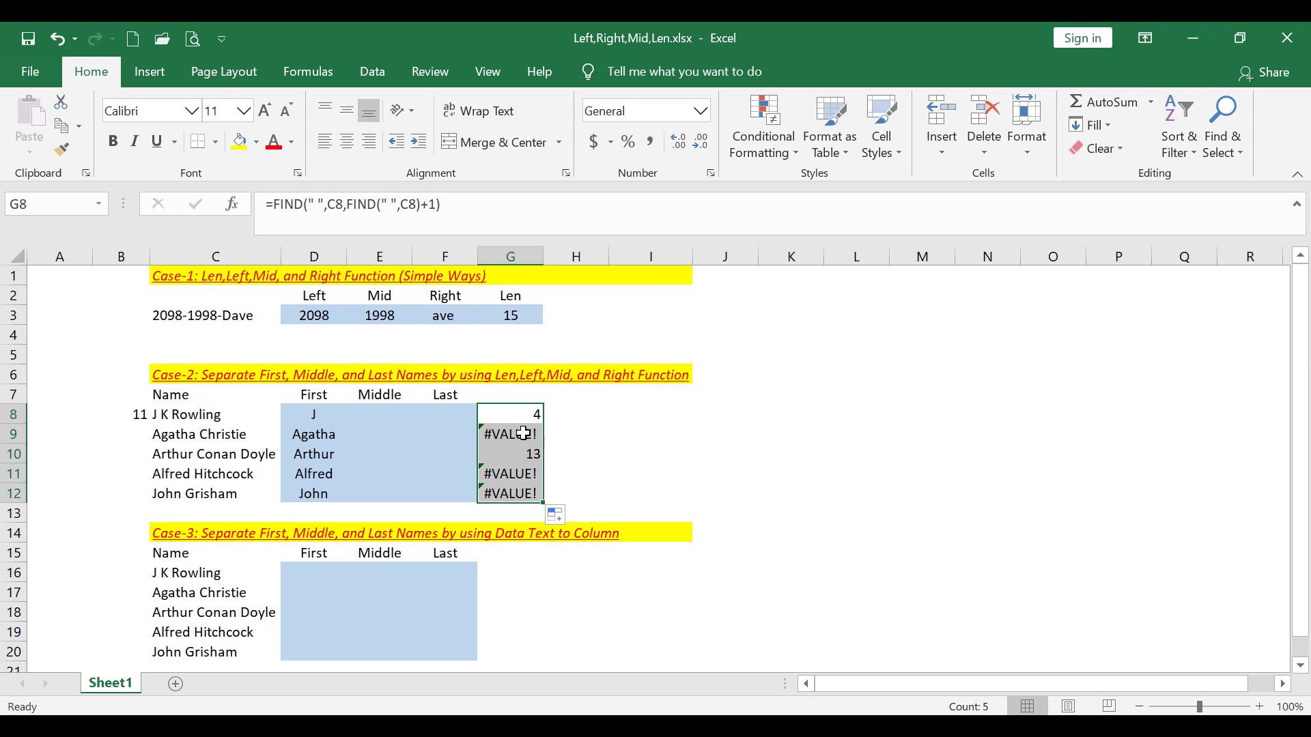
{"action": "left_click_drag", "start_coordinate": [207, 416], "coordinate": [201, 496]}
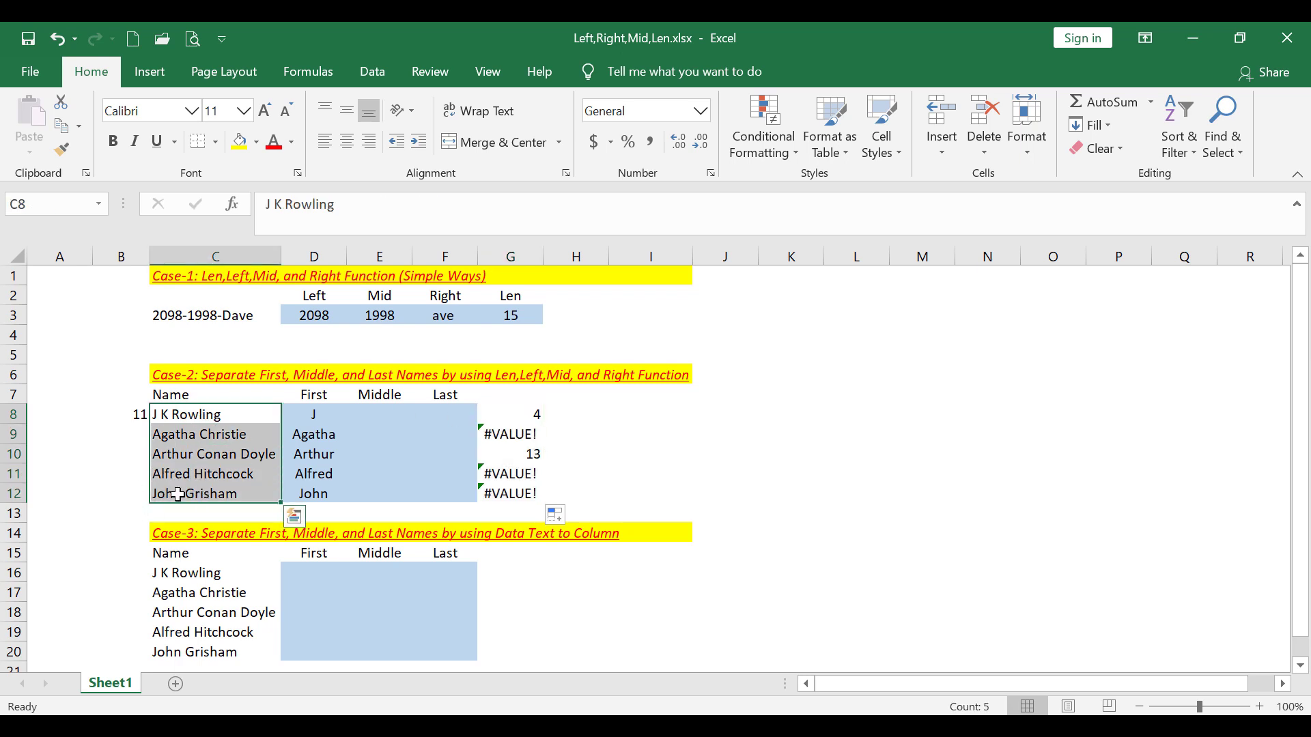
Check the names without a middle name in C9, C11 and C12, and start wrapping the second-space formula in G8 in IFERROR
{"action": "left_click", "coordinate": [198, 437]}
{"action": "left_click", "coordinate": [209, 471]}
{"action": "left_click", "coordinate": [225, 492]}
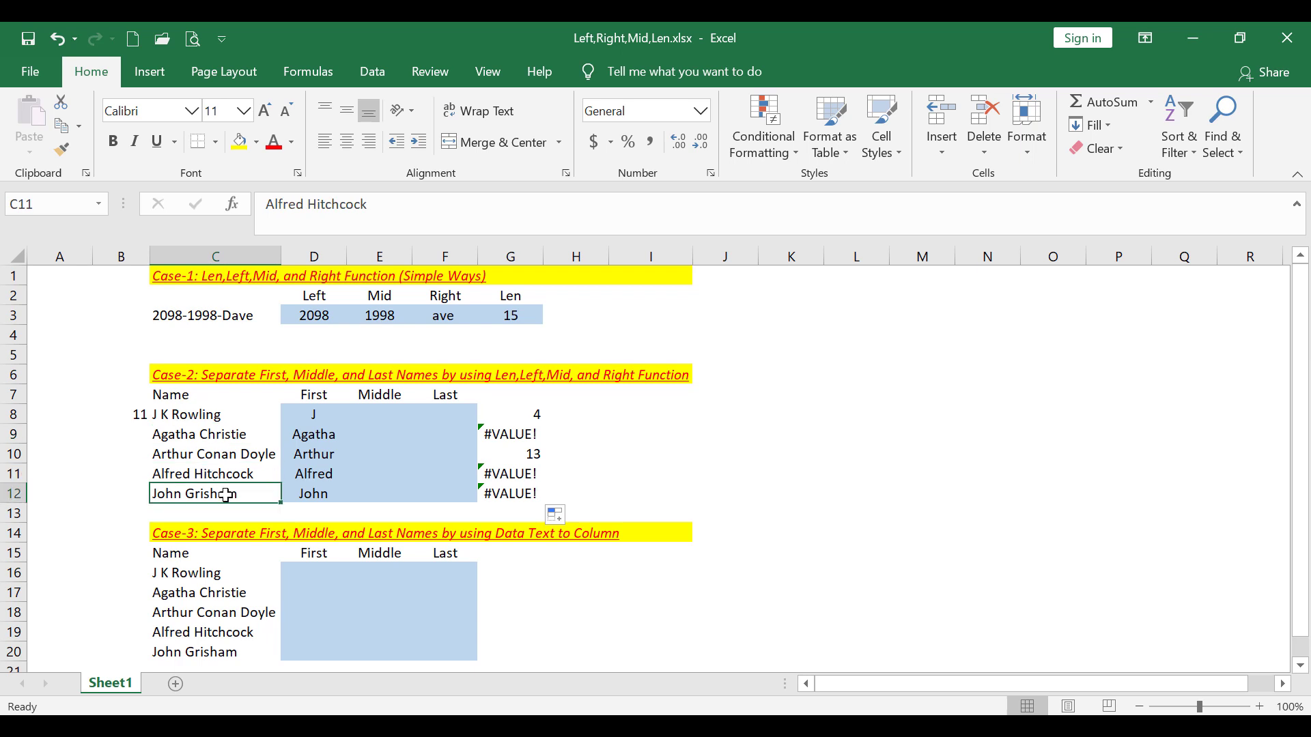
{"action": "left_click", "coordinate": [198, 435]}
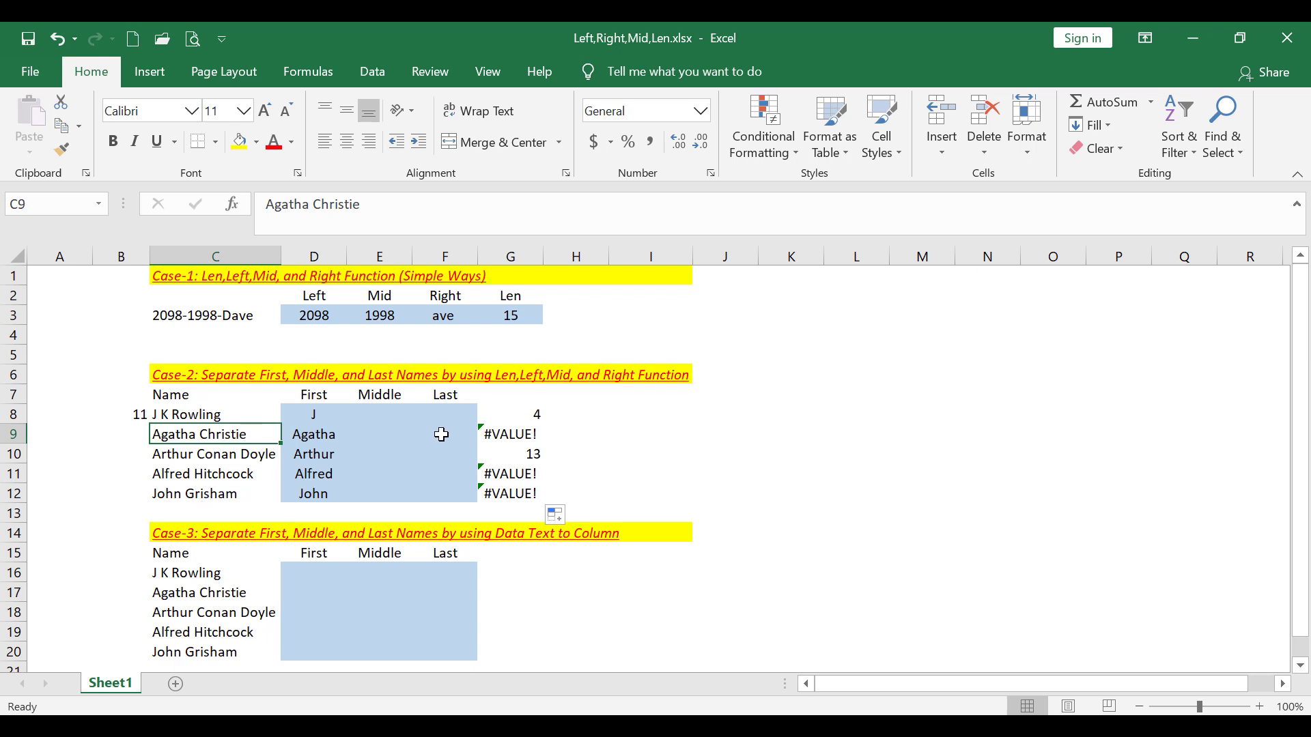
{"action": "left_click", "coordinate": [510, 414]}
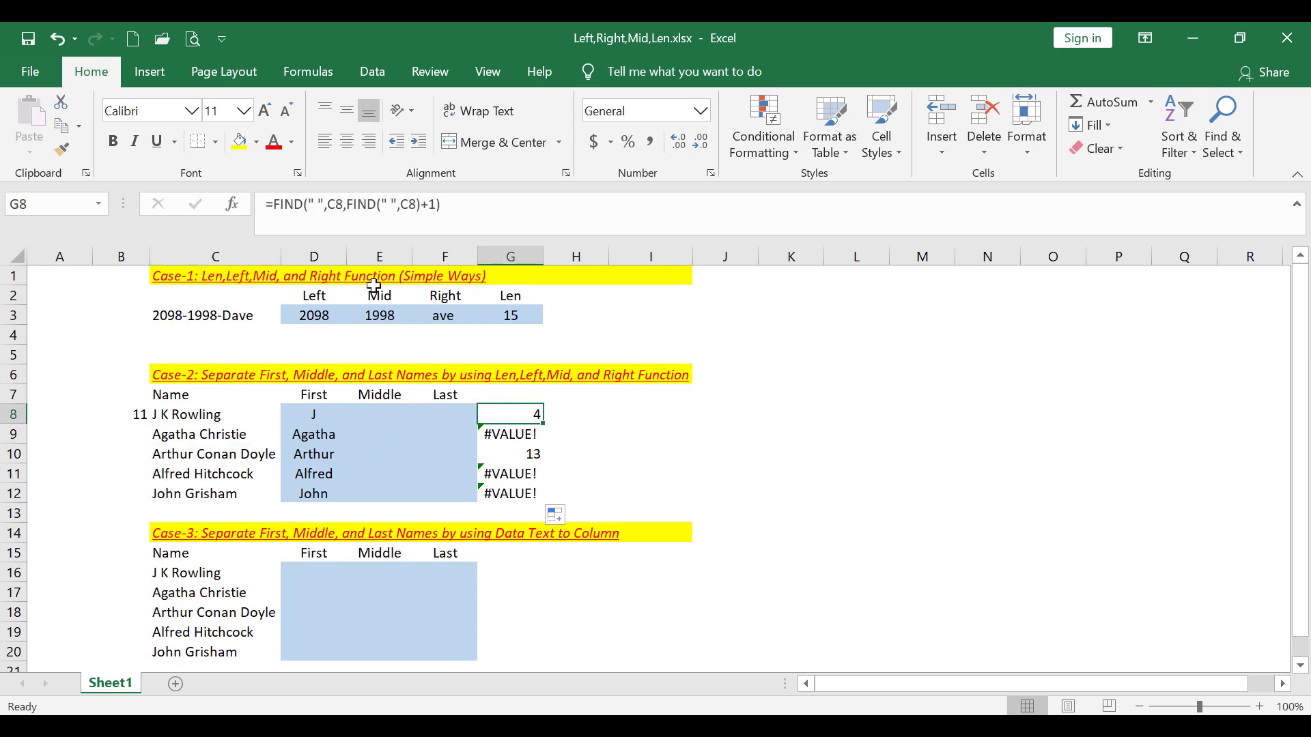
{"action": "left_click", "coordinate": [277, 209]}
{"action": "type", "text": "if"}
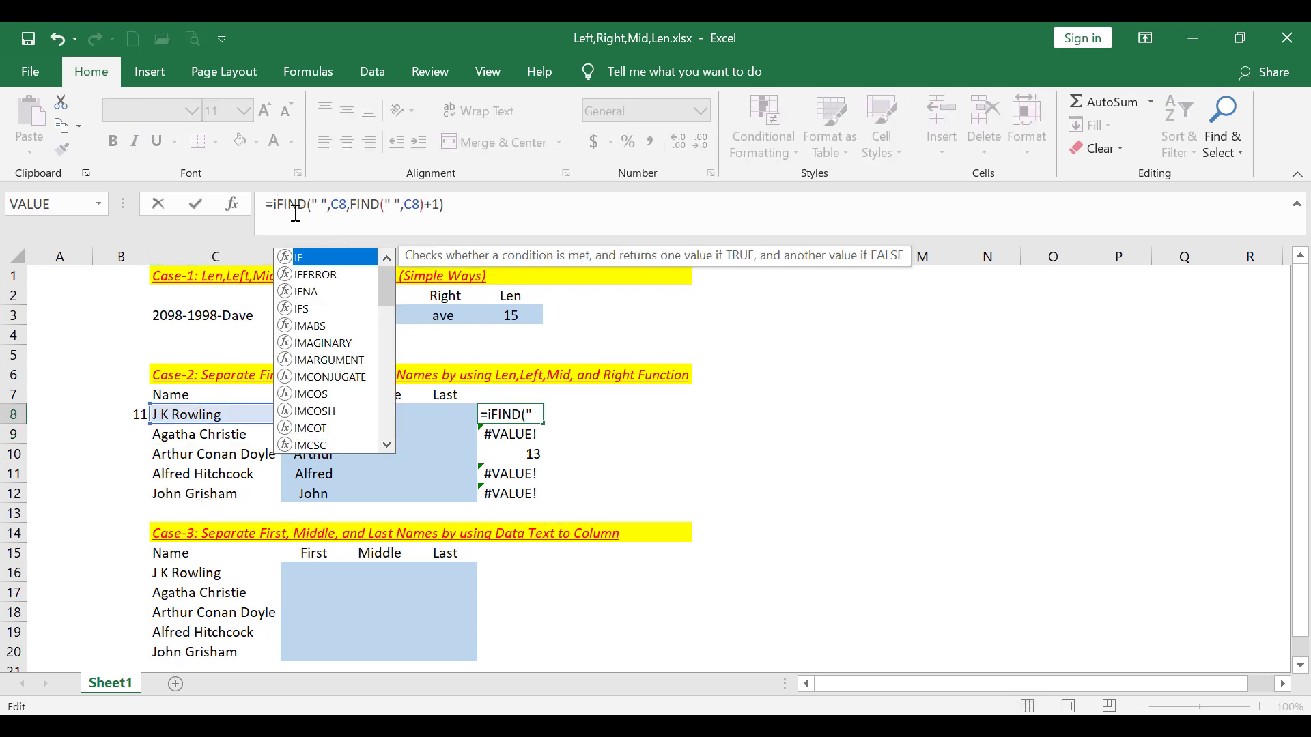
{"action": "type", "text": "e"}
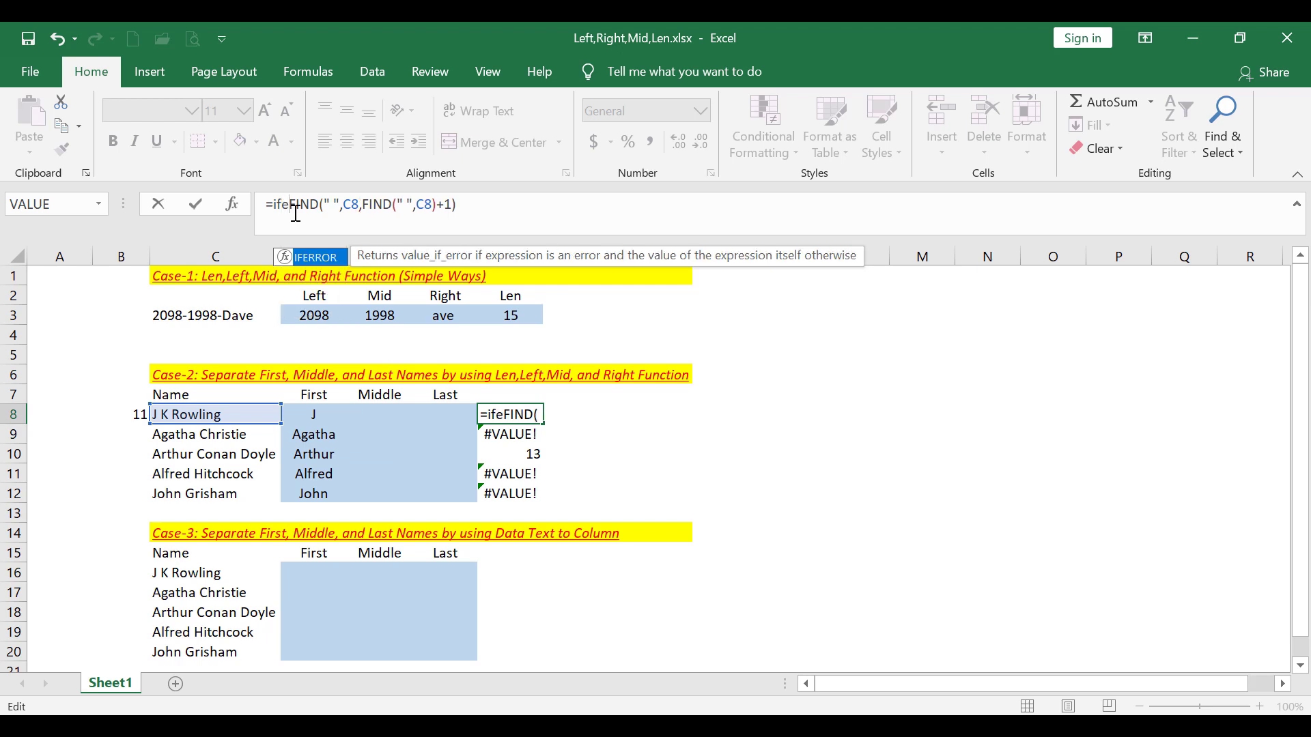
{"action": "key", "text": "Tab"}
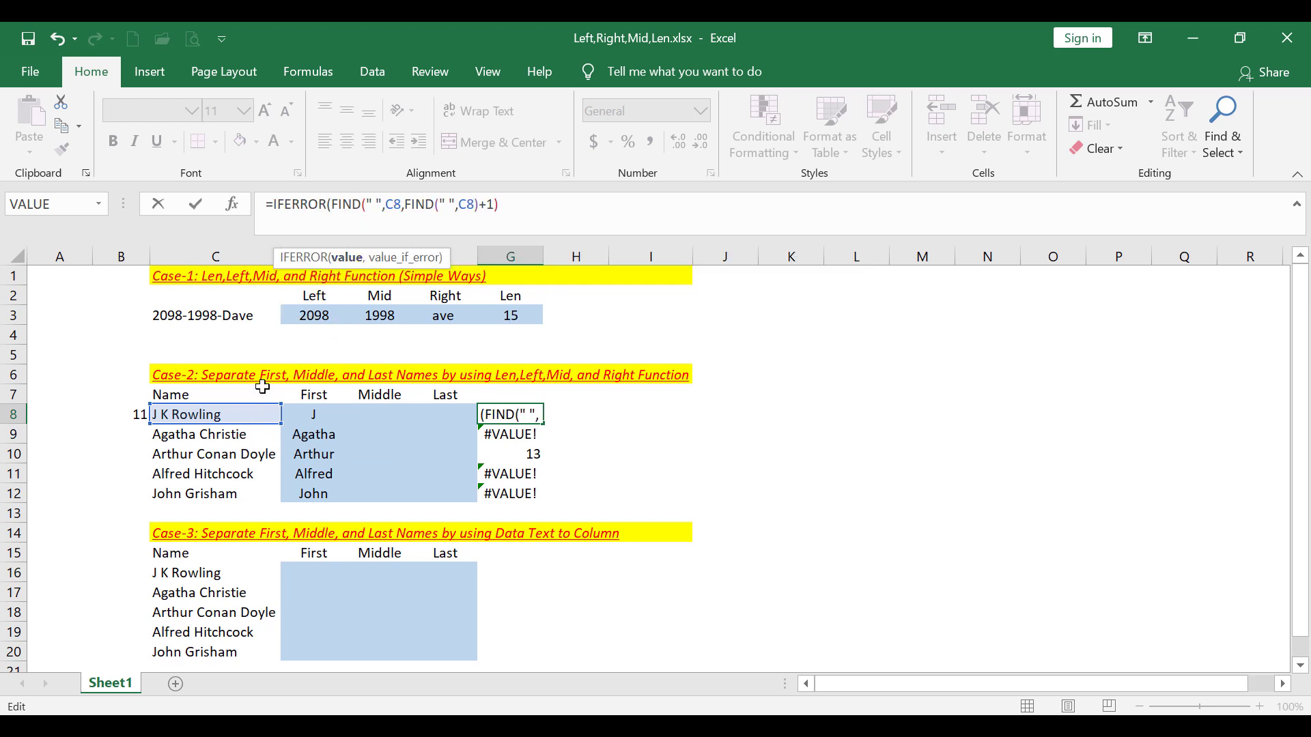
{"action": "left_click", "coordinate": [513, 205]}
{"action": "type", "text": ","}
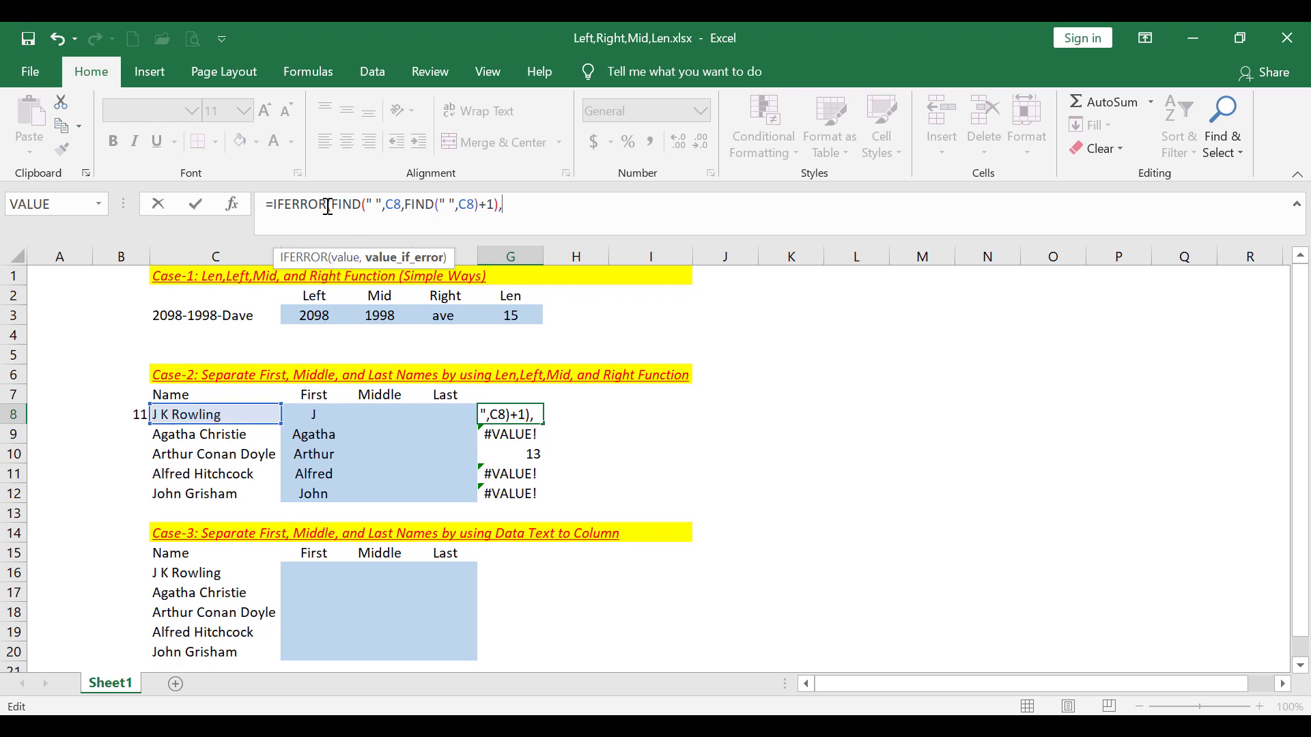
Complete the IFERROR formula in G8 with the copied first-space search FIND(" ",C8,FIND(" ",C8)) as its error value
{"action": "left_click_drag", "start_coordinate": [417, 212], "coordinate": [481, 224]}
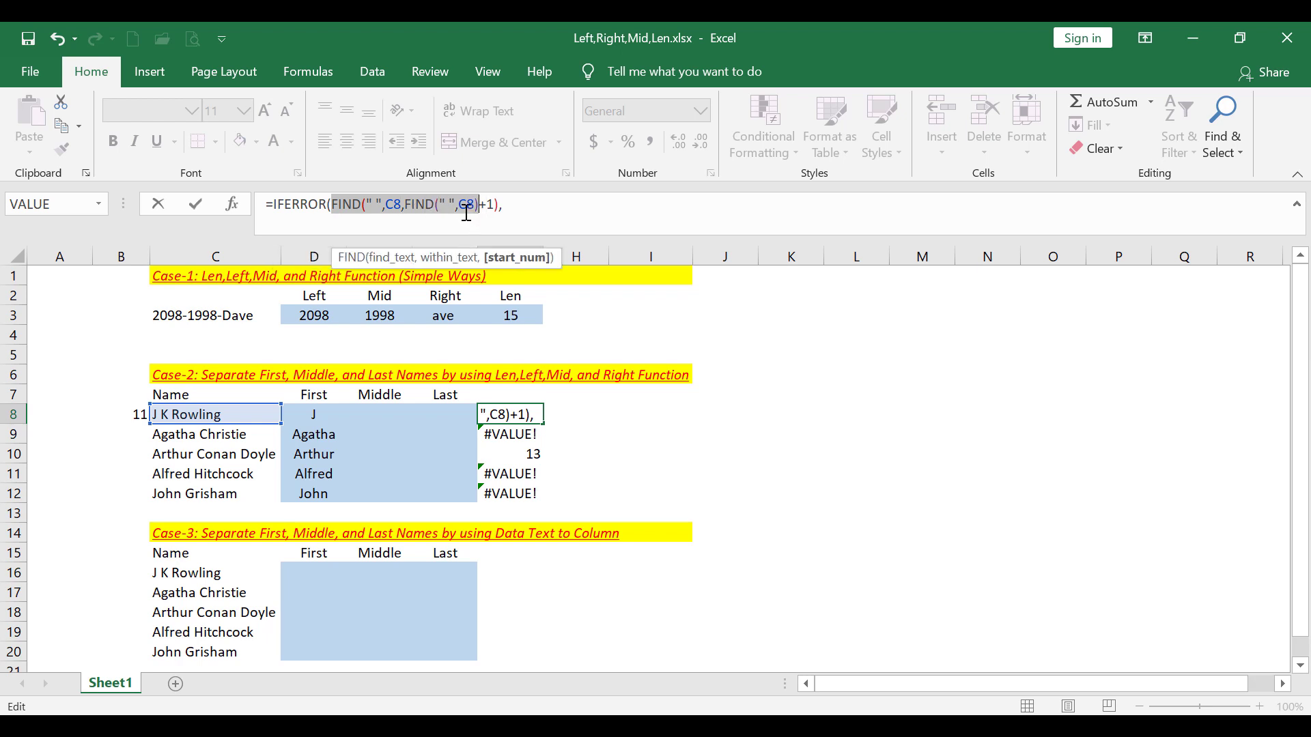
{"action": "right_click", "coordinate": [431, 215]}
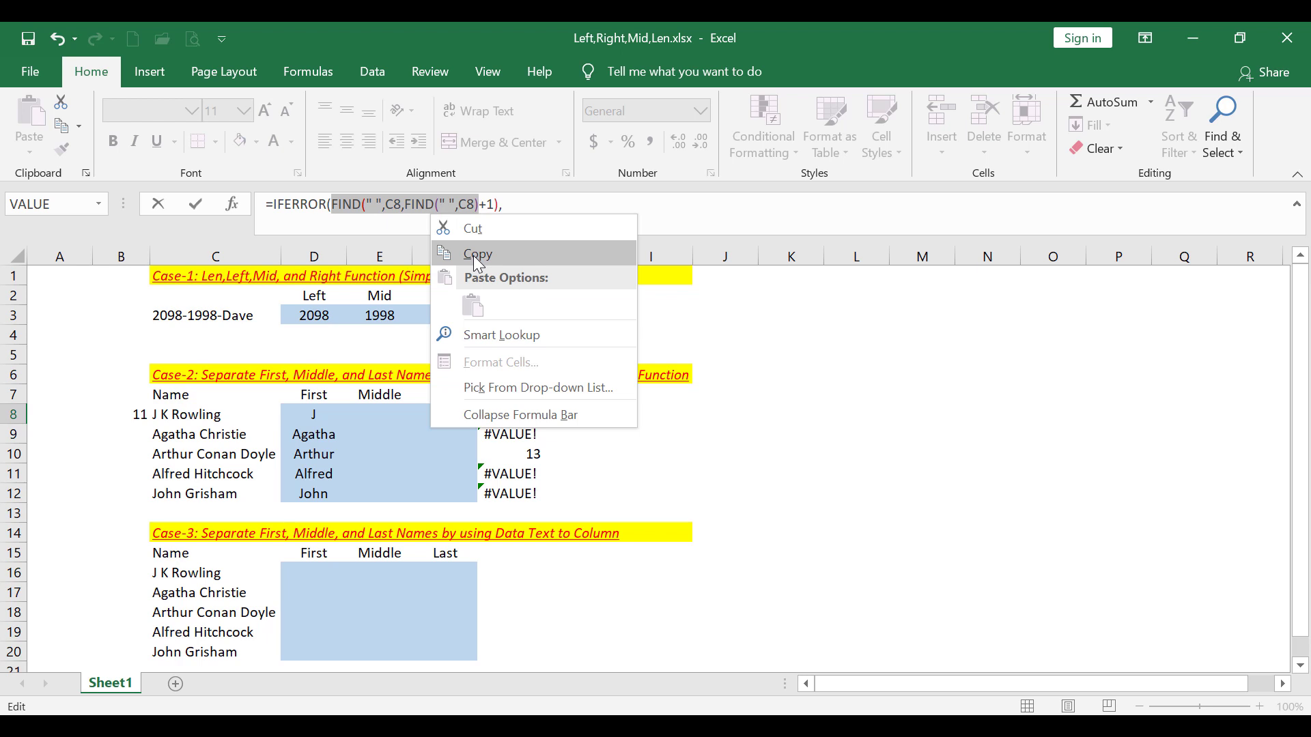
{"action": "left_click", "coordinate": [473, 255]}
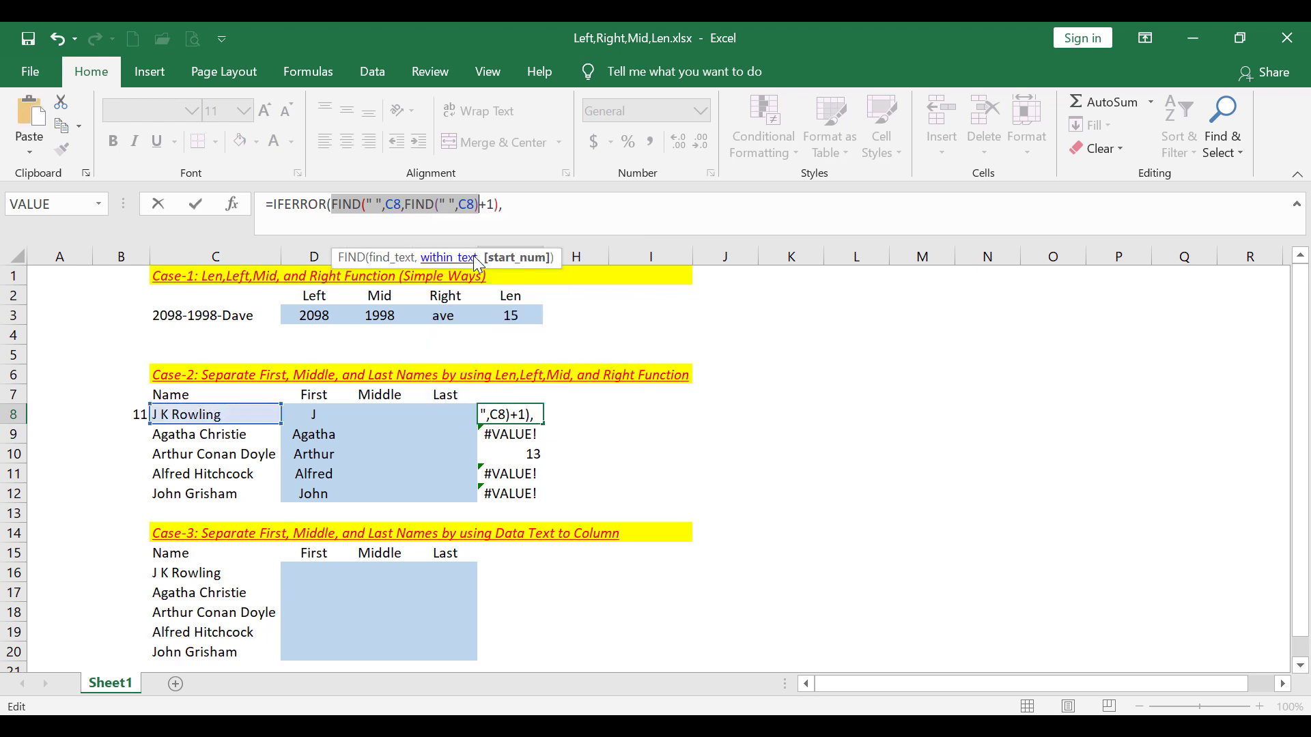
{"action": "left_click", "coordinate": [517, 203]}
{"action": "right_click", "coordinate": [517, 203]}
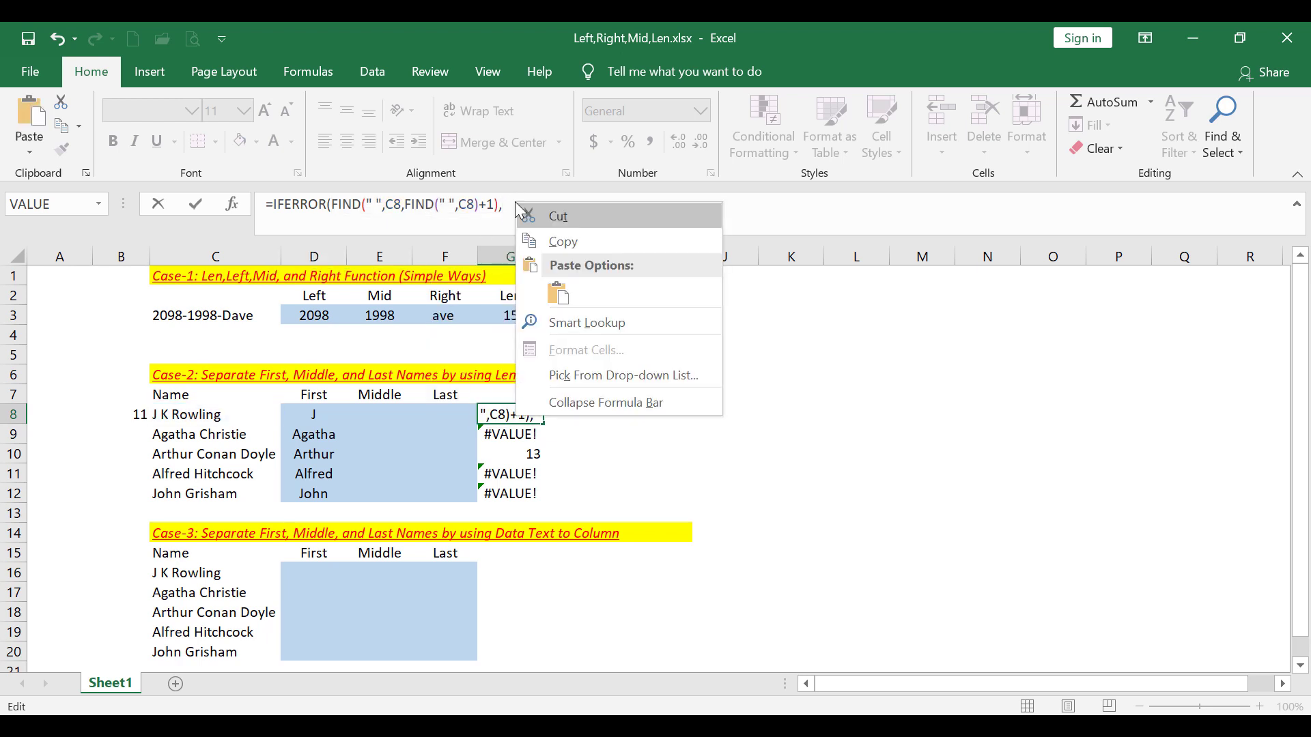
{"action": "left_click", "coordinate": [556, 294]}
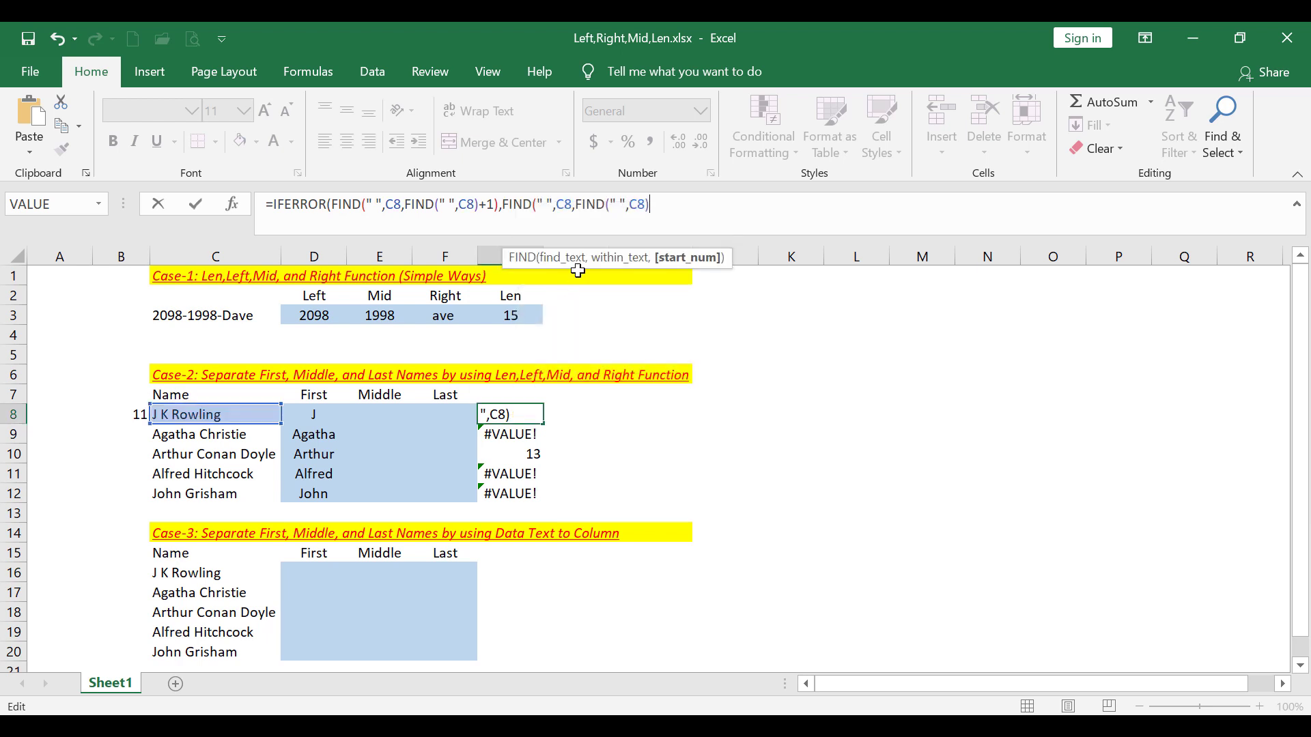
{"action": "key", "text": "Return"}
{"action": "key", "text": "Return"}
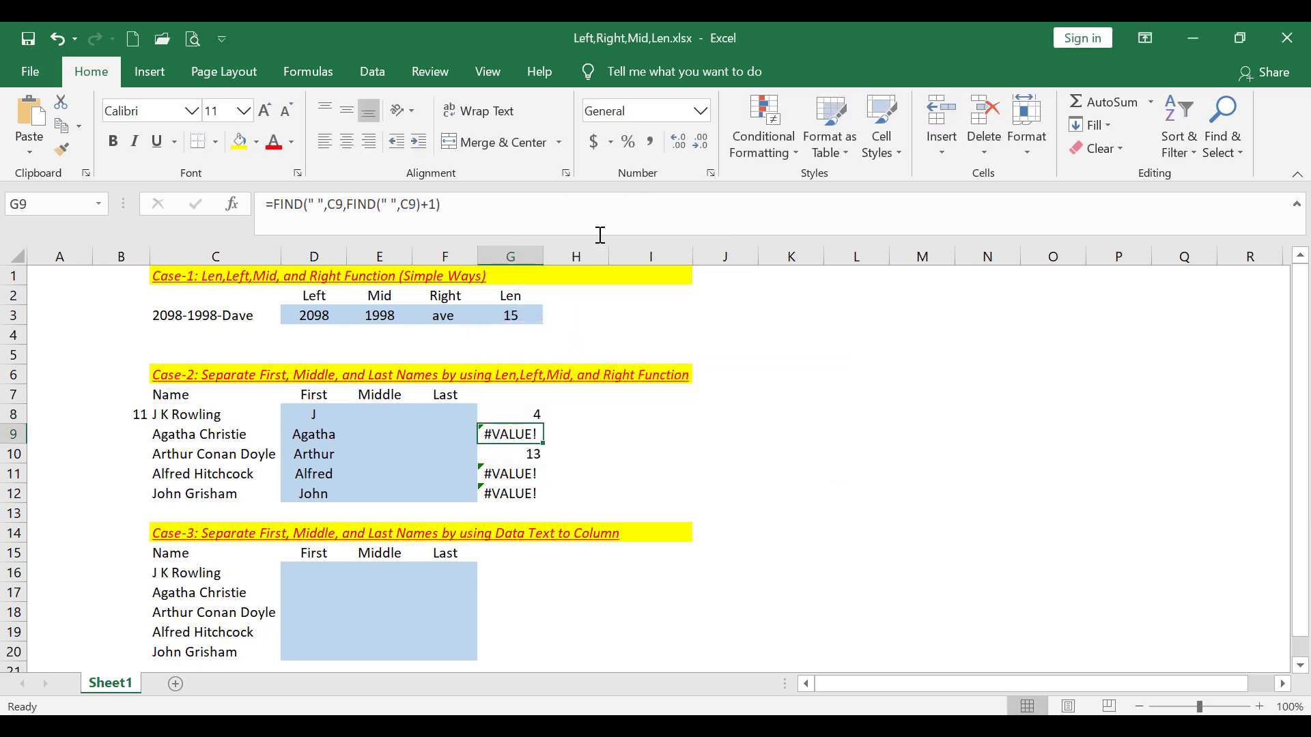
Fill the IFERROR formula from G8 down to G12 and compare the results with the names in C8:C12
{"action": "left_click", "coordinate": [520, 414]}
{"action": "left_click_drag", "start_coordinate": [543, 423], "coordinate": [553, 503]}
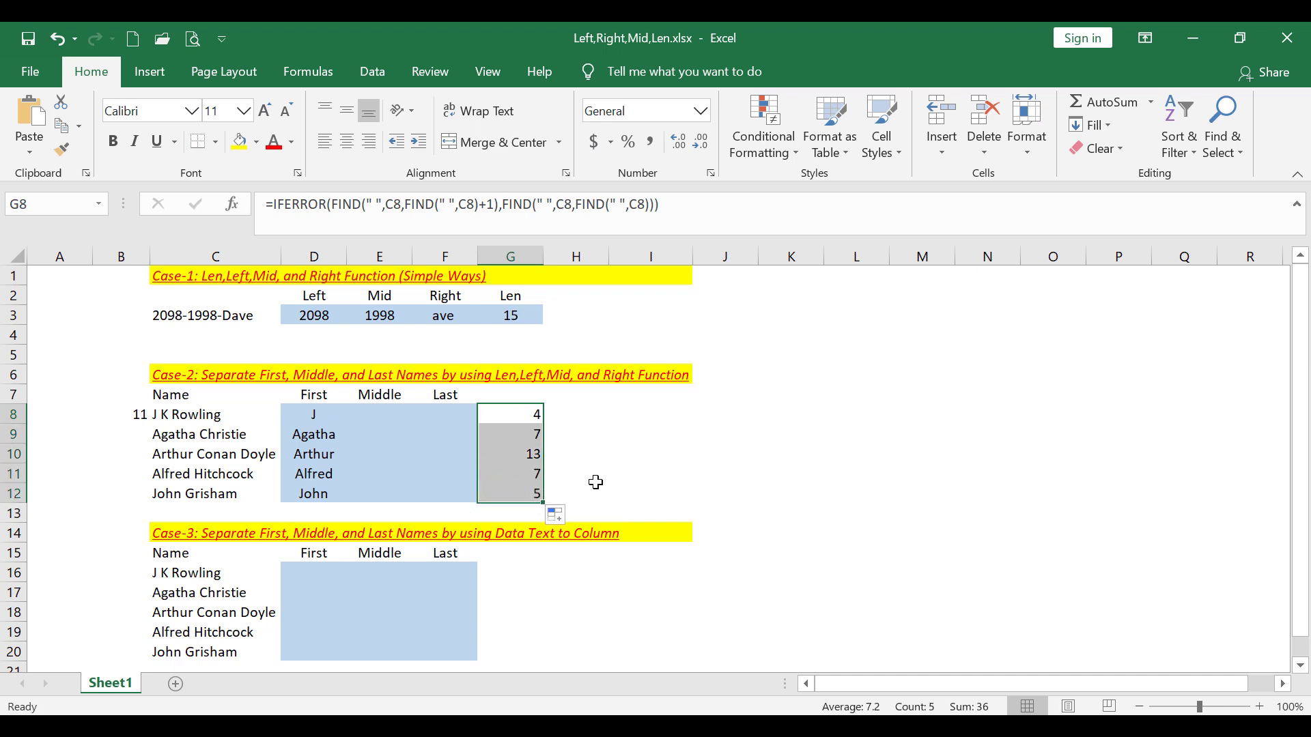
{"action": "left_click", "coordinate": [530, 413]}
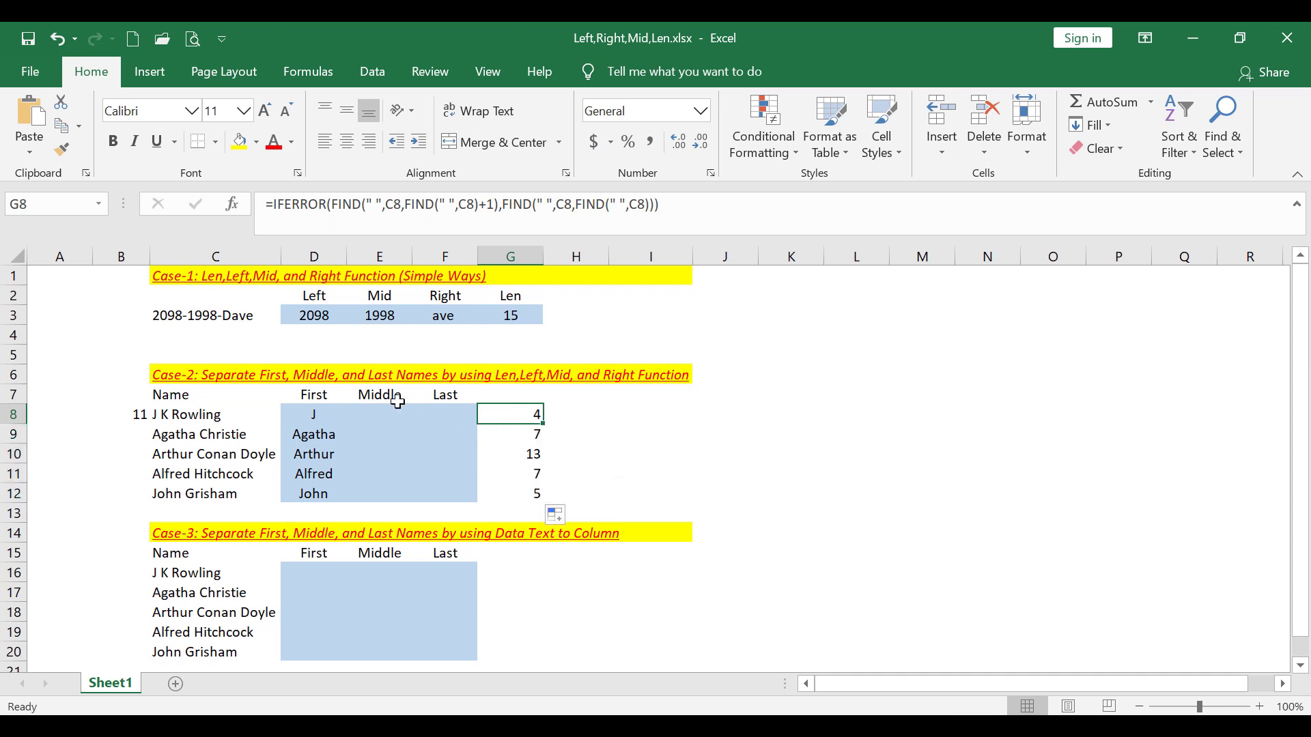
{"action": "left_click", "coordinate": [184, 419]}
{"action": "left_click_drag", "start_coordinate": [184, 419], "coordinate": [198, 495]}
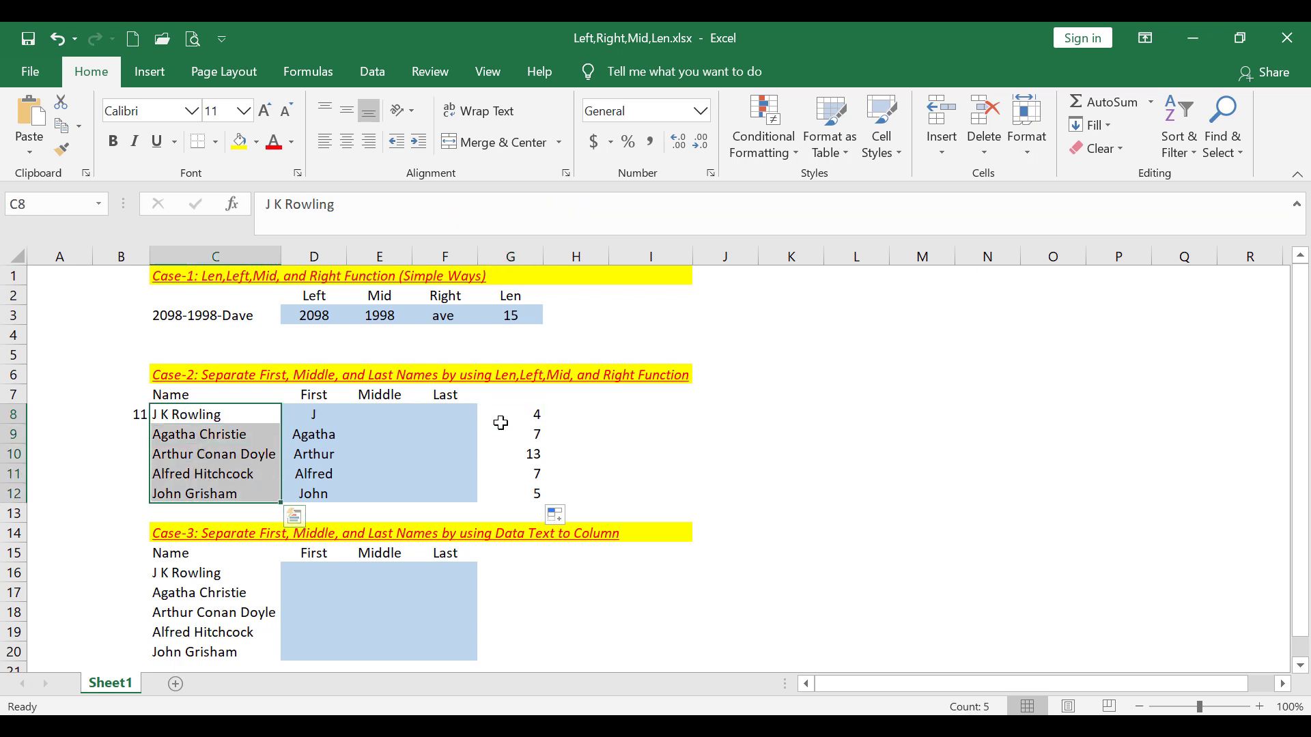
{"action": "left_click", "coordinate": [519, 413]}
{"action": "left_click_drag", "start_coordinate": [519, 414], "coordinate": [527, 493]}
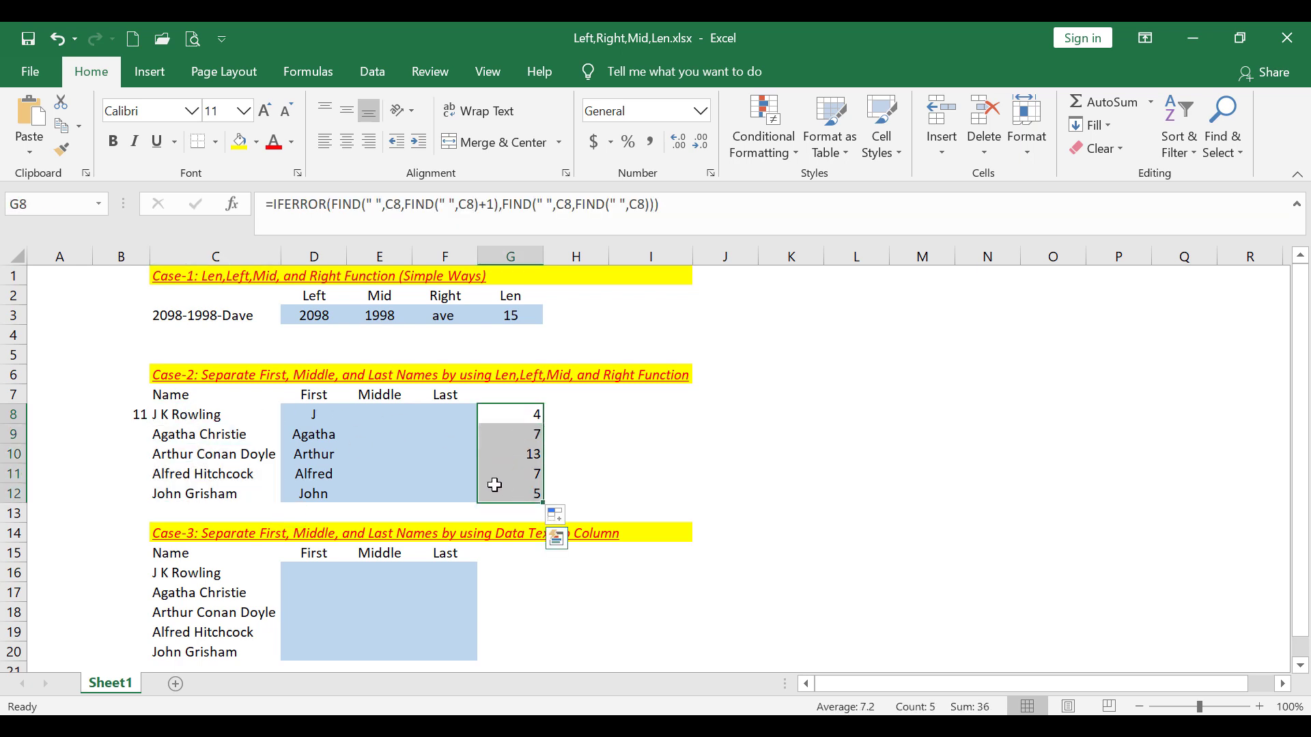
{"action": "left_click", "coordinate": [447, 418]}
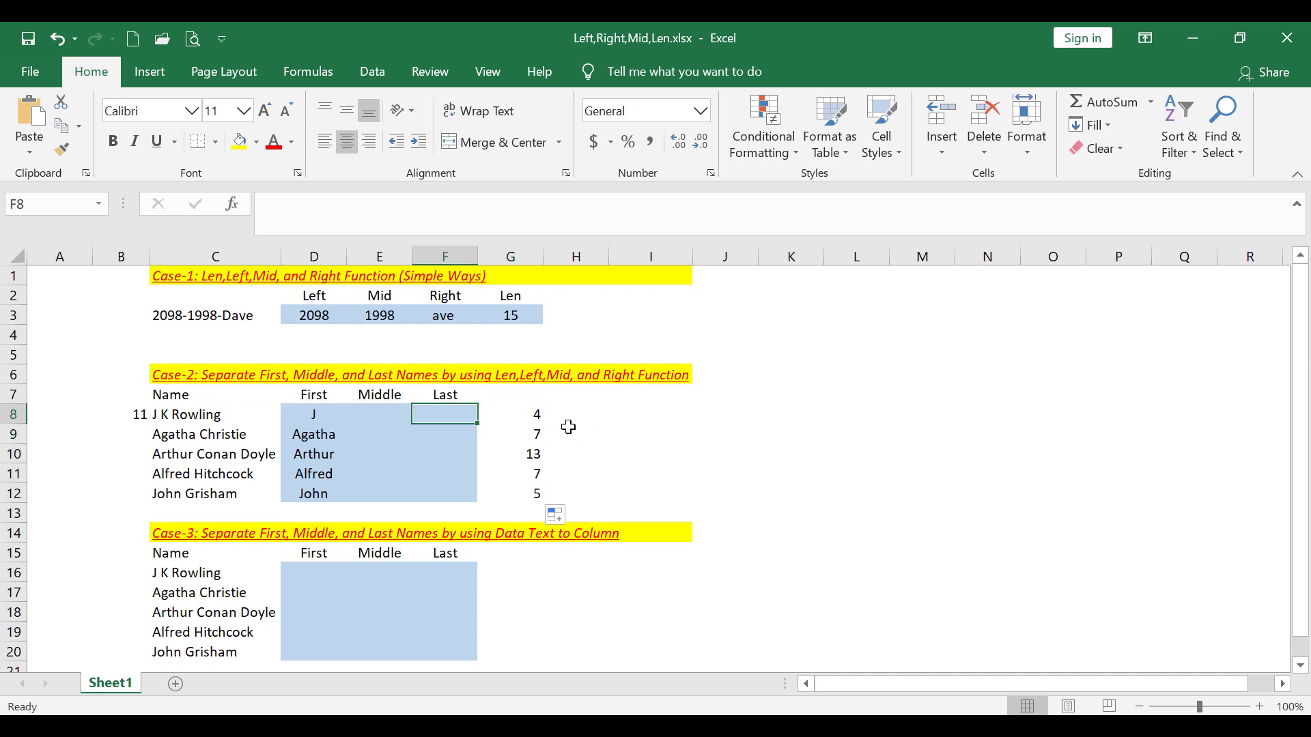
Copy the whole IFERROR expression from the formula in G8, without its equals sign, leaving the cell unchanged
{"action": "left_click", "coordinate": [535, 418]}
{"action": "left_click_drag", "start_coordinate": [681, 205], "coordinate": [280, 208]}
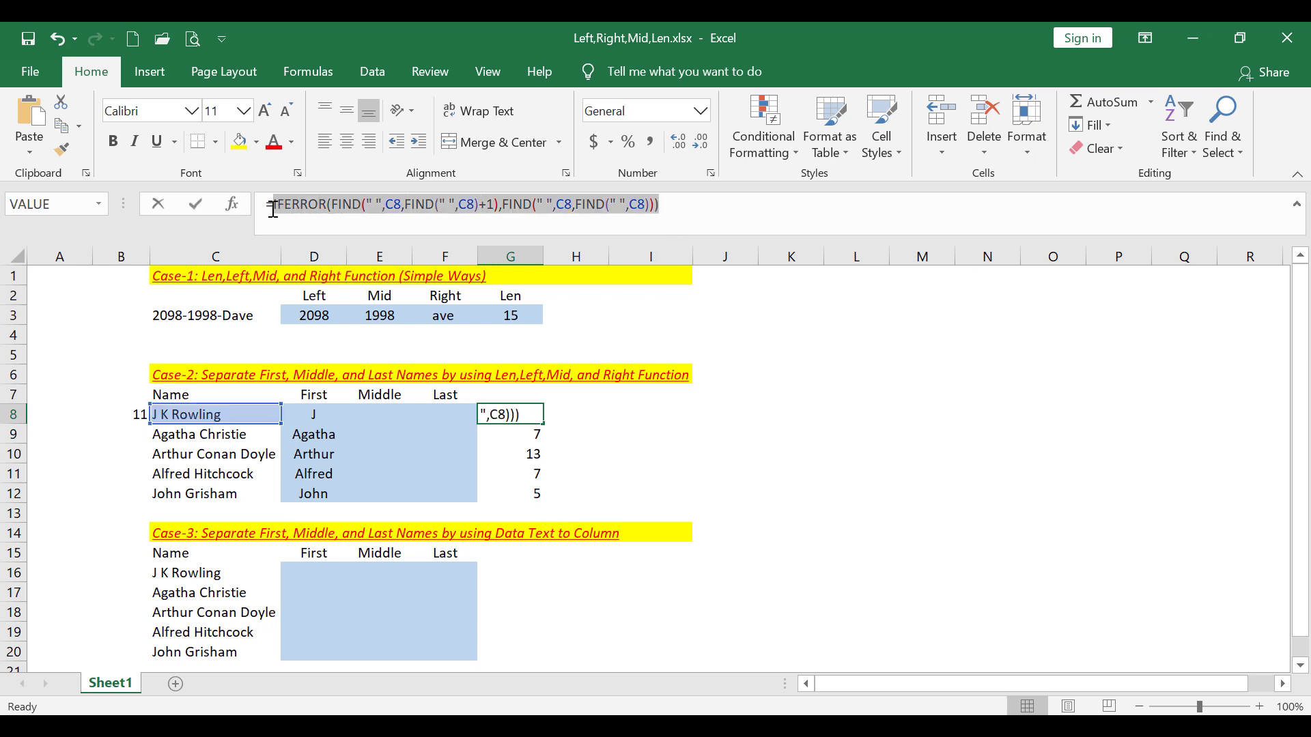
{"action": "right_click", "coordinate": [312, 206]}
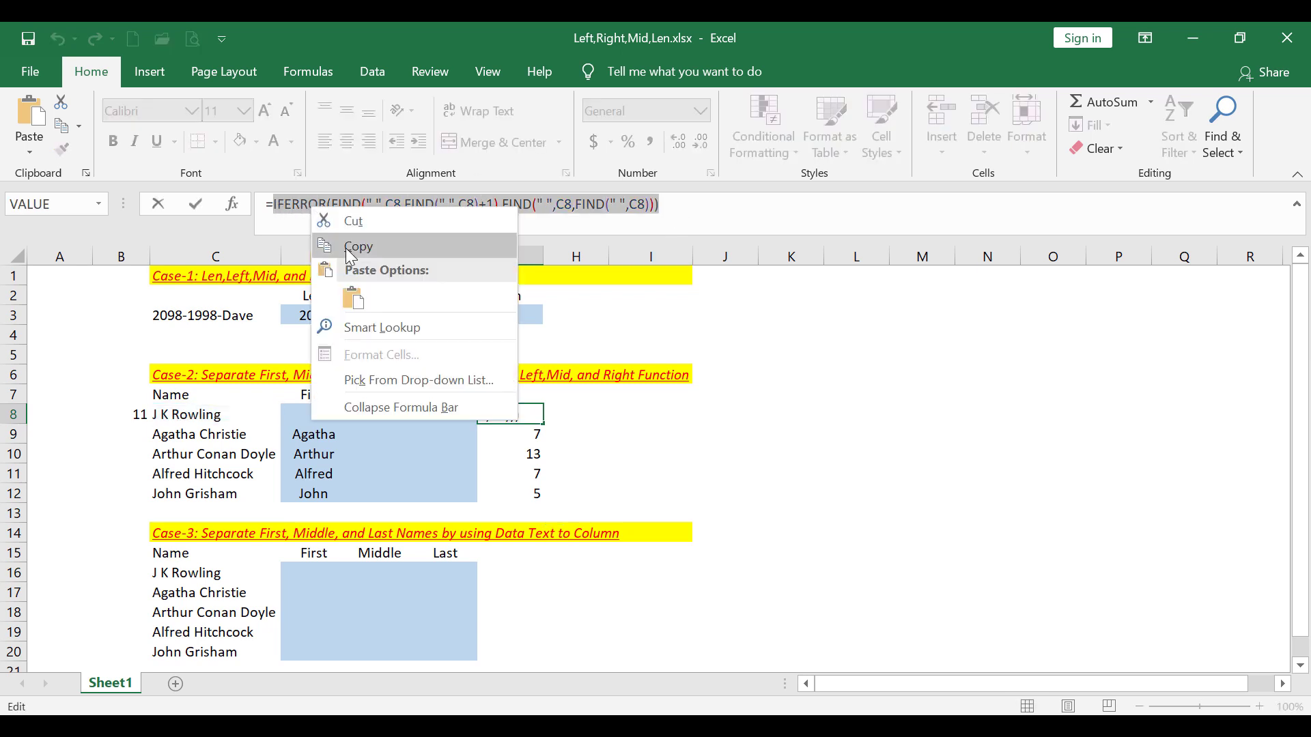
{"action": "left_click", "coordinate": [349, 244]}
{"action": "key", "text": "Escape"}
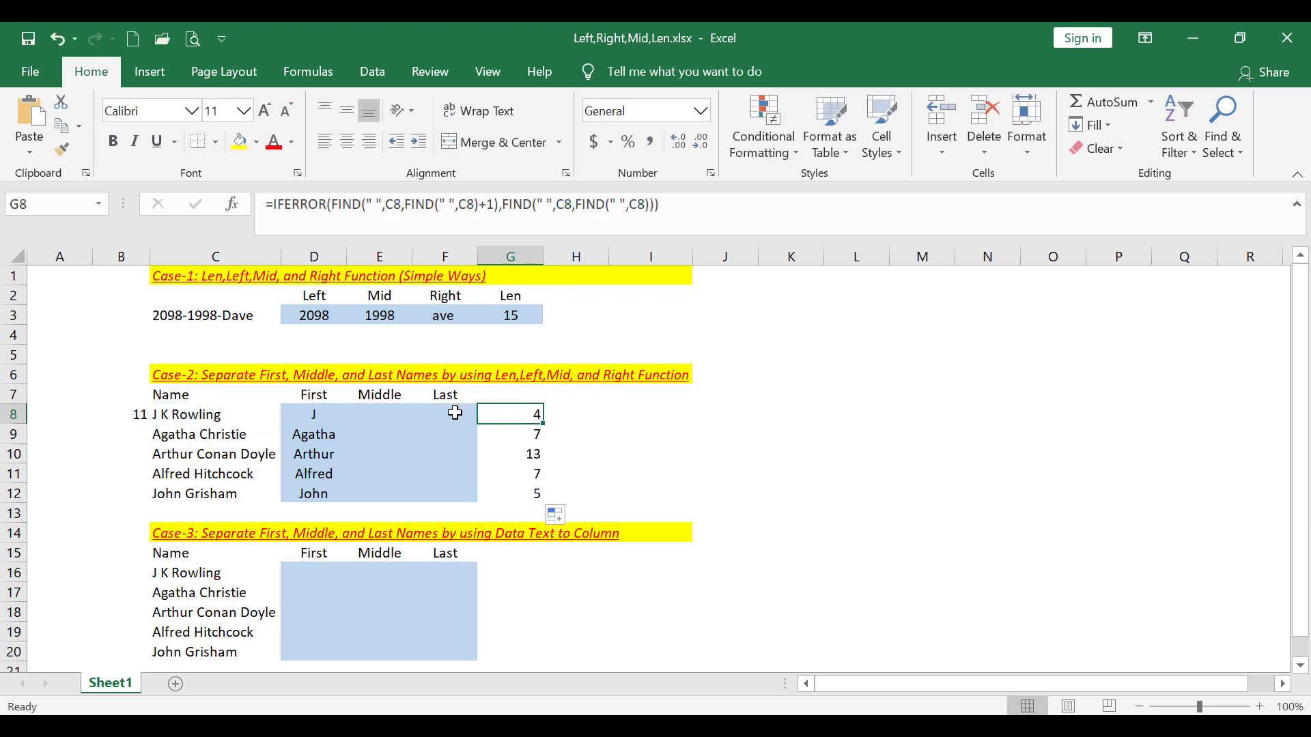
Extract the last name into F8 with =RIGHT(C8,LEN(C8)-IFERROR(FIND(" ",C8,FIND(" ",C8)+1),FIND(" ",C8,FIND(" ",C8)))), reusing the copied expression
{"action": "left_click", "coordinate": [455, 413]}
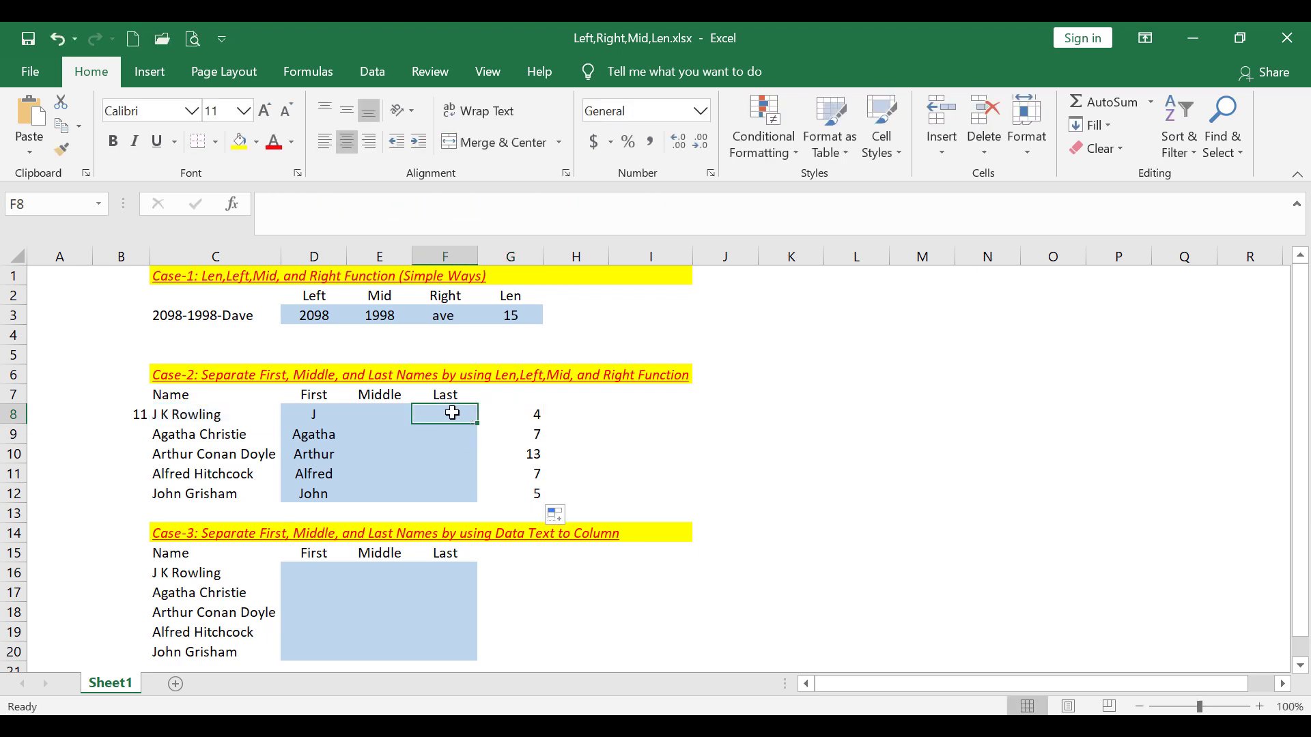
{"action": "type", "text": "=ri"}
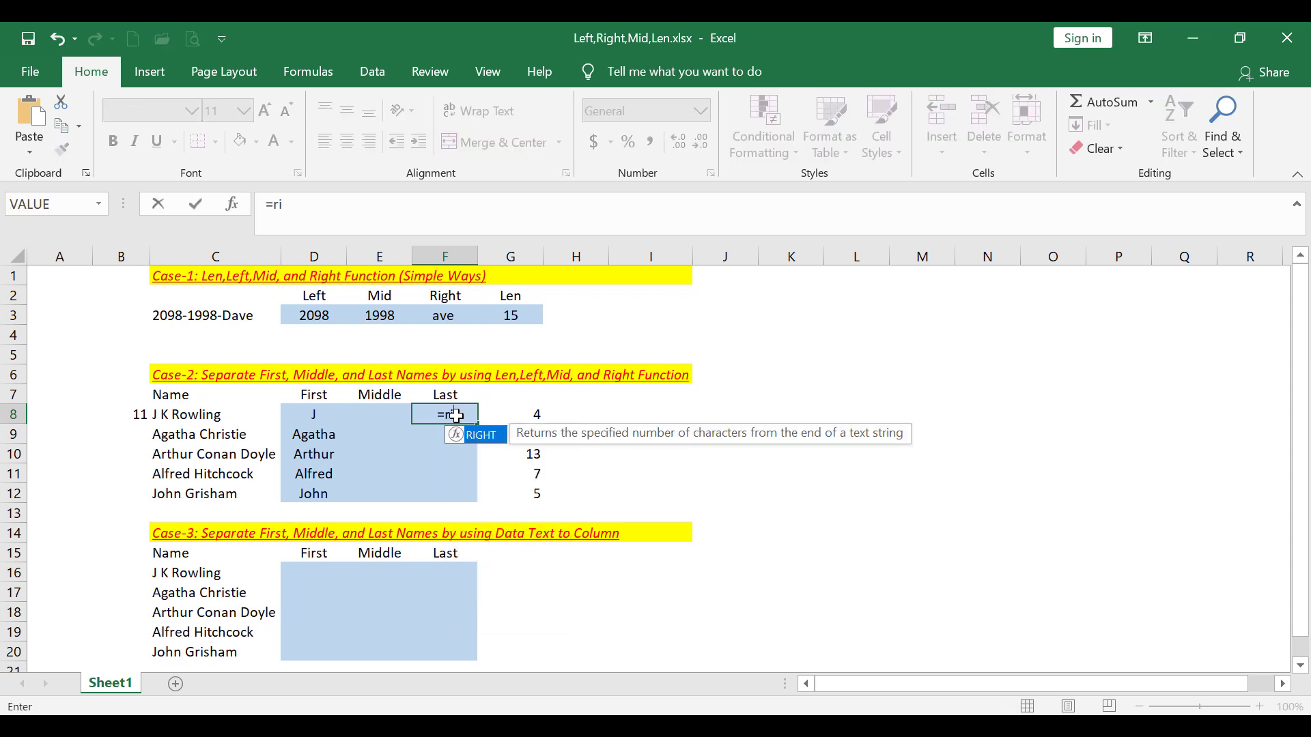
{"action": "key", "text": "Tab"}
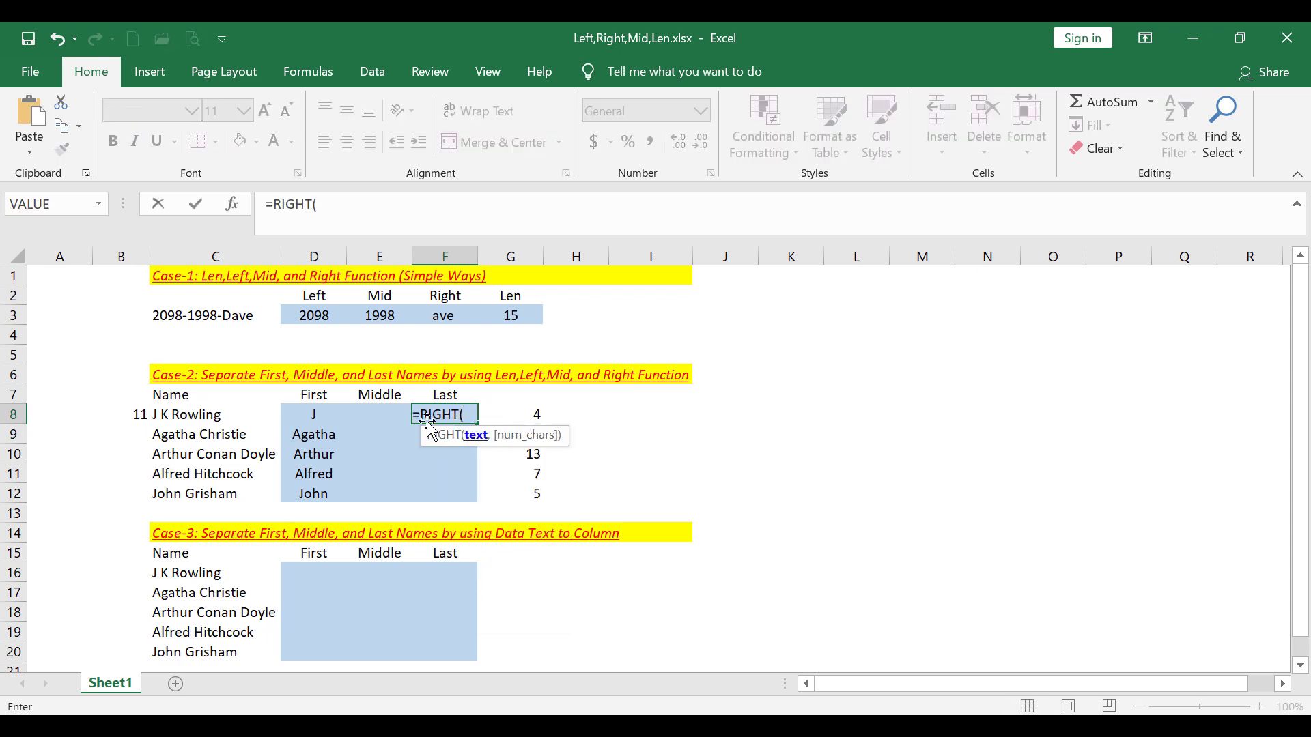
{"action": "left_click", "coordinate": [208, 416]}
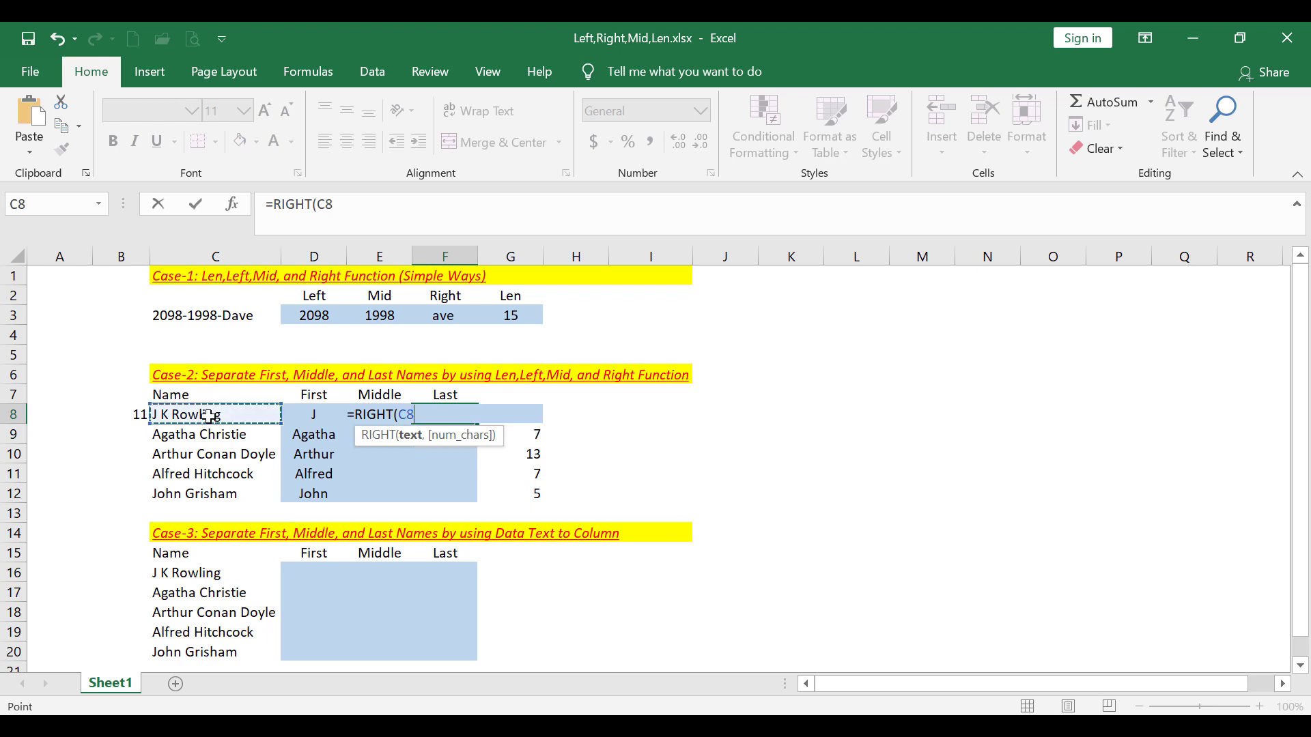
{"action": "type", "text": ","}
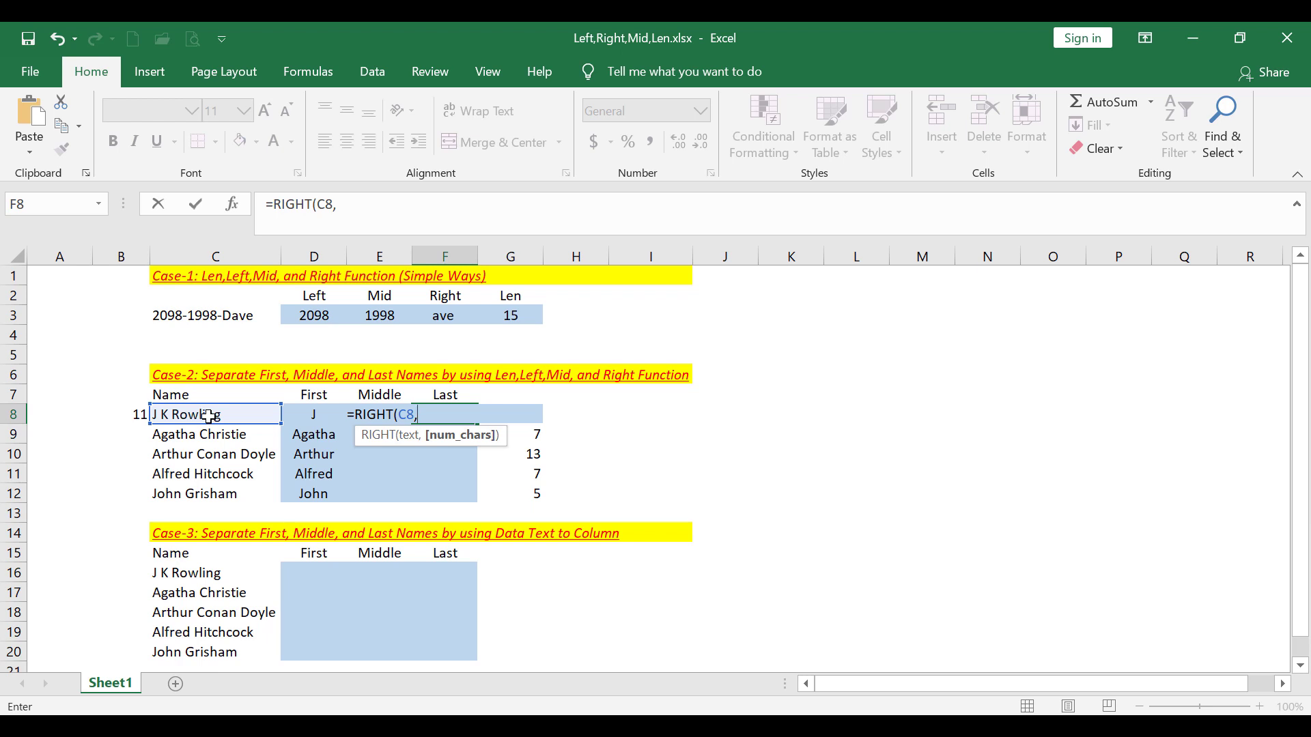
{"action": "type", "text": "len"}
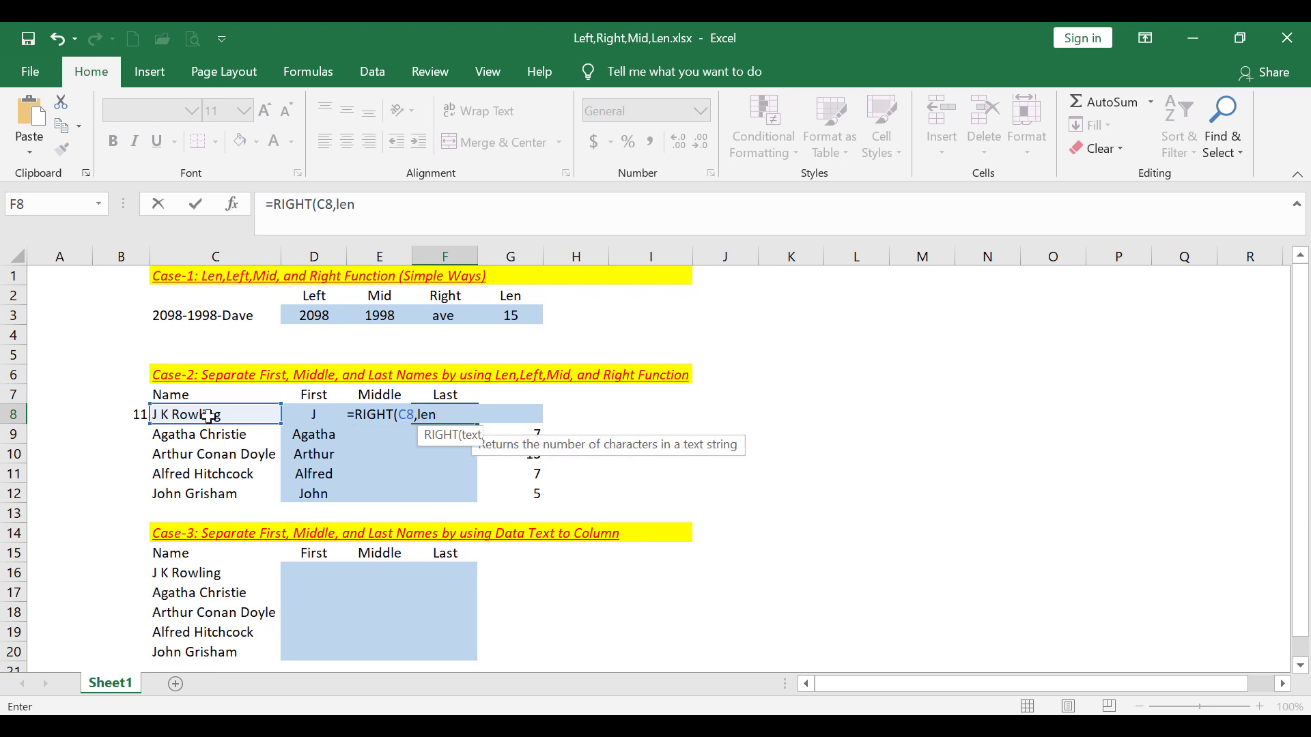
{"action": "type", "text": "(c8)-"}
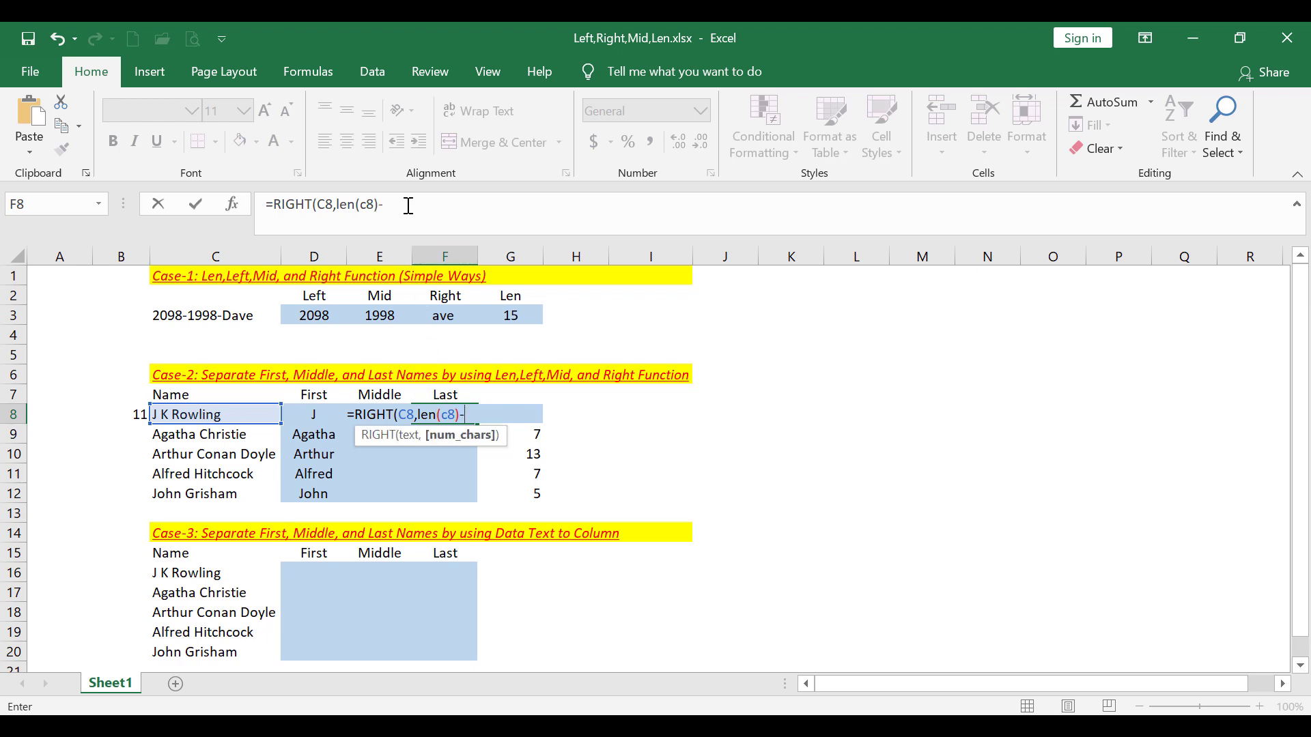
{"action": "right_click", "coordinate": [480, 415]}
{"action": "left_click", "coordinate": [523, 506]}
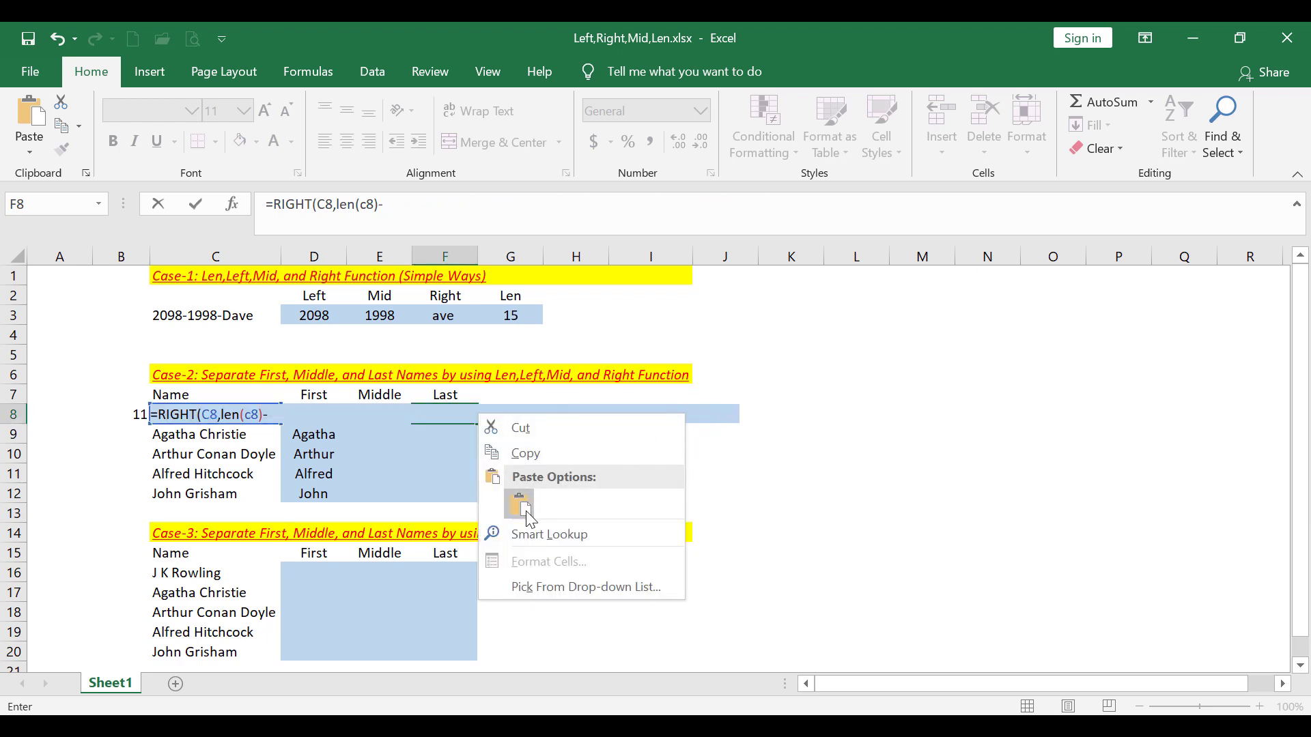
{"action": "left_click", "coordinate": [523, 506]}
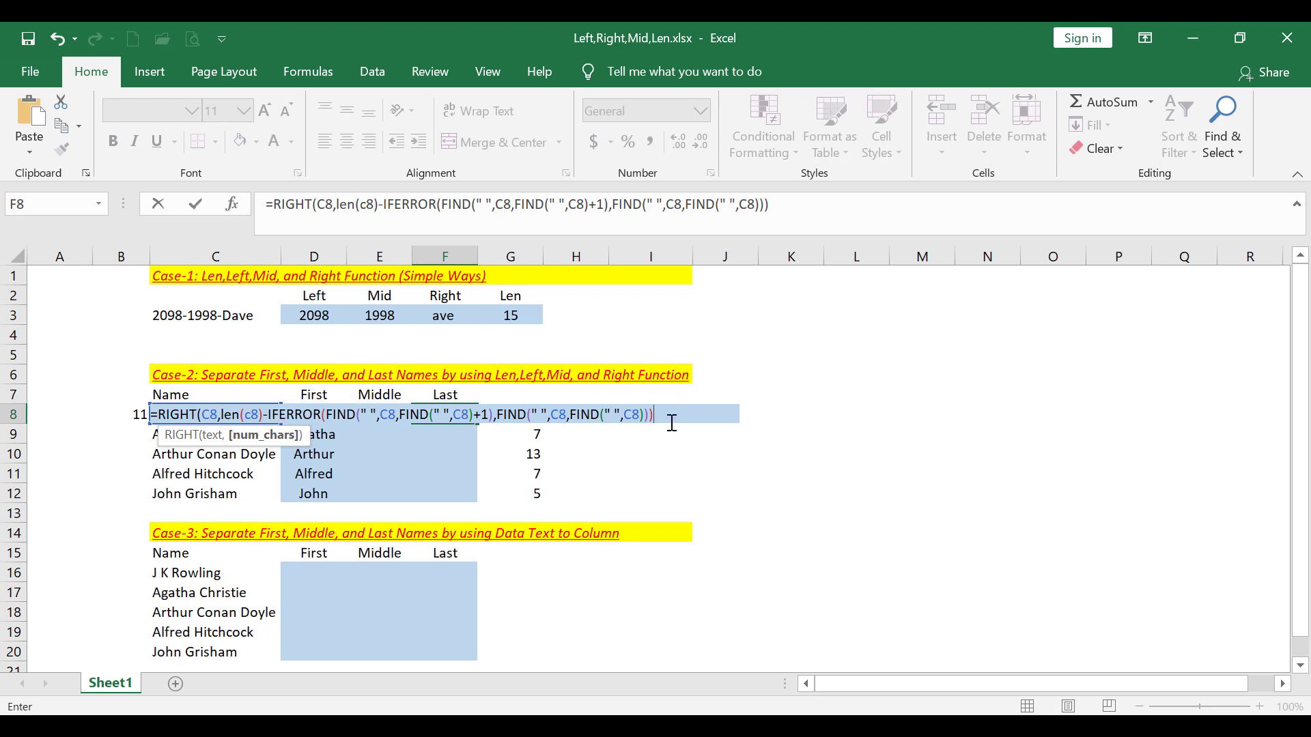
{"action": "key", "text": "Return"}
{"action": "key", "text": "Return"}
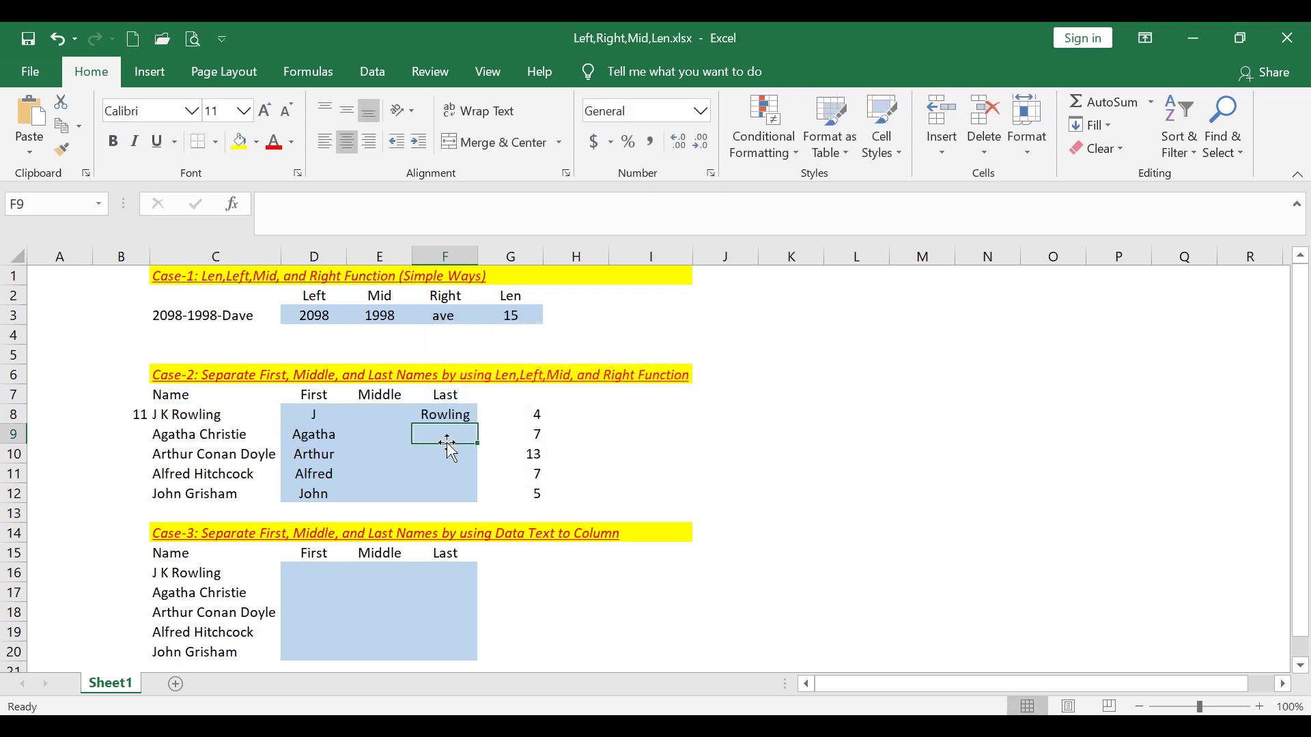
Examine the last-name formula in F8 against the name length in B8 and the space position in G8
{"action": "left_click", "coordinate": [453, 417]}
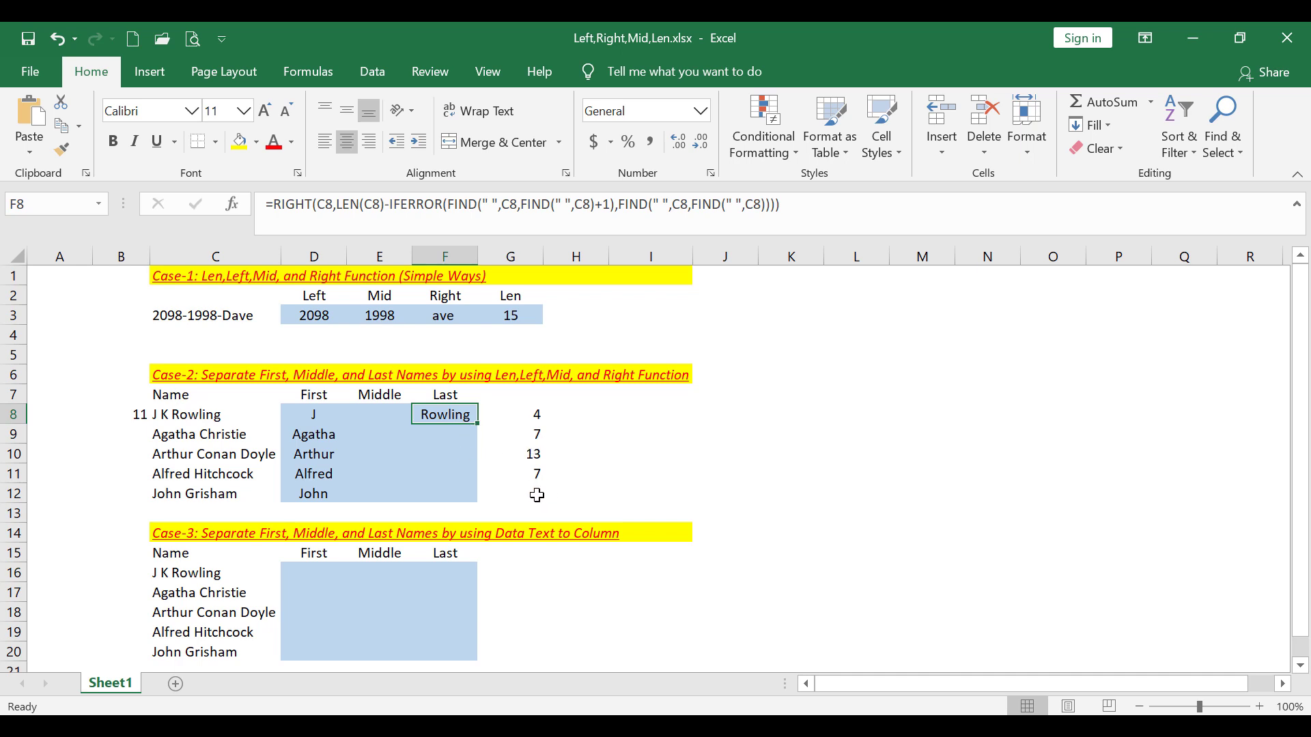
{"action": "left_click", "coordinate": [127, 420]}
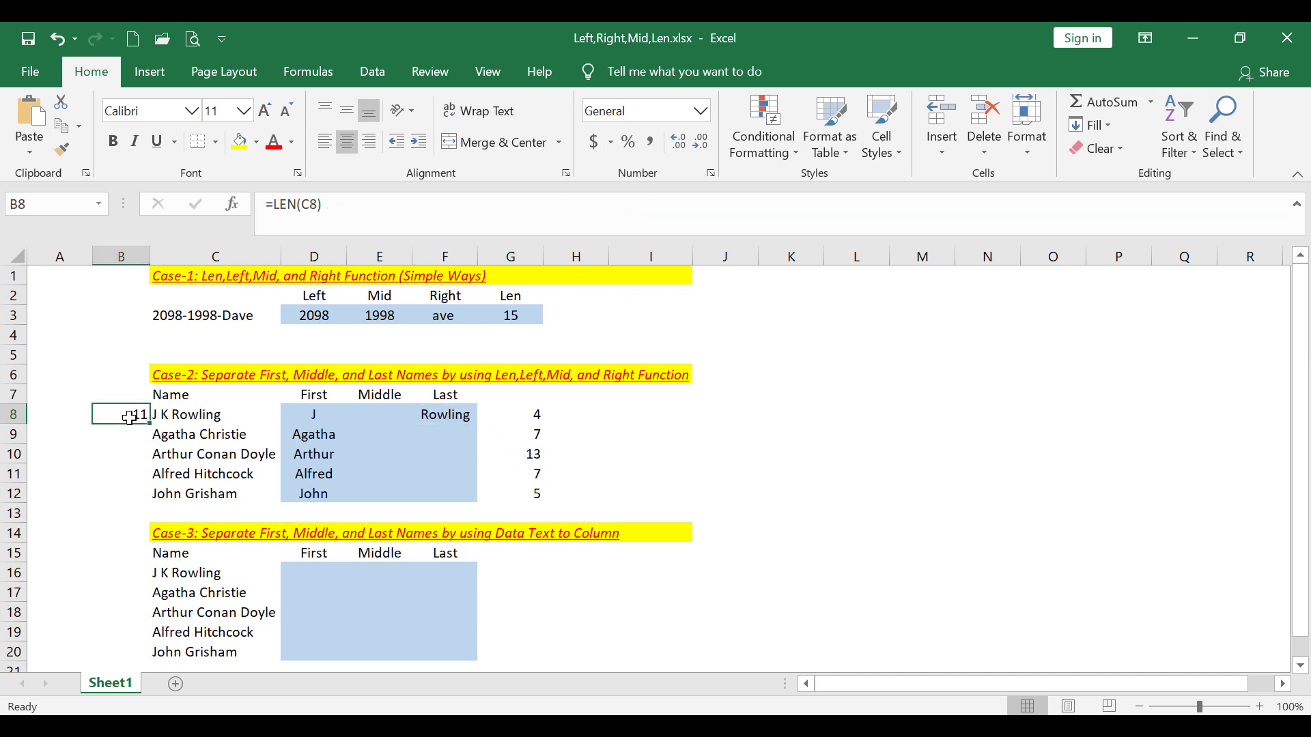
{"action": "left_click", "coordinate": [526, 414]}
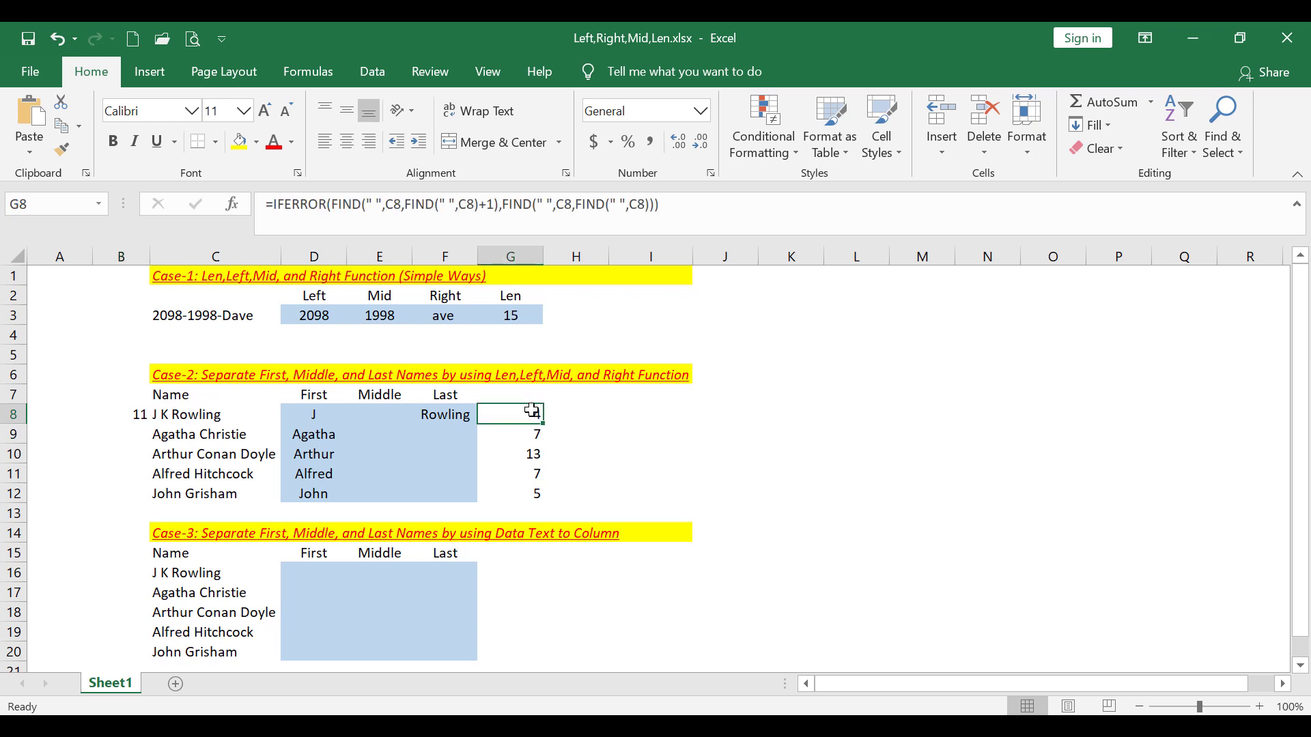
{"action": "left_click", "coordinate": [132, 413]}
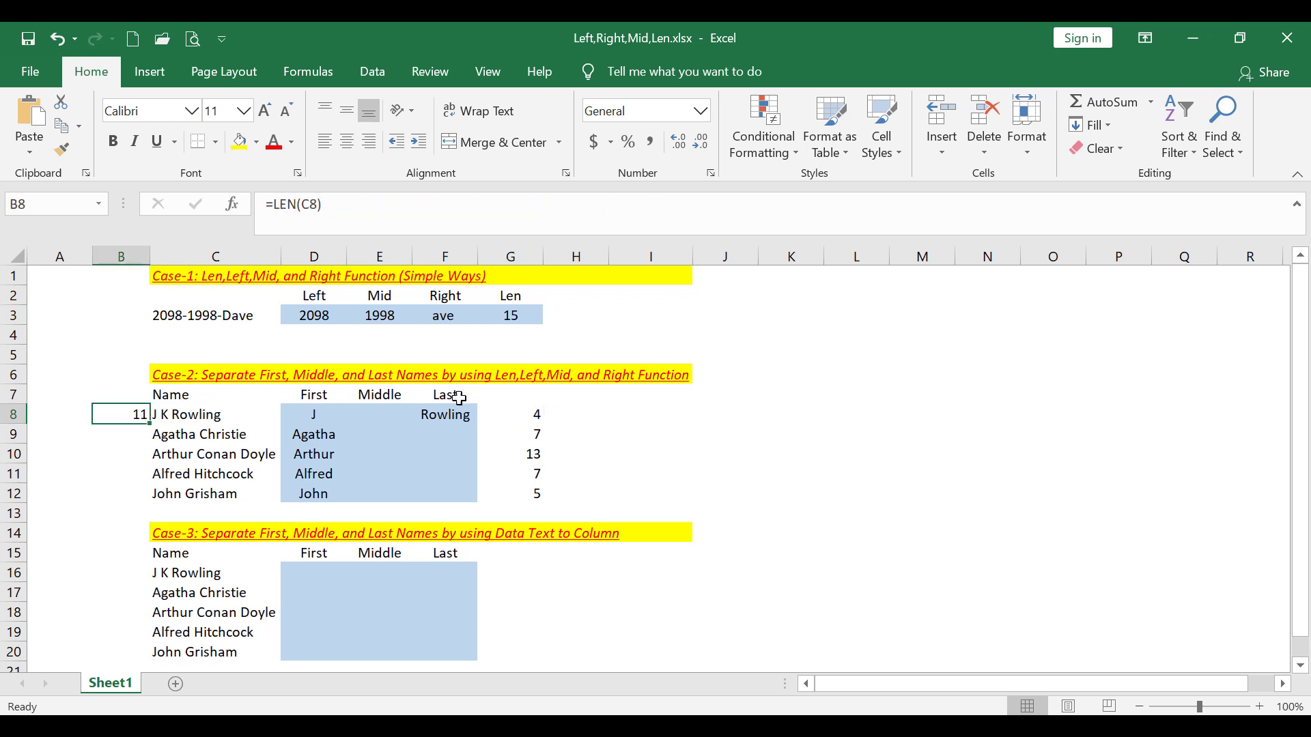
Check the name in C8 and its last-name part against the space position in G8, and fill the last-name formula from F8 down to F12
{"action": "left_click", "coordinate": [509, 409]}
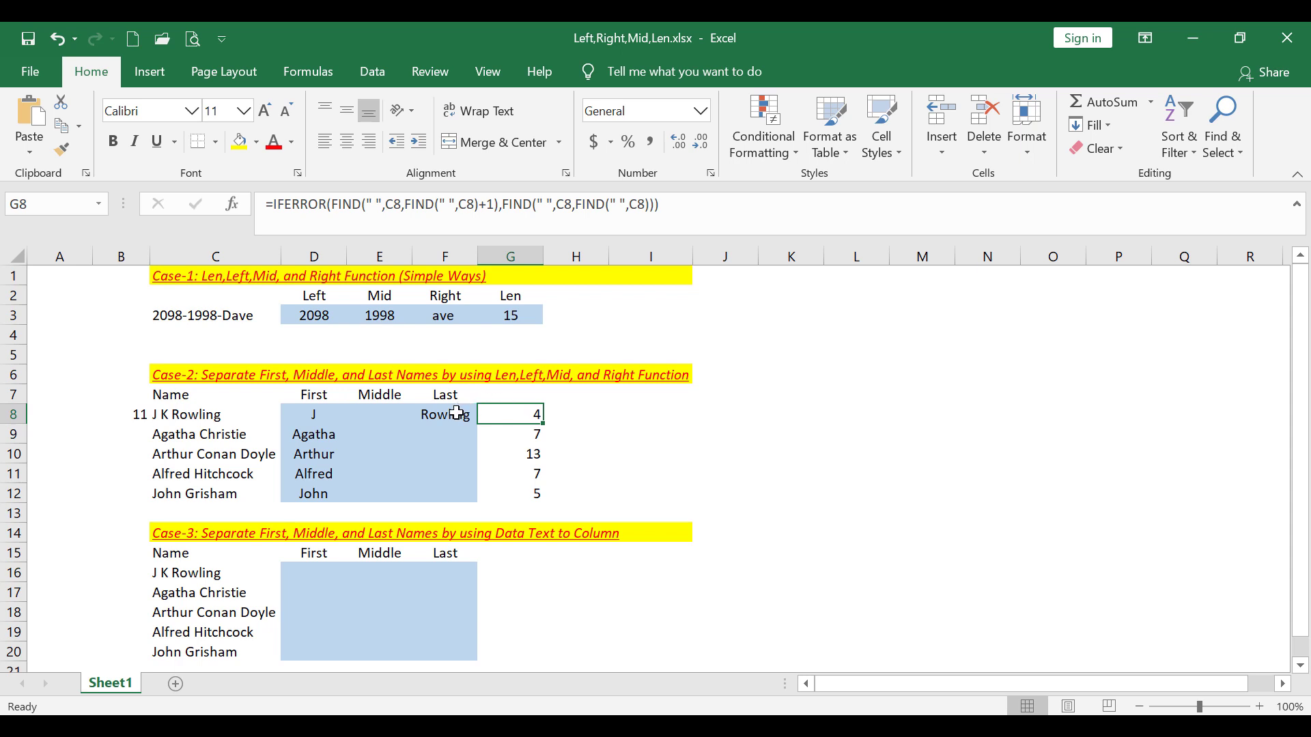
{"action": "left_click", "coordinate": [198, 416]}
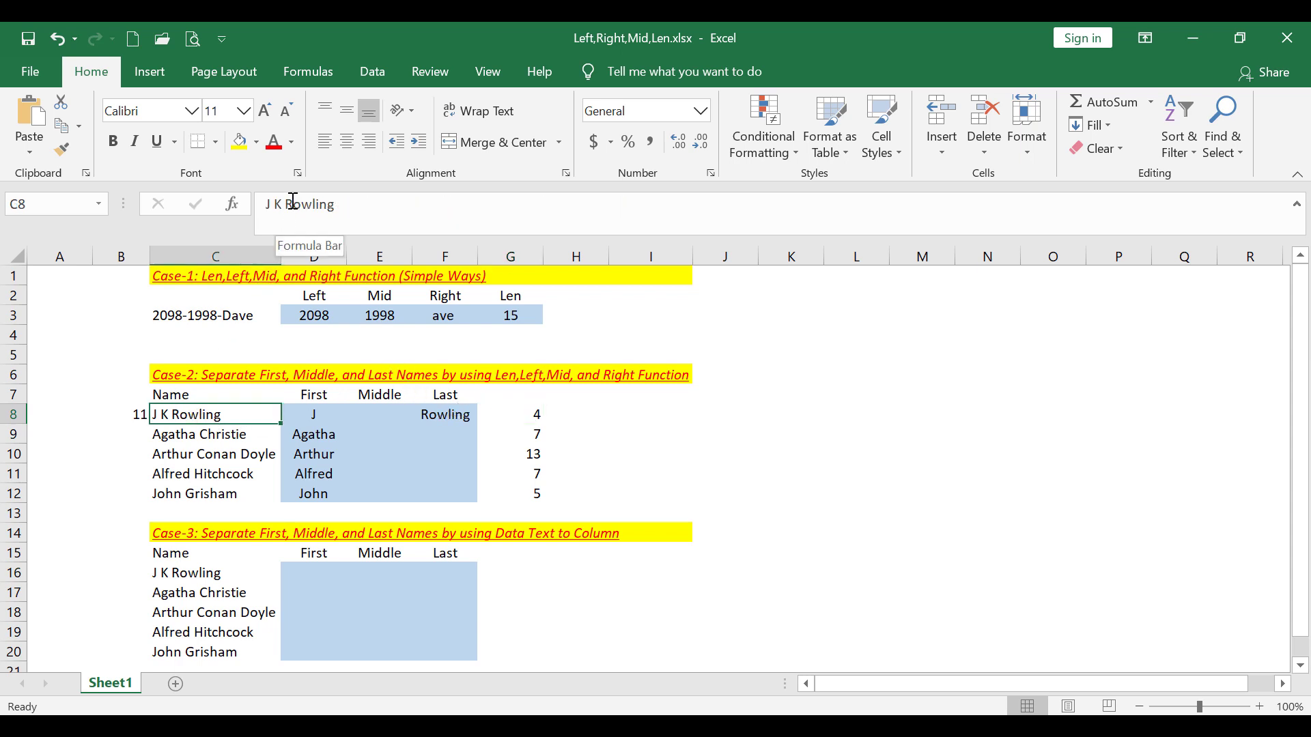
{"action": "left_click_drag", "start_coordinate": [287, 205], "coordinate": [336, 205]}
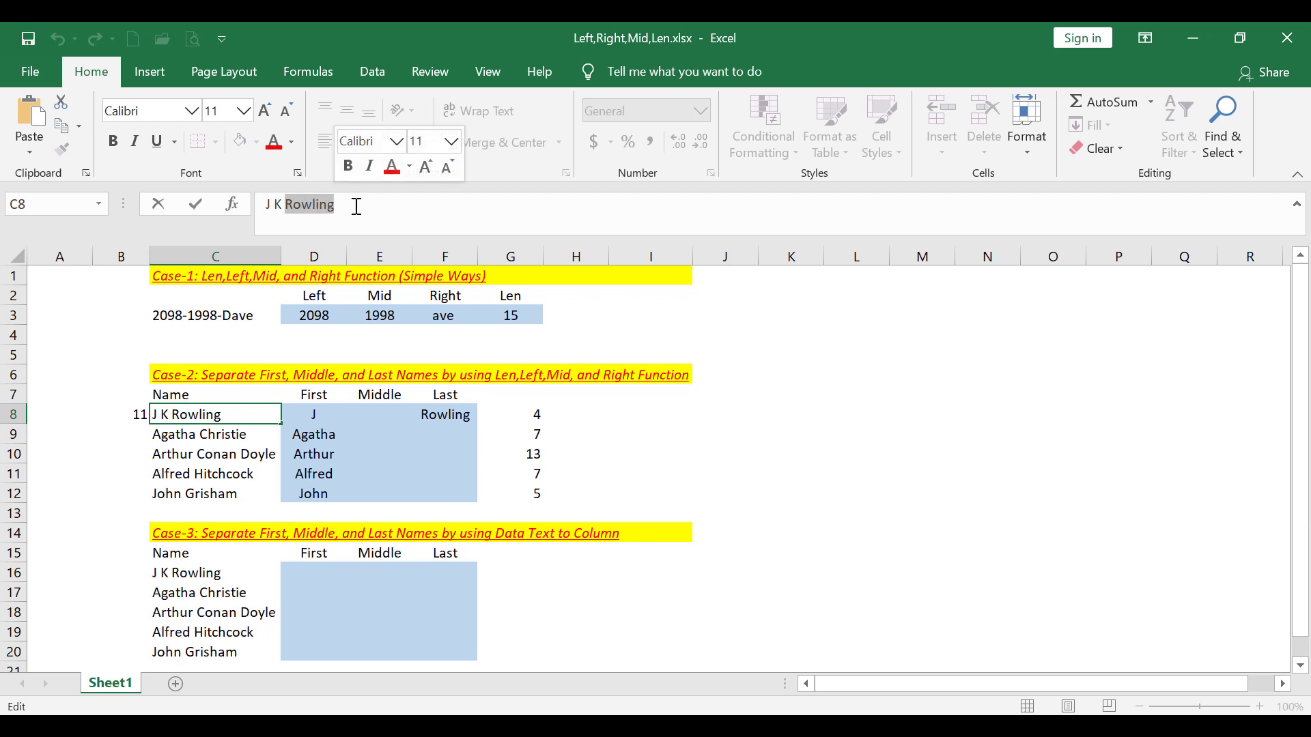
{"action": "key", "text": "Return"}
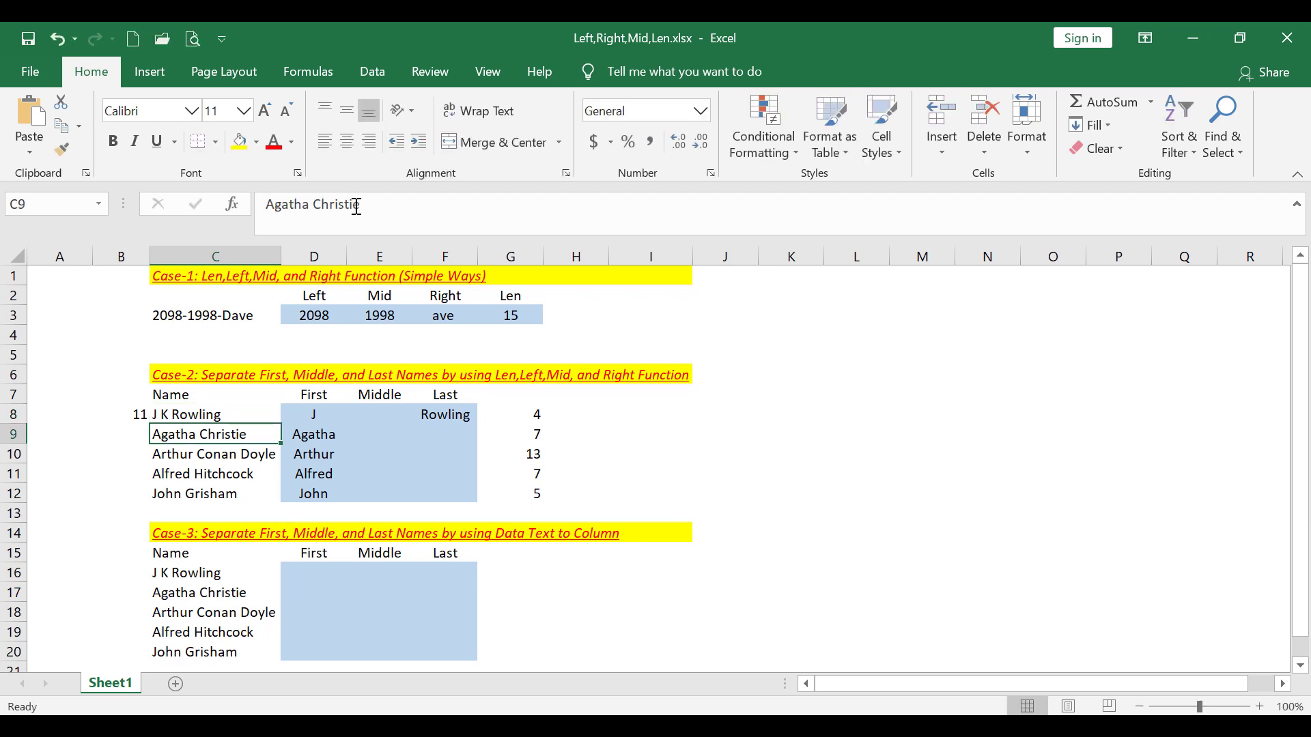
{"action": "left_click", "coordinate": [457, 418]}
{"action": "left_click_drag", "start_coordinate": [477, 424], "coordinate": [466, 498]}
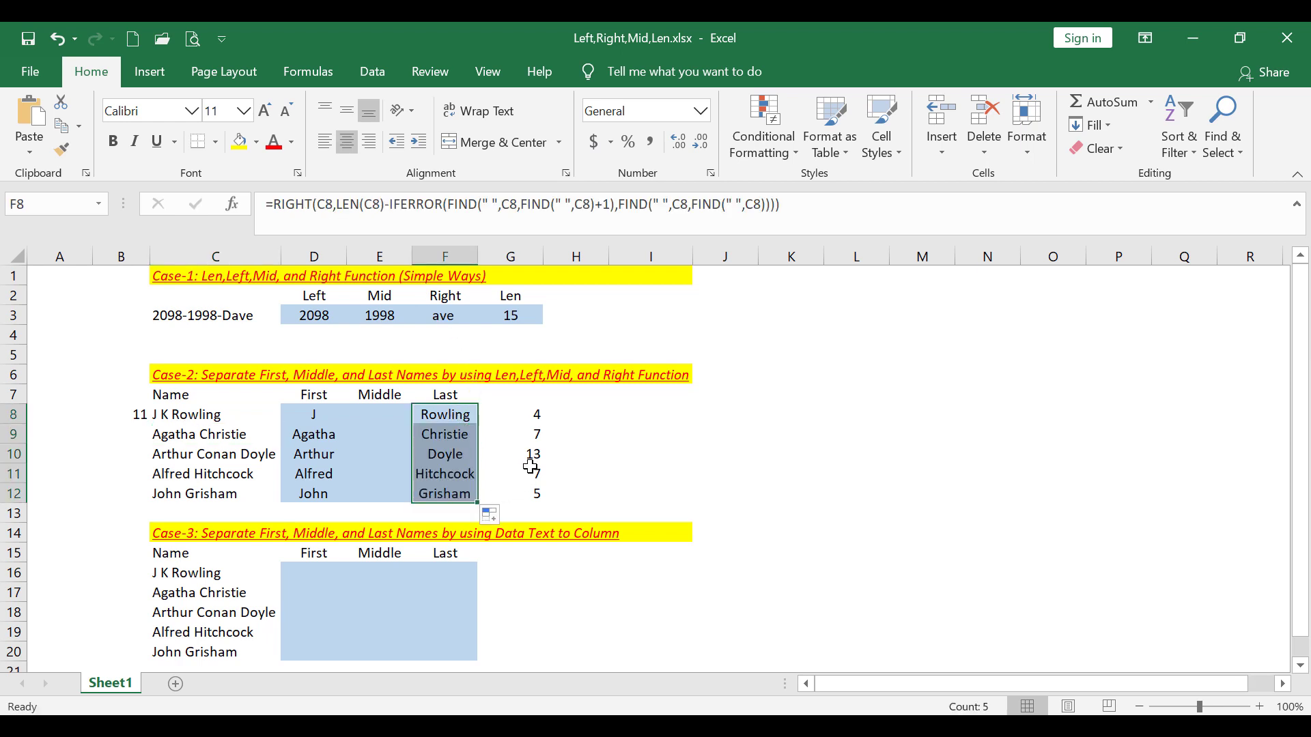
Begin the middle-name formula in E8 as =MID(C8,LEN(D8)+2, covering its text and start position
{"action": "left_click", "coordinate": [381, 412]}
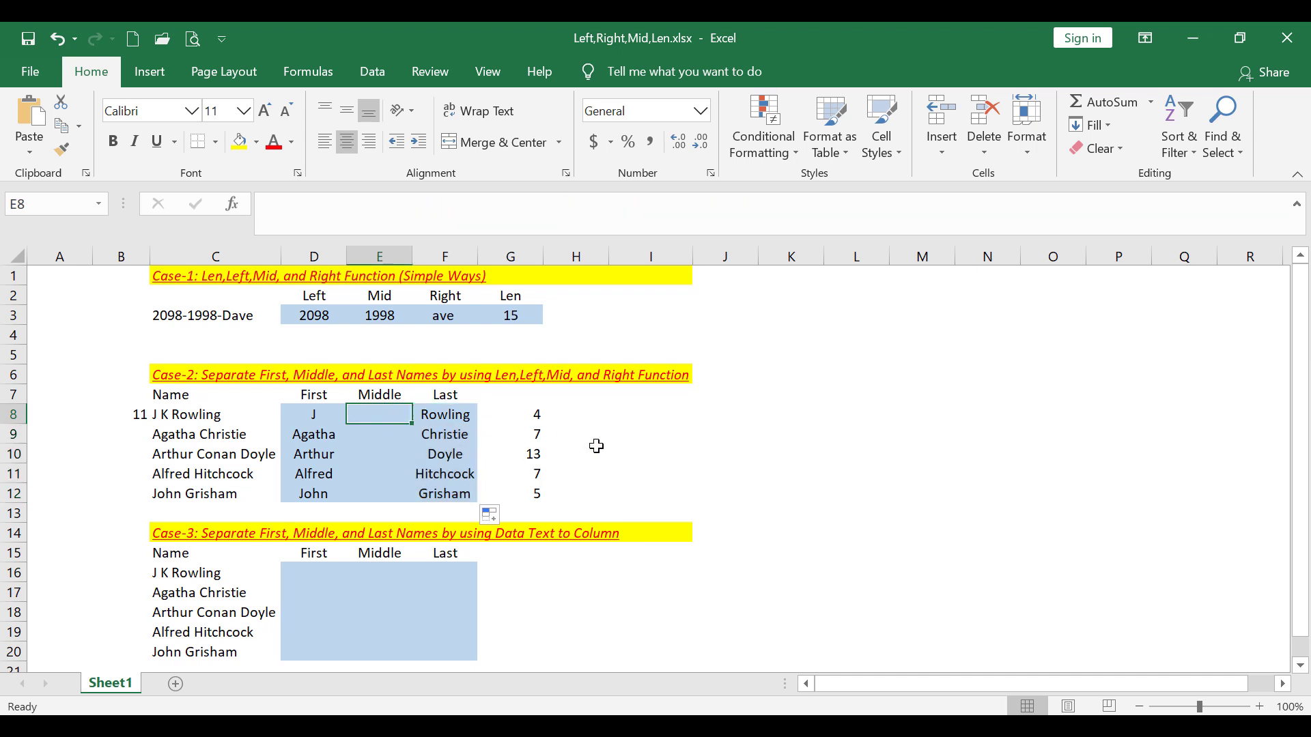
{"action": "type", "text": "="}
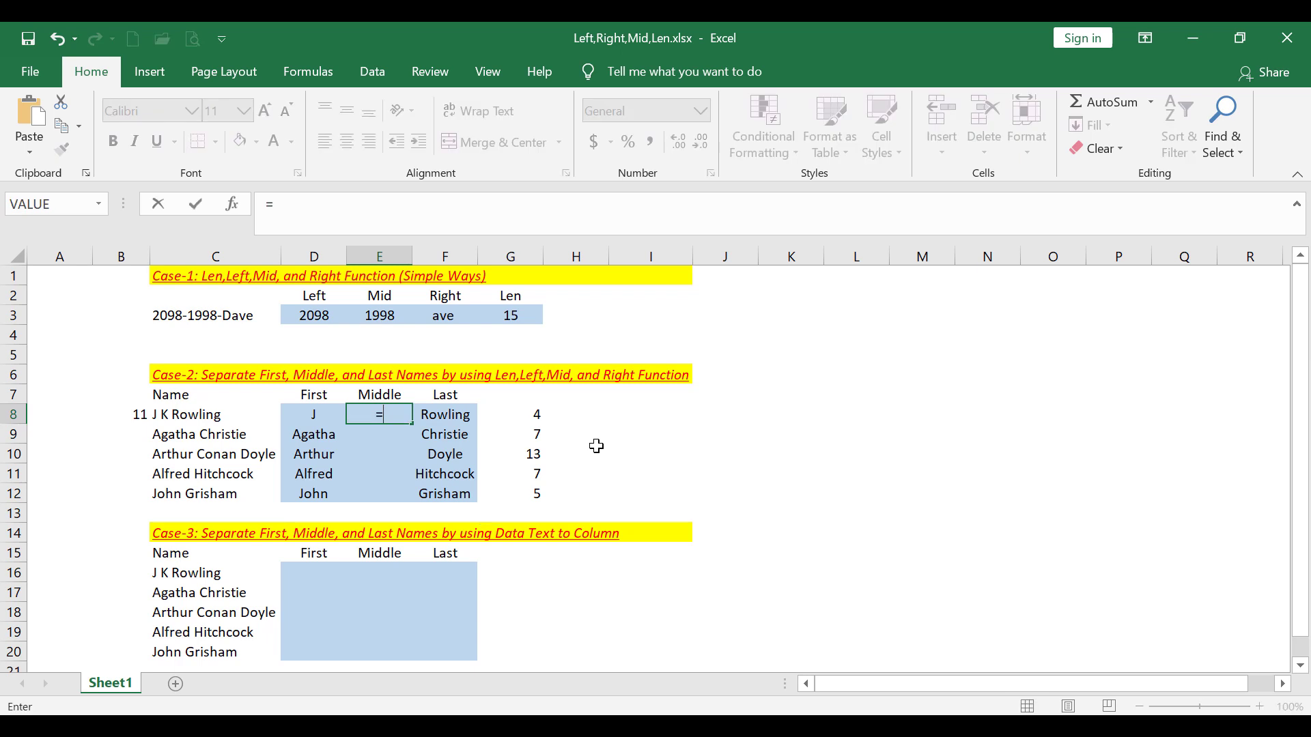
{"action": "type", "text": "mid("}
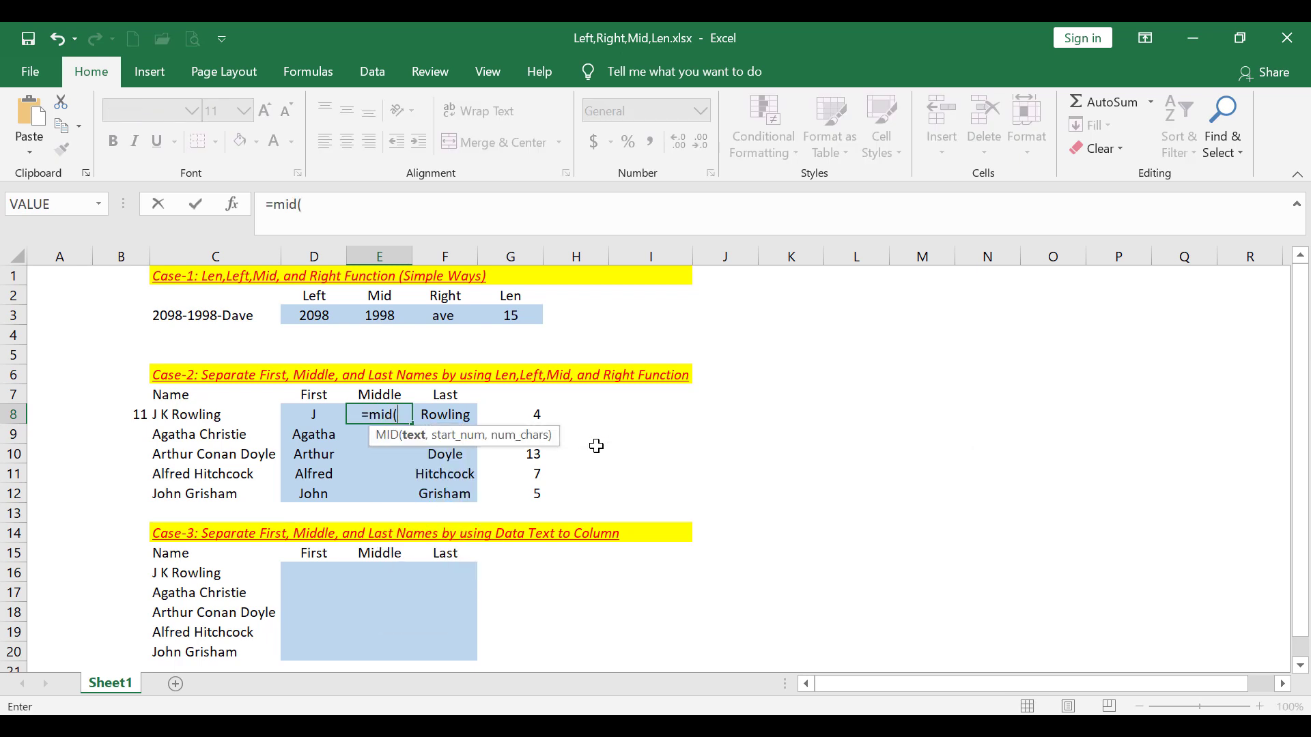
{"action": "type", "text": "c8,"}
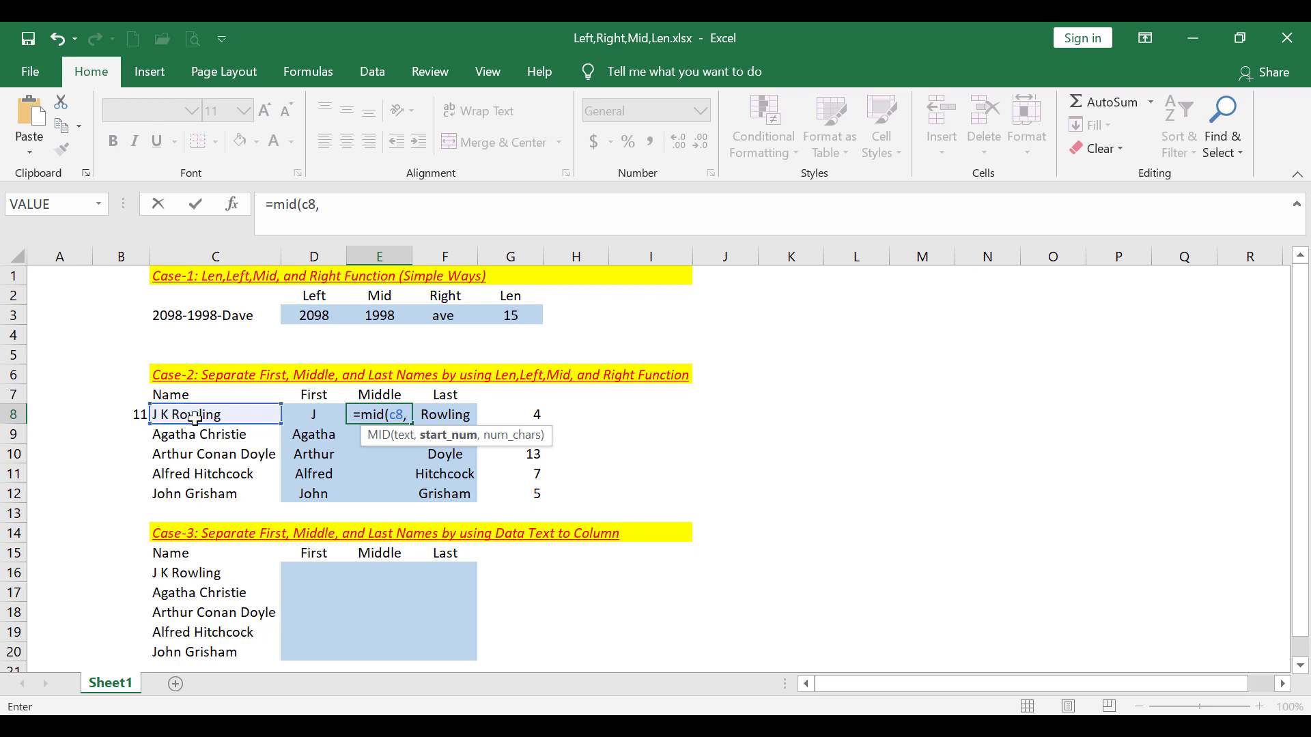
{"action": "type", "text": "len"}
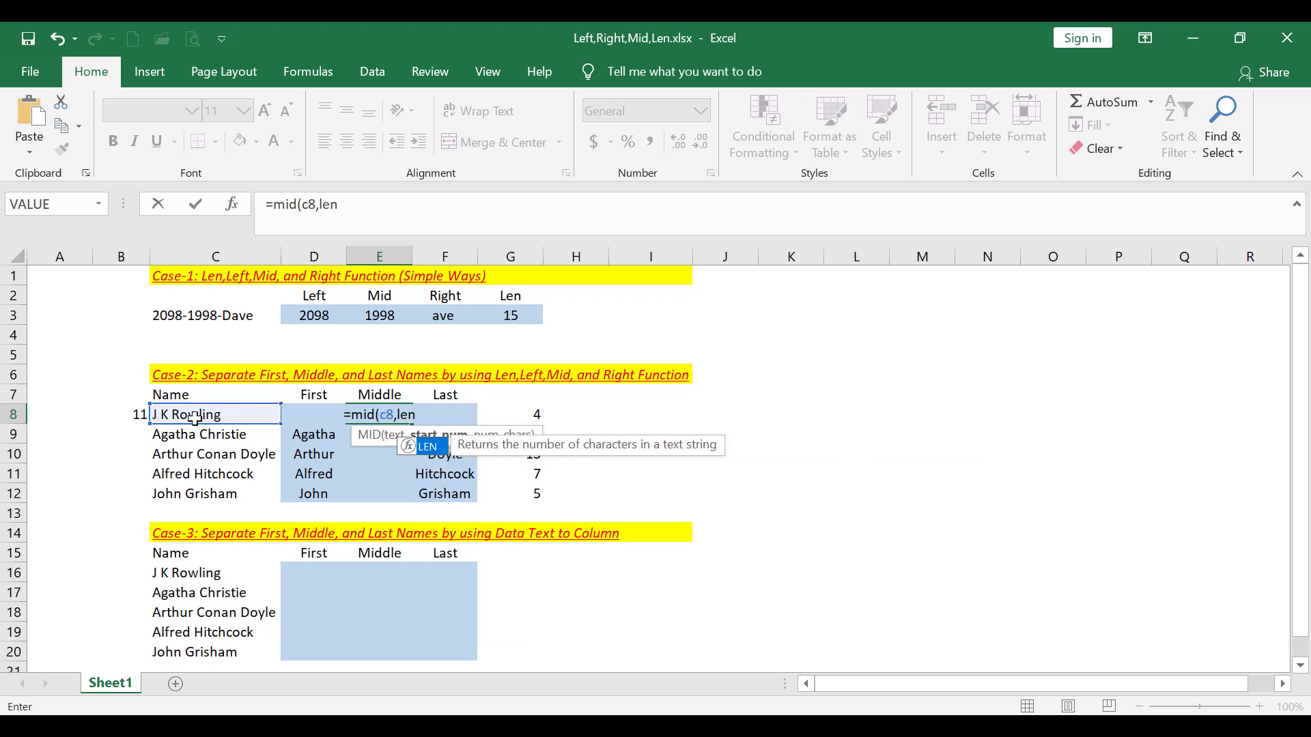
{"action": "type", "text": "(d"}
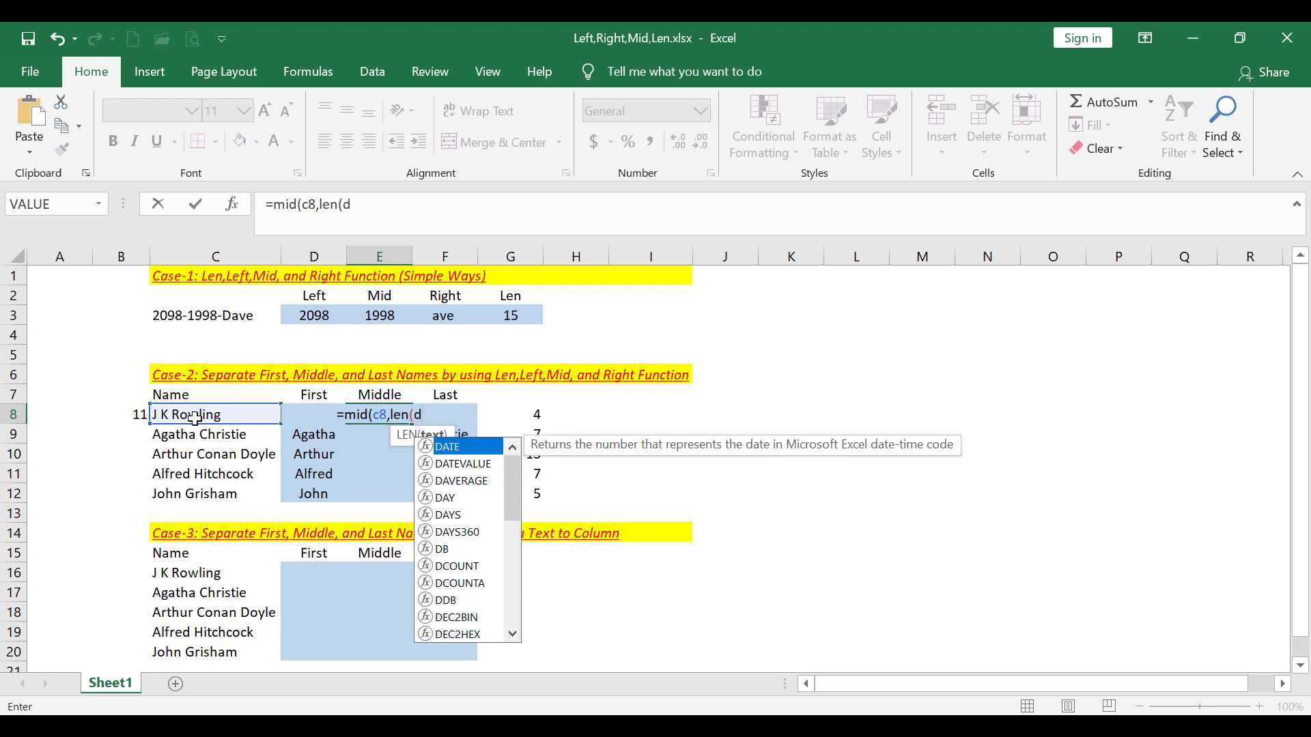
{"action": "type", "text": "8)+2"}
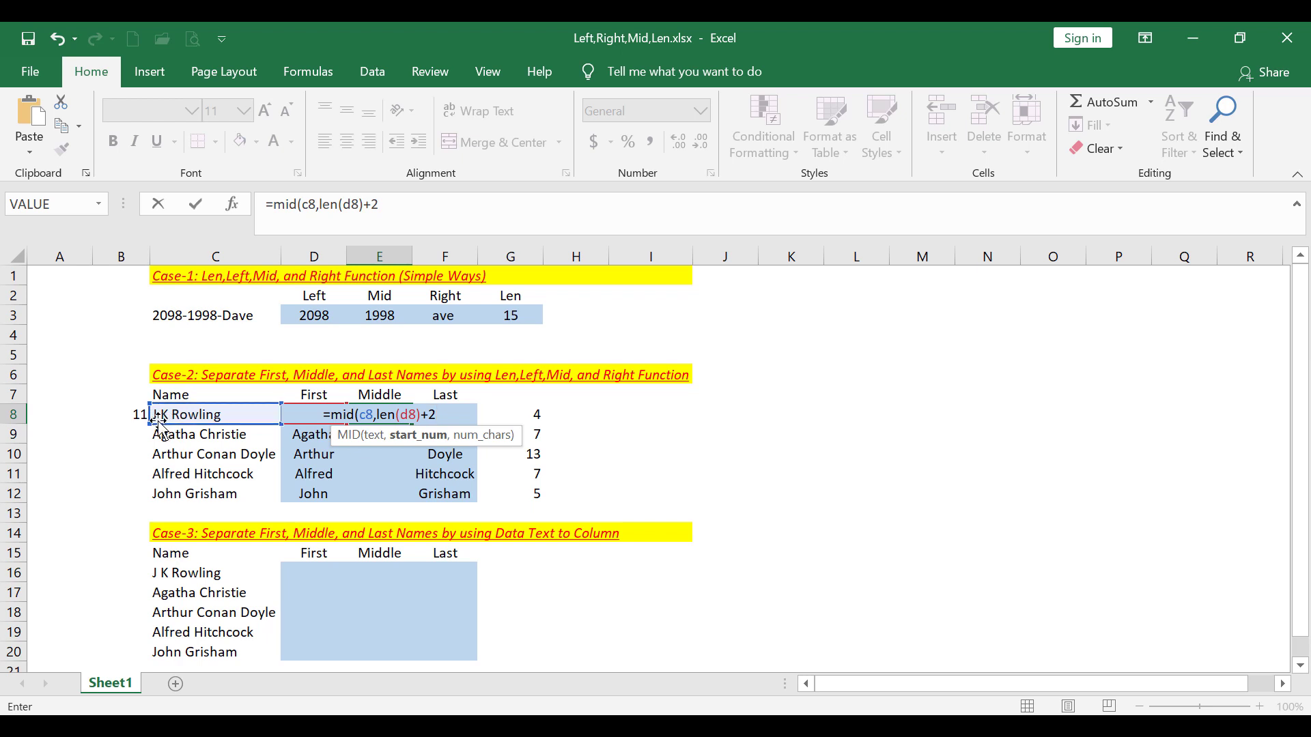
{"action": "type", "text": ","}
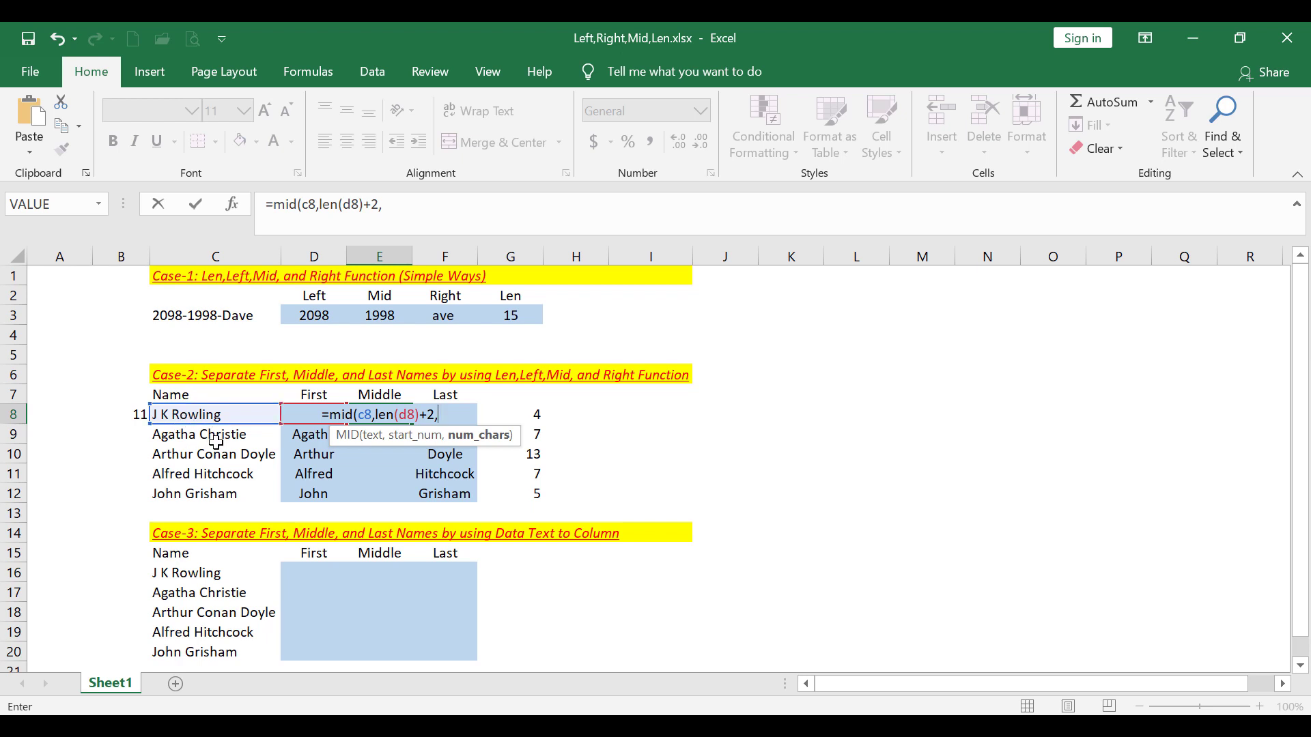
Complete the E8 formula with the character count LEN(C8)-2-LEN(D8&F8) and enter it
{"action": "type", "text": "len"}
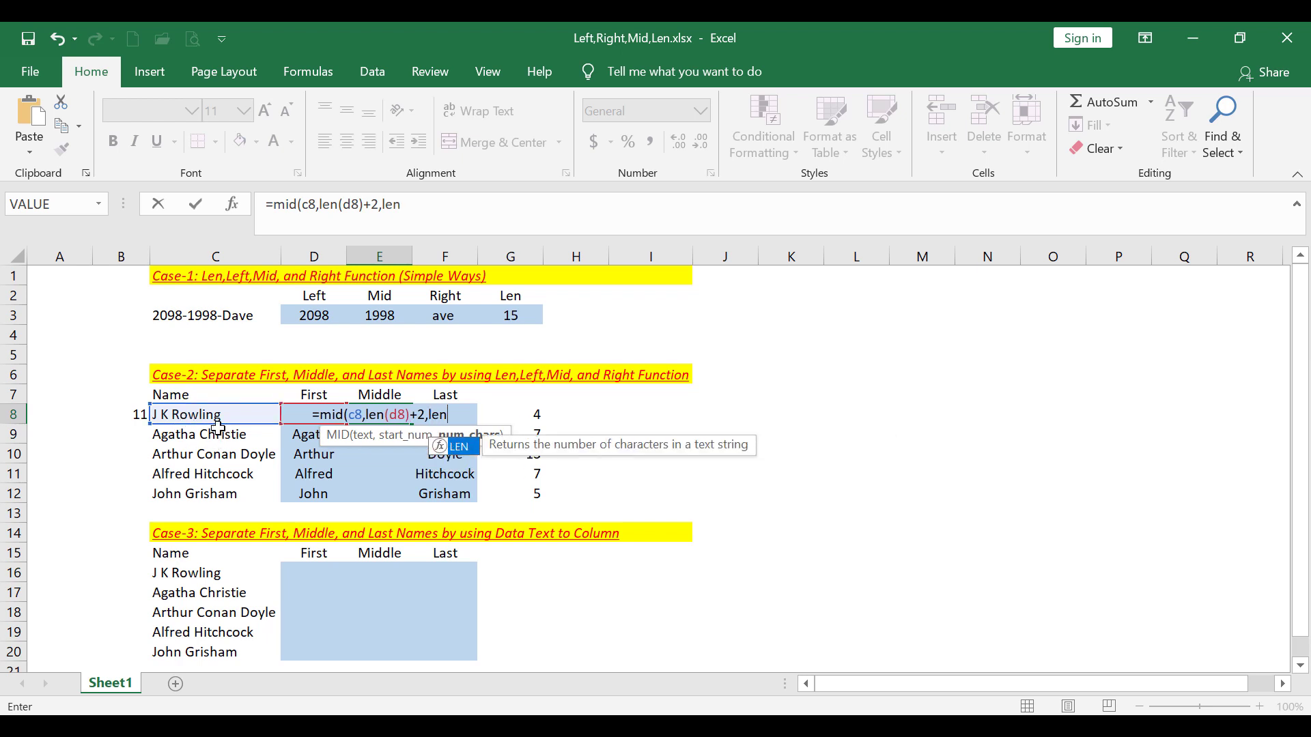
{"action": "type", "text": "(c8"}
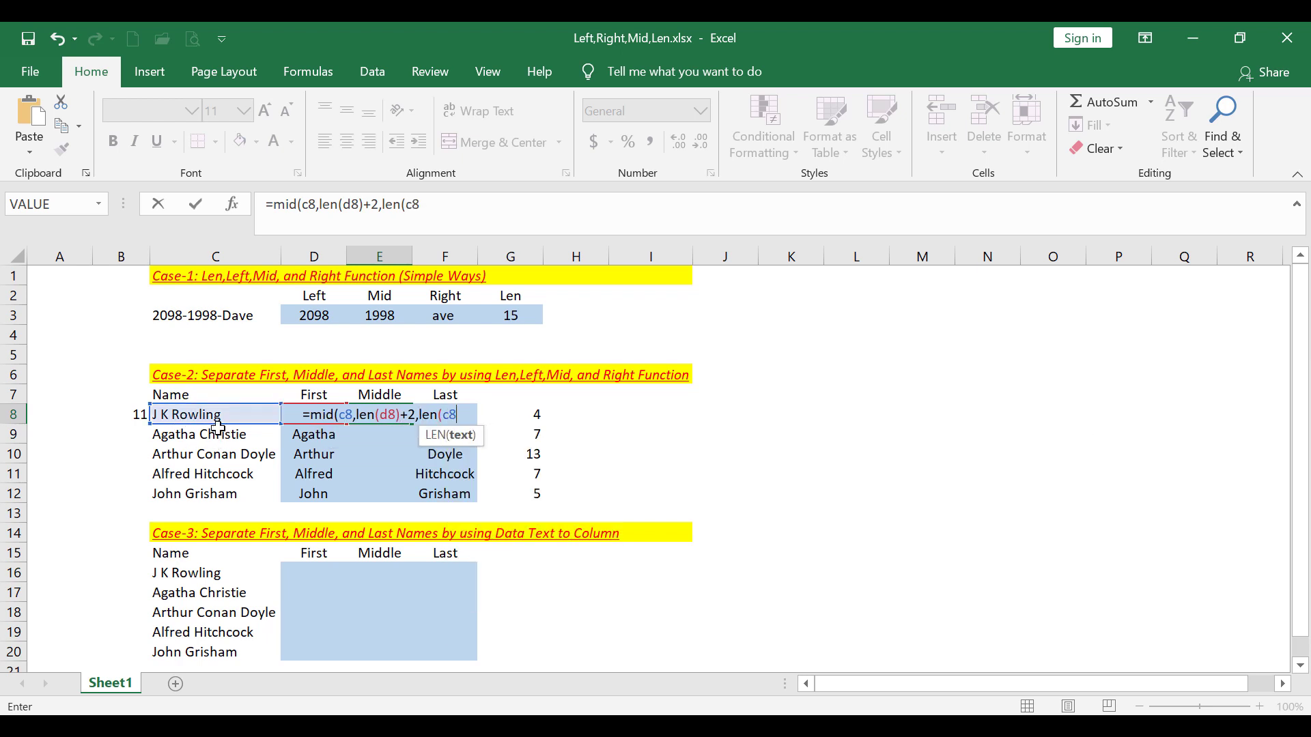
{"action": "type", "text": ")-2"}
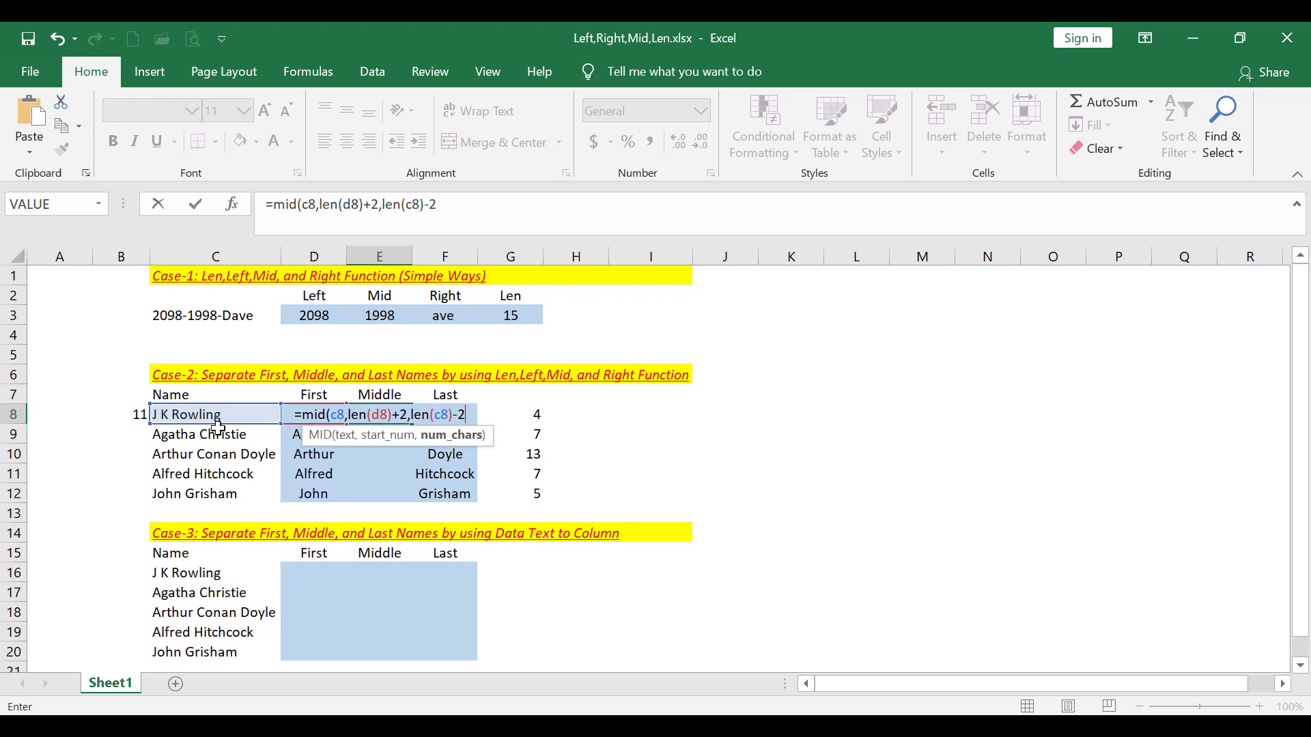
{"action": "type", "text": "-"}
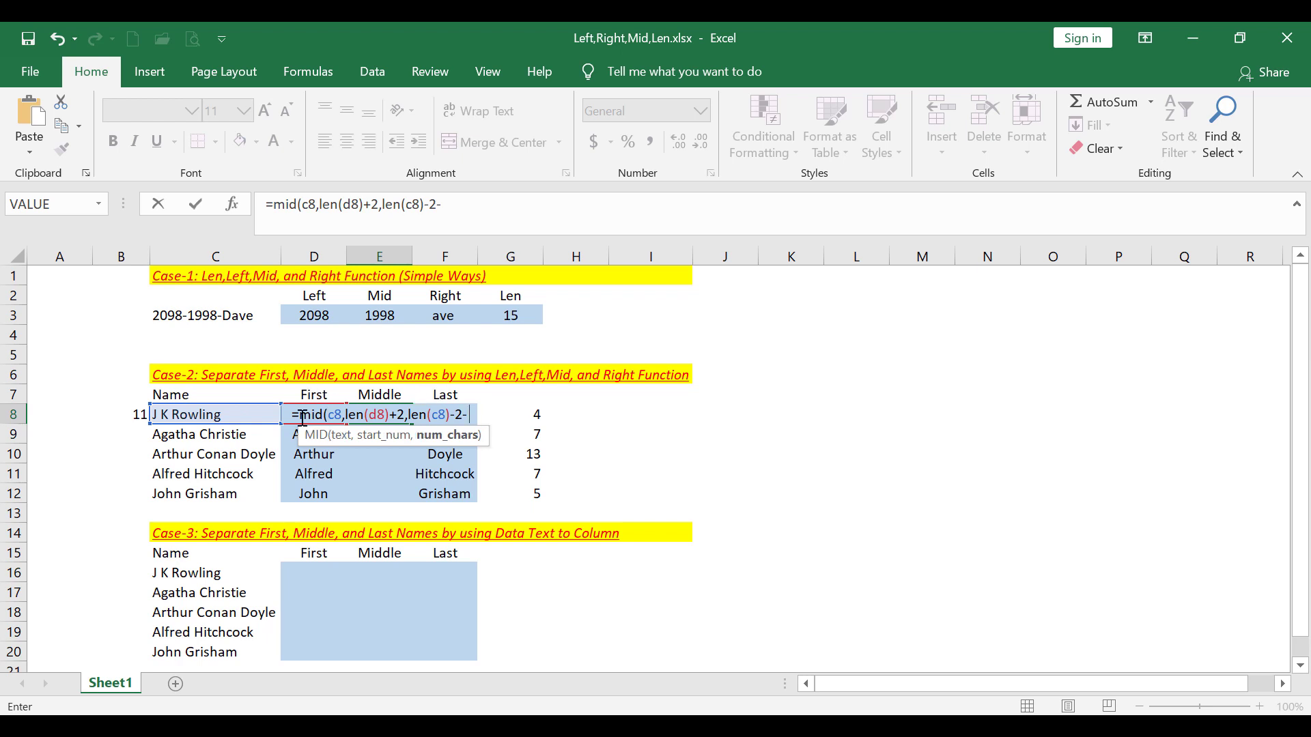
{"action": "type", "text": "len("}
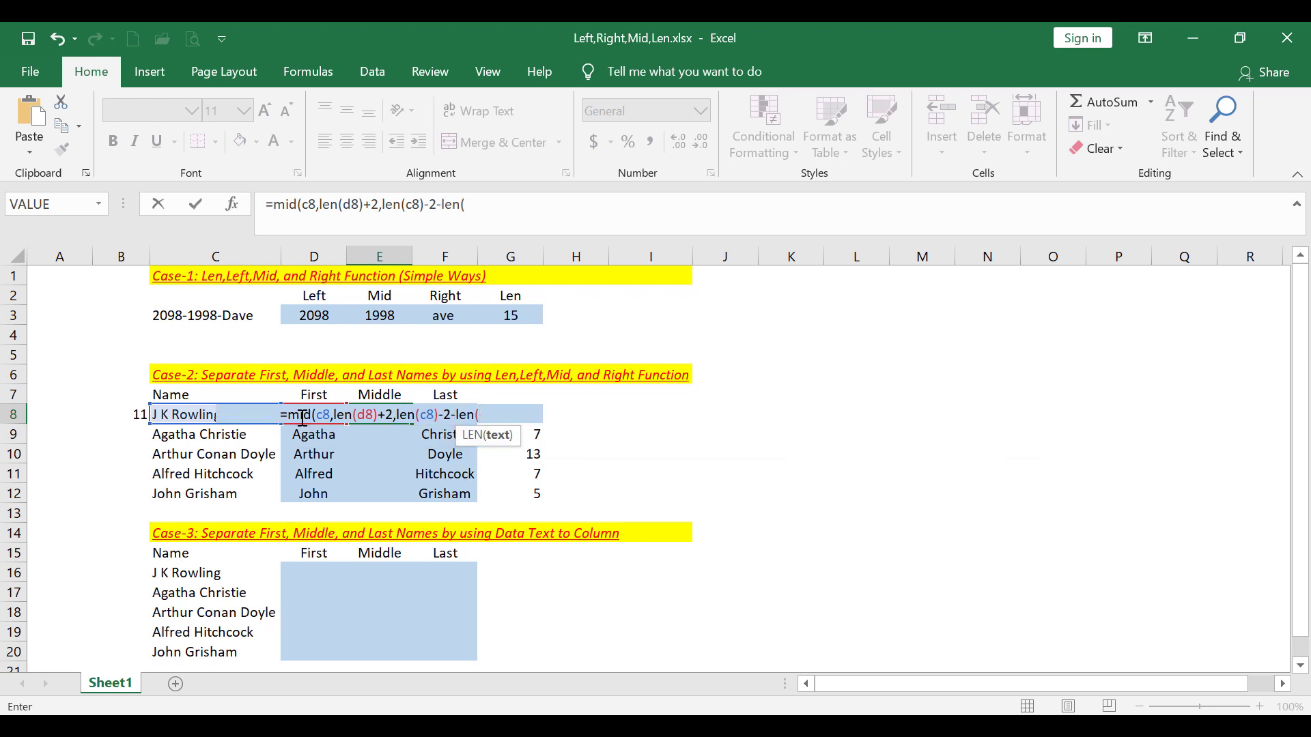
{"action": "left_click", "coordinate": [285, 438]}
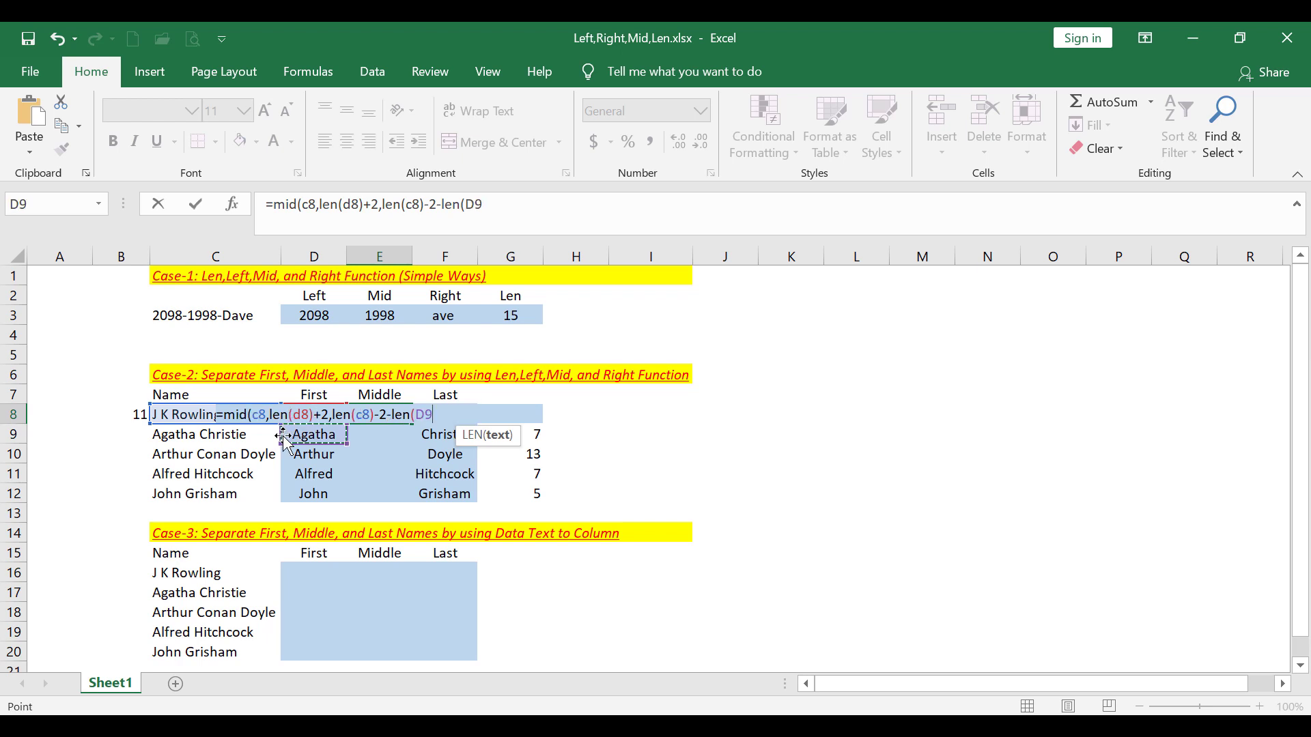
{"action": "key", "text": "Up"}
{"action": "type", "text": "&"}
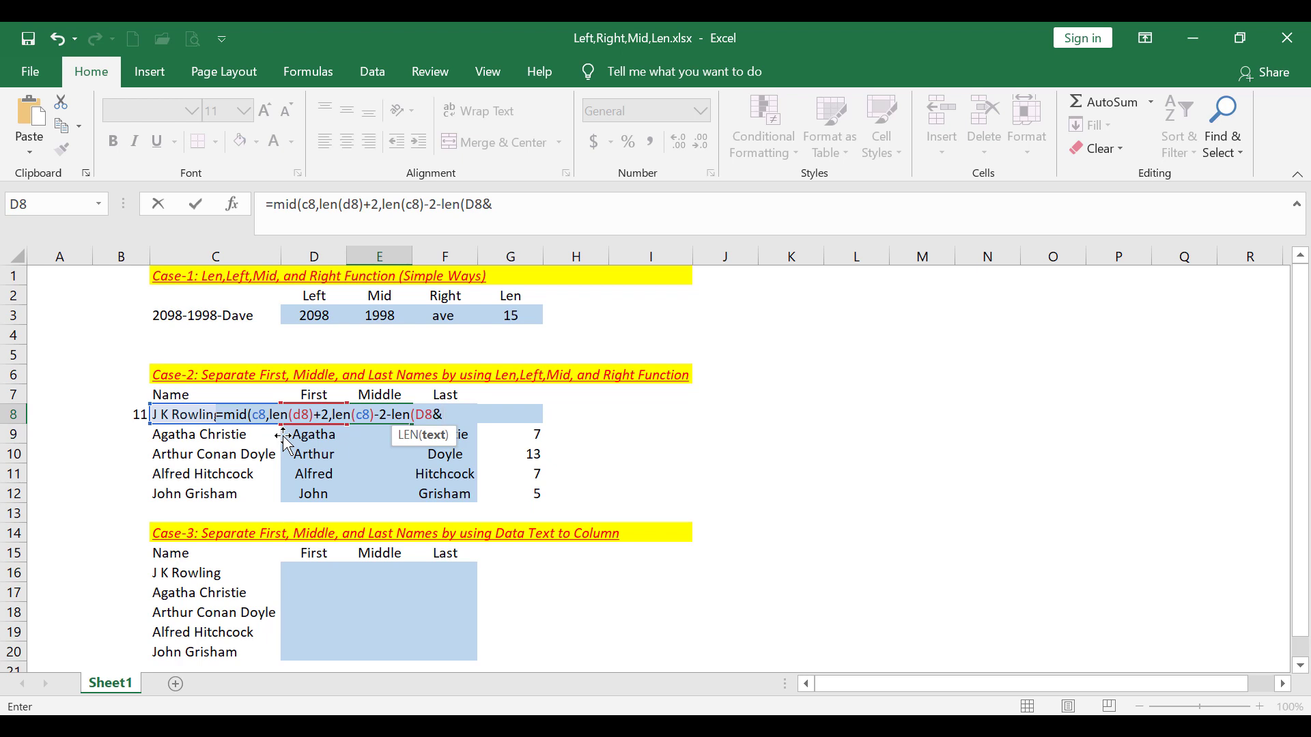
{"action": "type", "text": "f8)"}
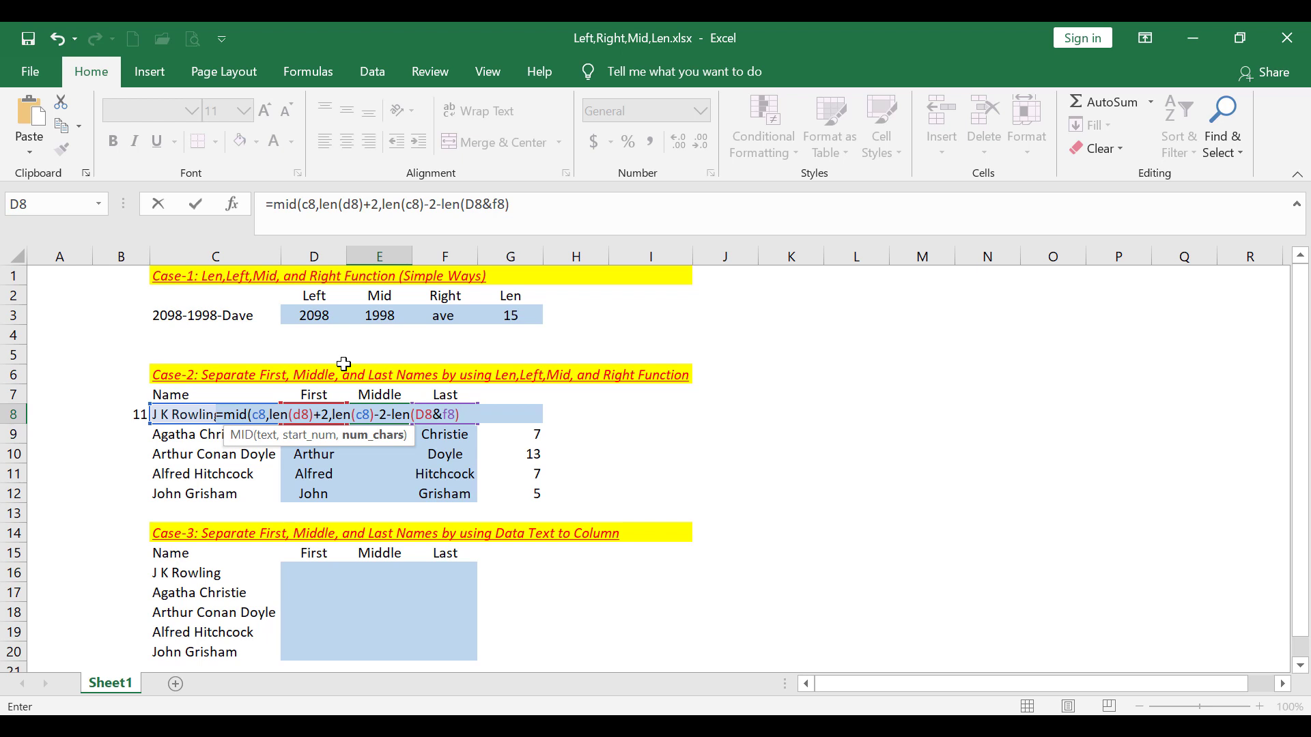
{"action": "type", "text": ")"}
{"action": "key", "text": "Return"}
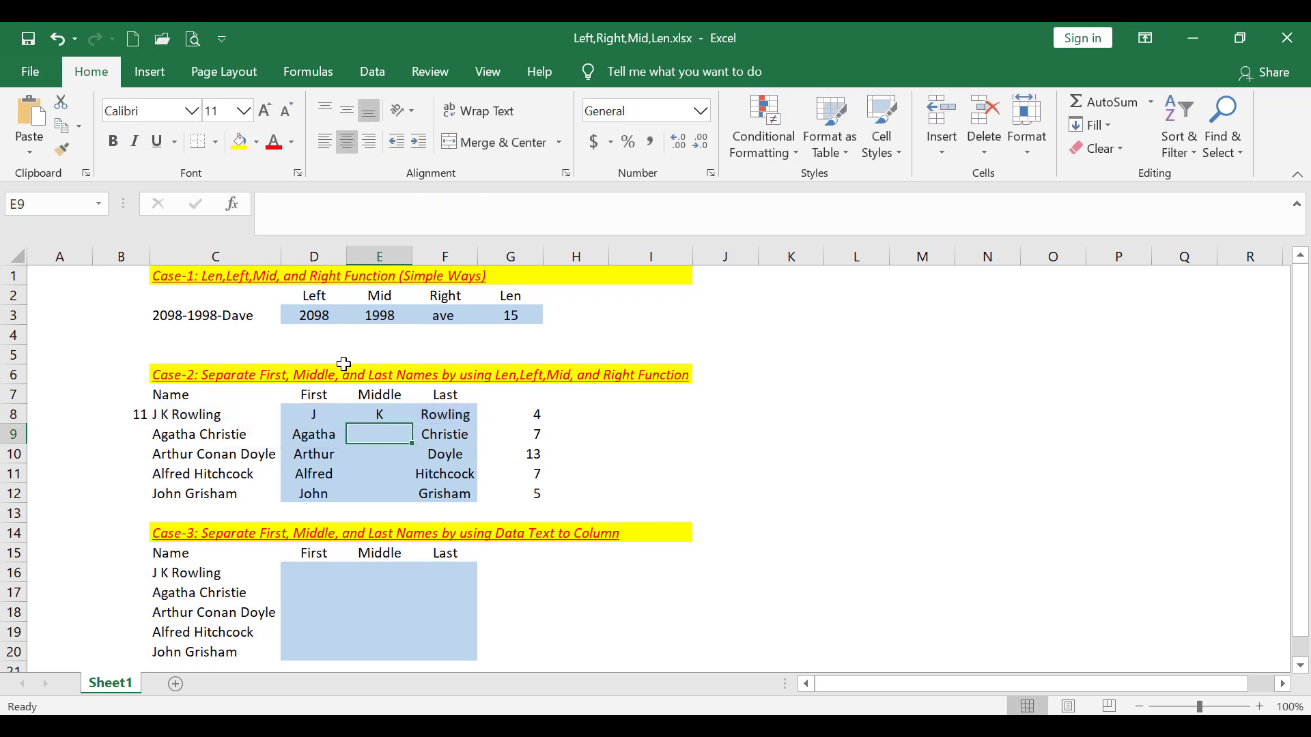
Fill the MID formula from E8 down to E12 and compare the results with the two-part names in C9, C11 and C12
{"action": "left_click", "coordinate": [389, 415]}
{"action": "left_click_drag", "start_coordinate": [404, 423], "coordinate": [414, 496]}
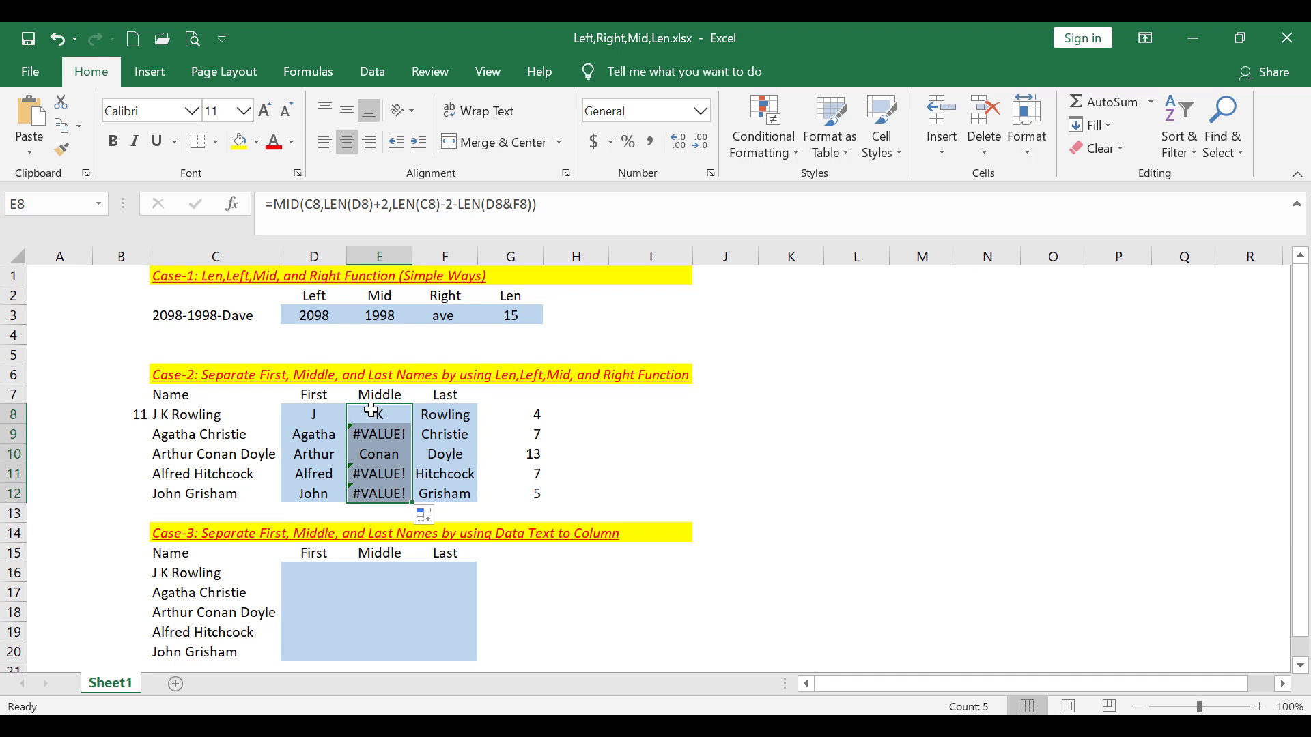
{"action": "left_click", "coordinate": [358, 429]}
{"action": "left_click", "coordinate": [216, 426]}
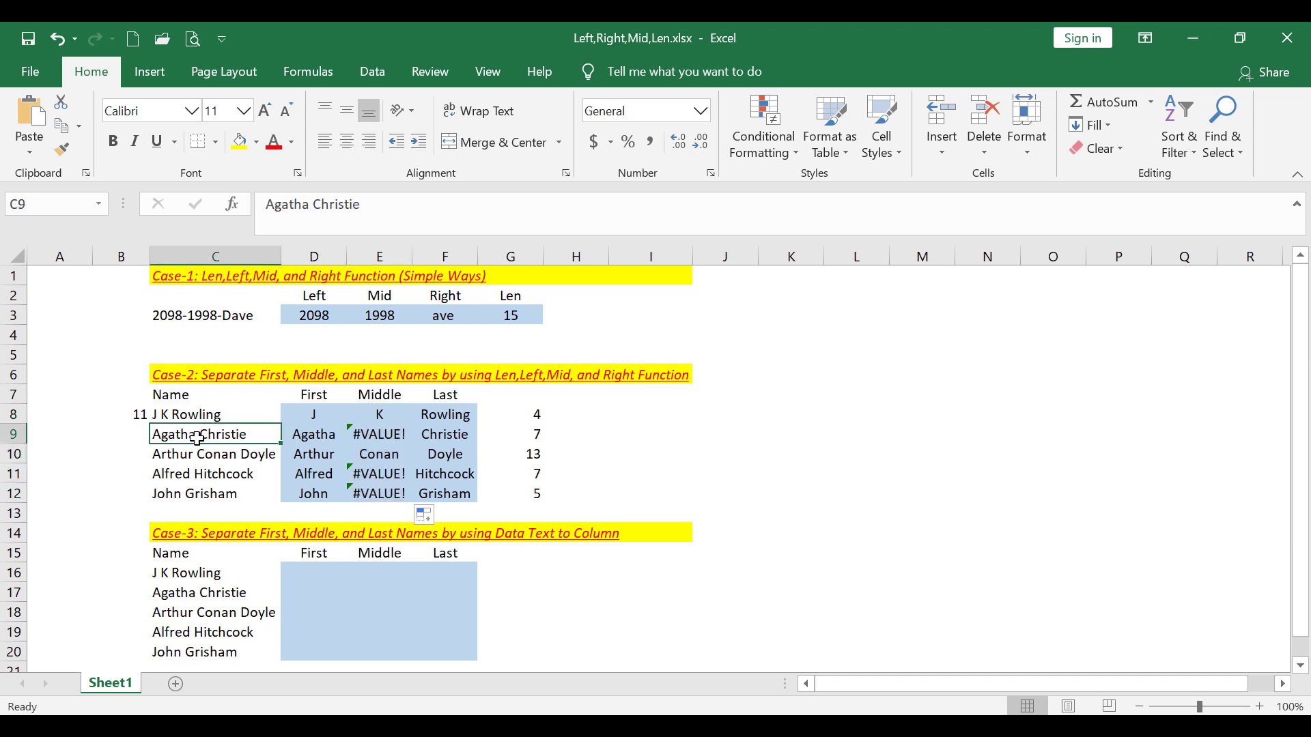
{"action": "left_click", "coordinate": [202, 475]}
{"action": "left_click", "coordinate": [199, 492]}
Wrap the MID formula in E8 in IFERROR with " " as the error value, and fill it down to E12
{"action": "left_click", "coordinate": [381, 414]}
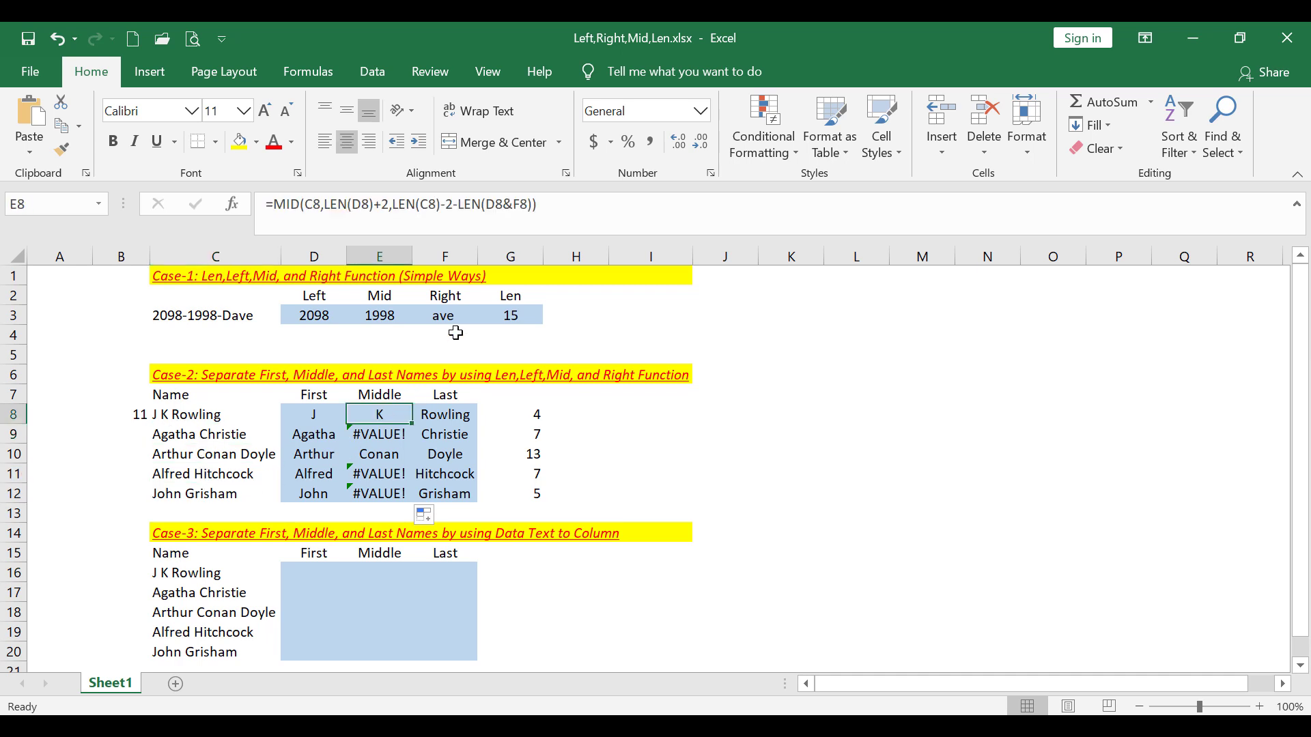
{"action": "left_click", "coordinate": [272, 206]}
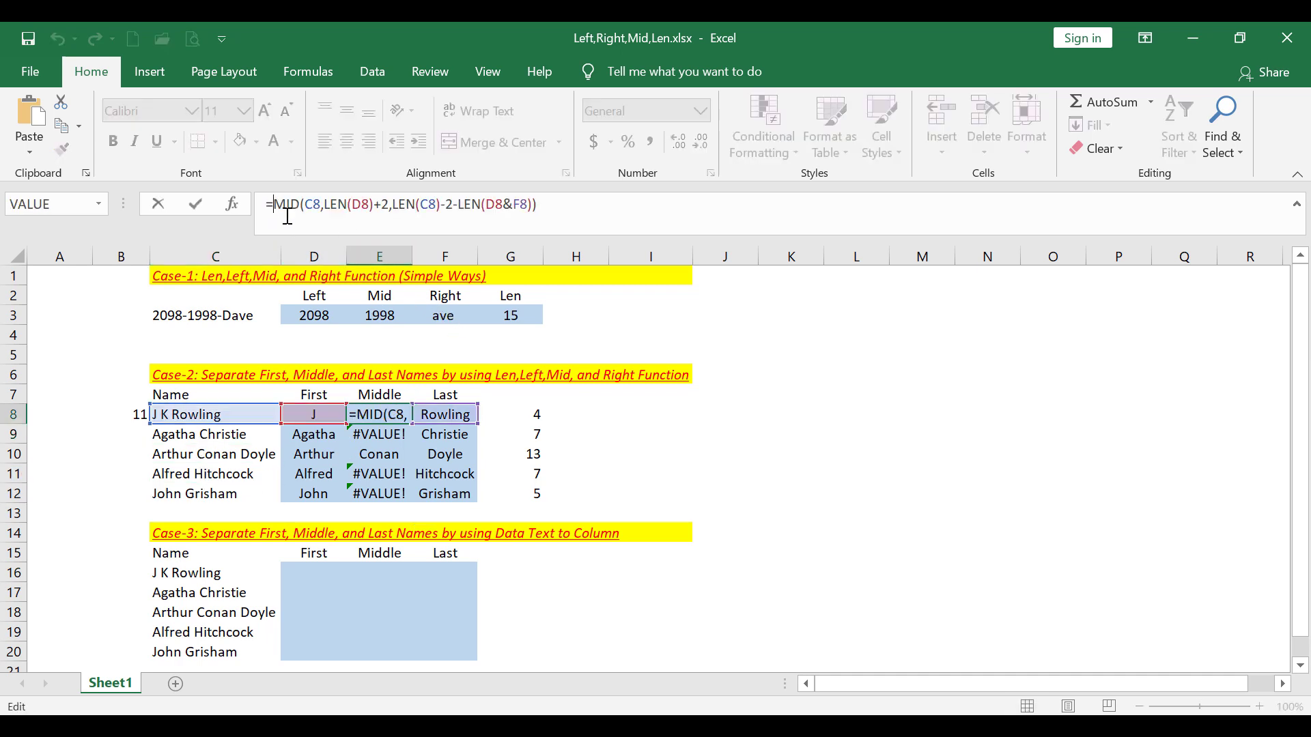
{"action": "type", "text": "IFERROR("}
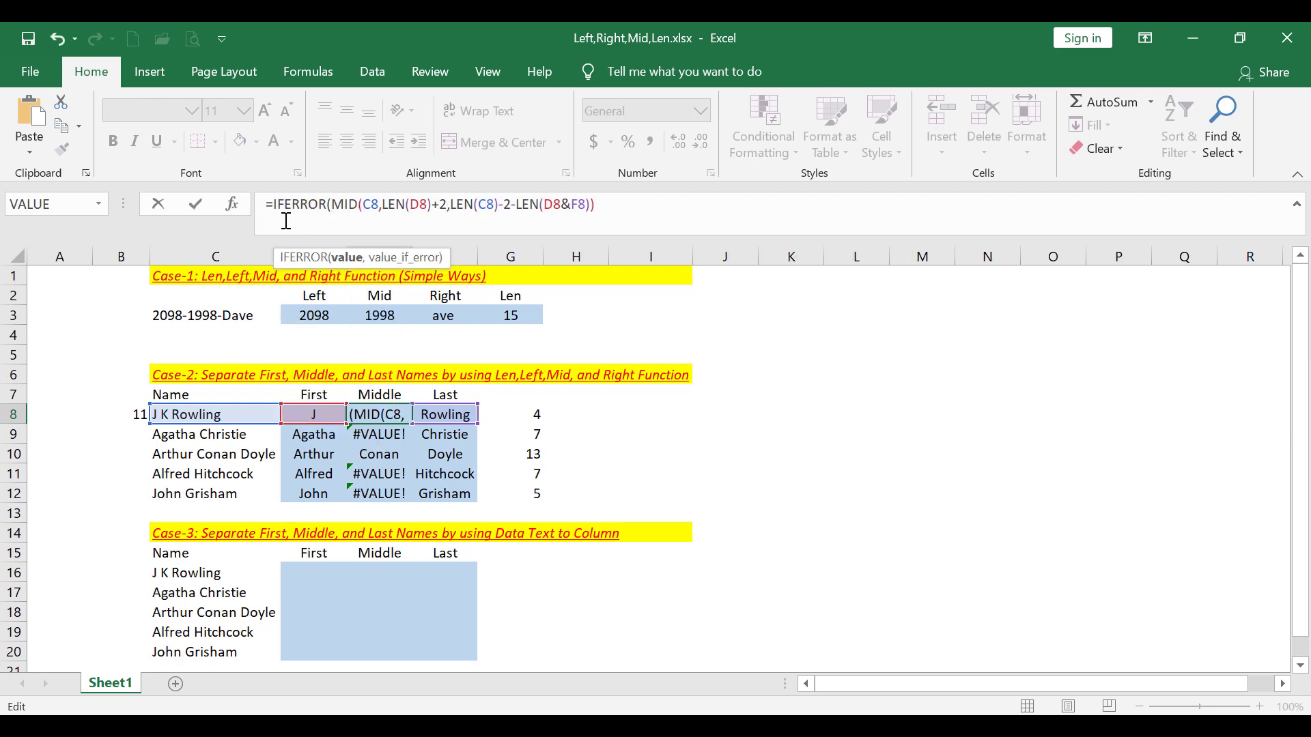
{"action": "left_click", "coordinate": [605, 206]}
{"action": "type", "text": ","}
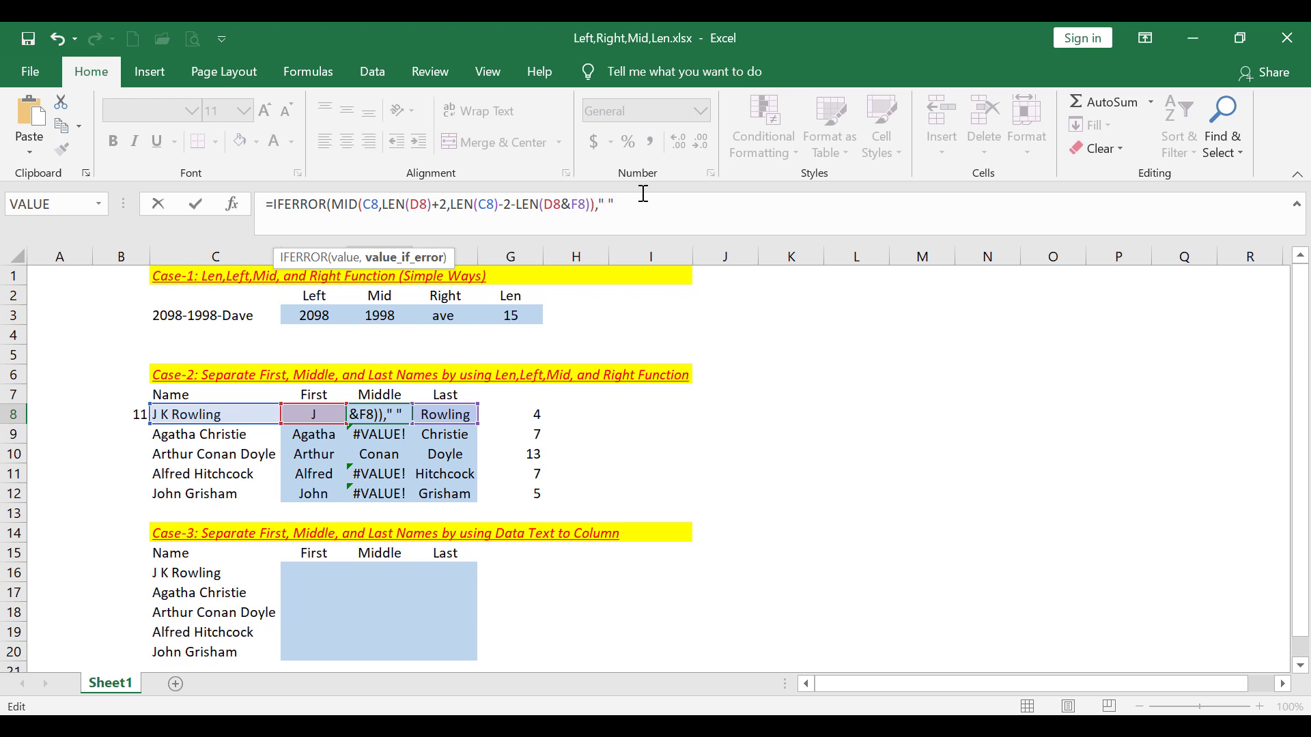
{"action": "key", "text": "ctrl+Return"}
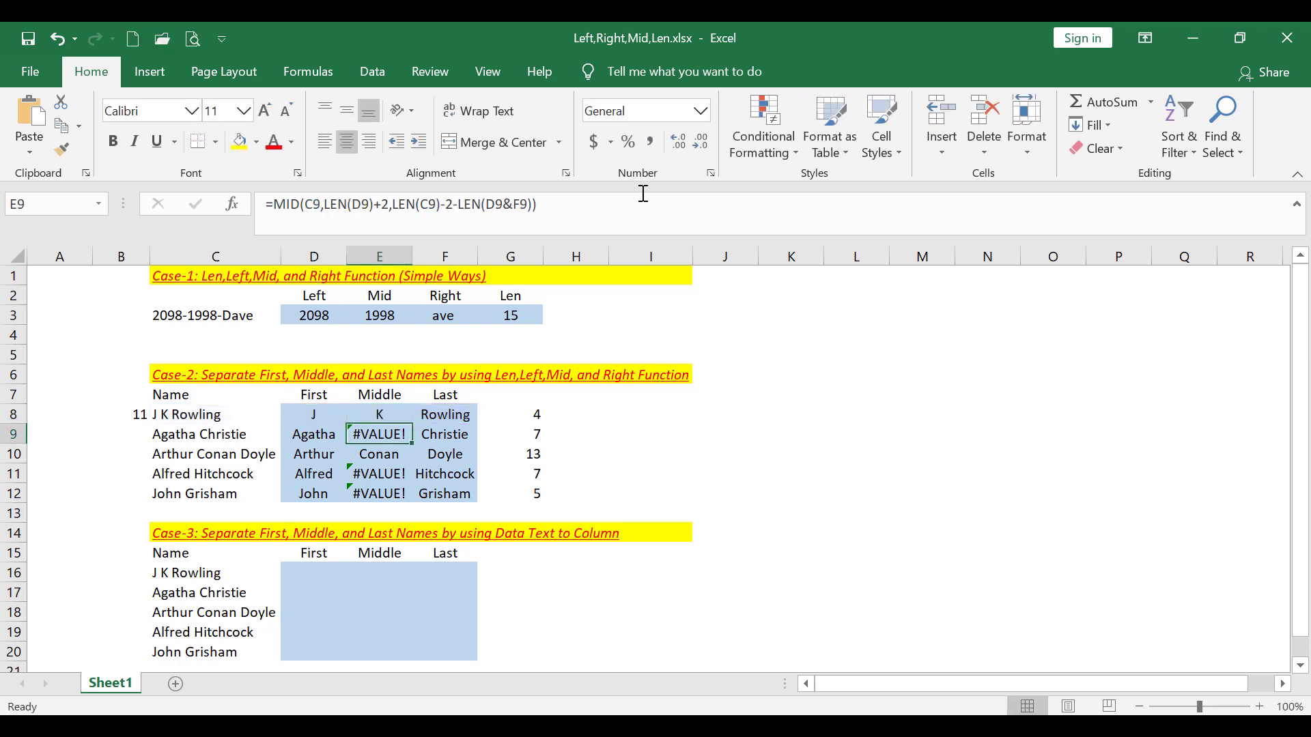
{"action": "double_click", "coordinate": [410, 424]}
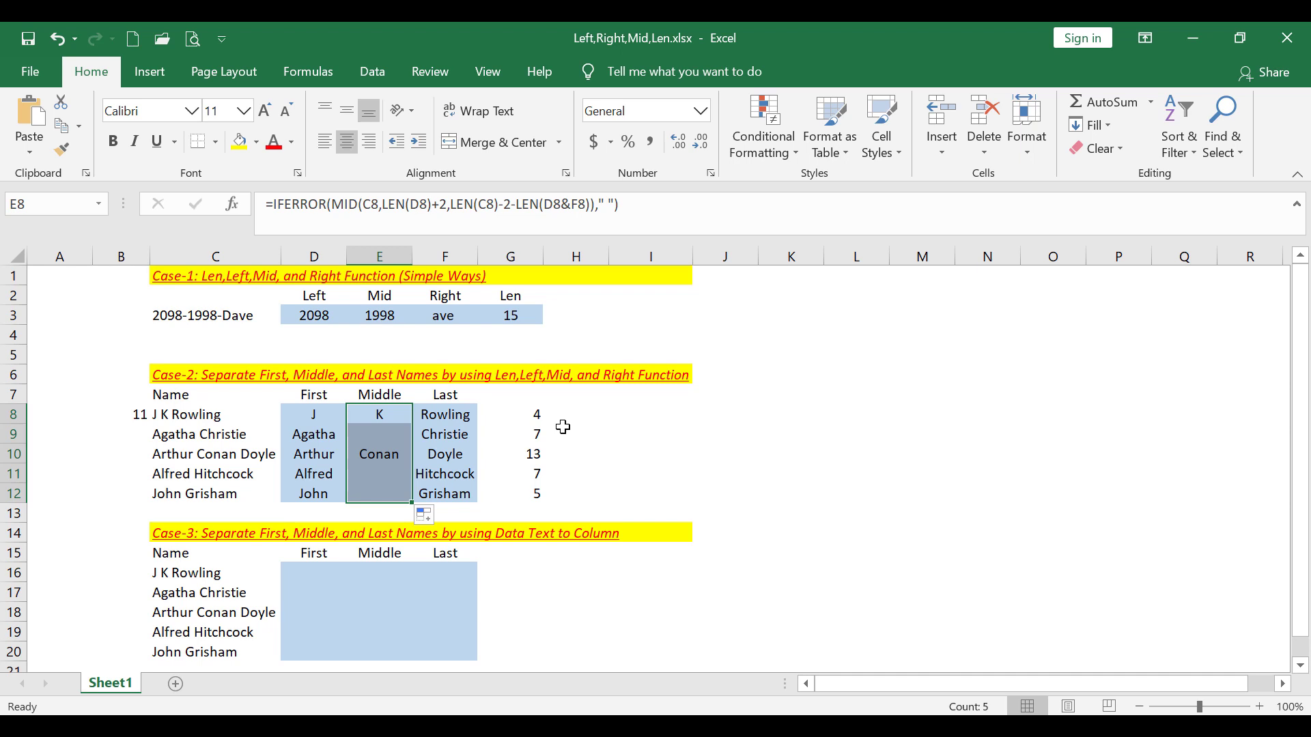
Examine the Case-3 name list and its empty First, Middle and Last columns, comparing the names with those in Case-2
{"action": "left_click", "coordinate": [321, 572]}
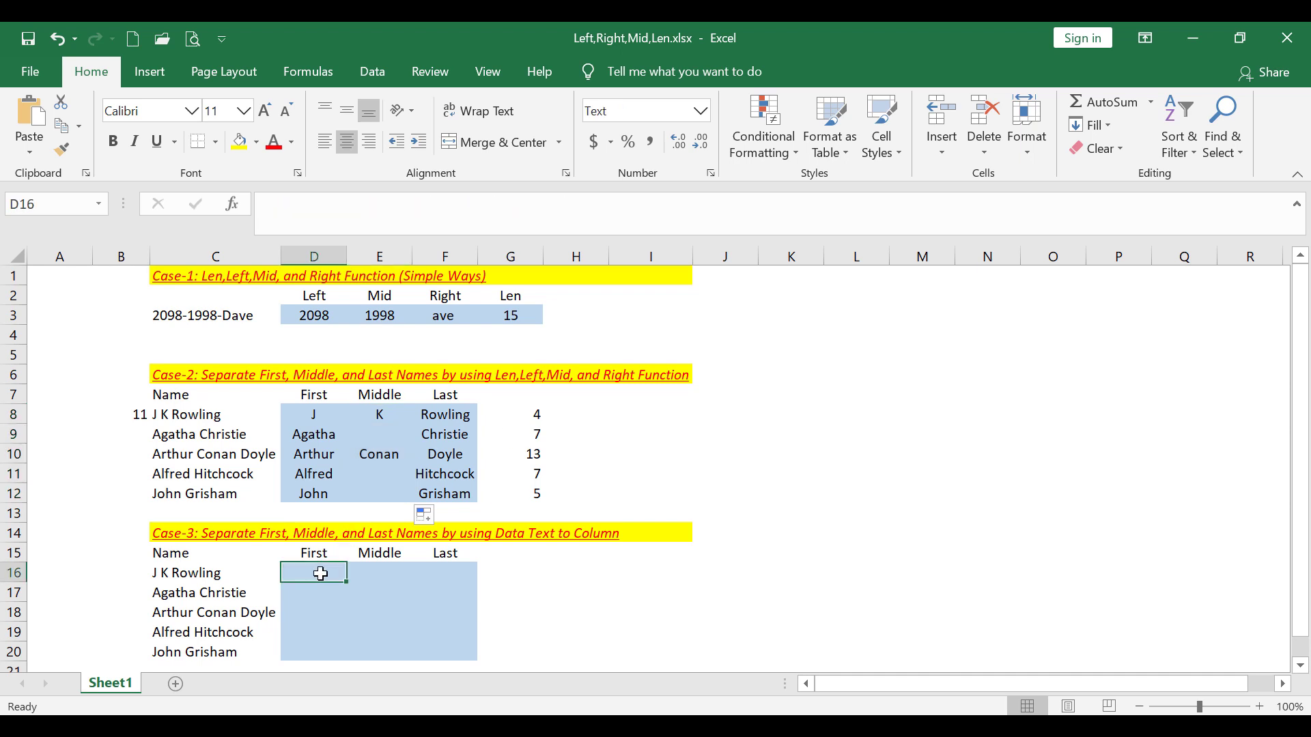
{"action": "left_click_drag", "start_coordinate": [192, 418], "coordinate": [195, 476]}
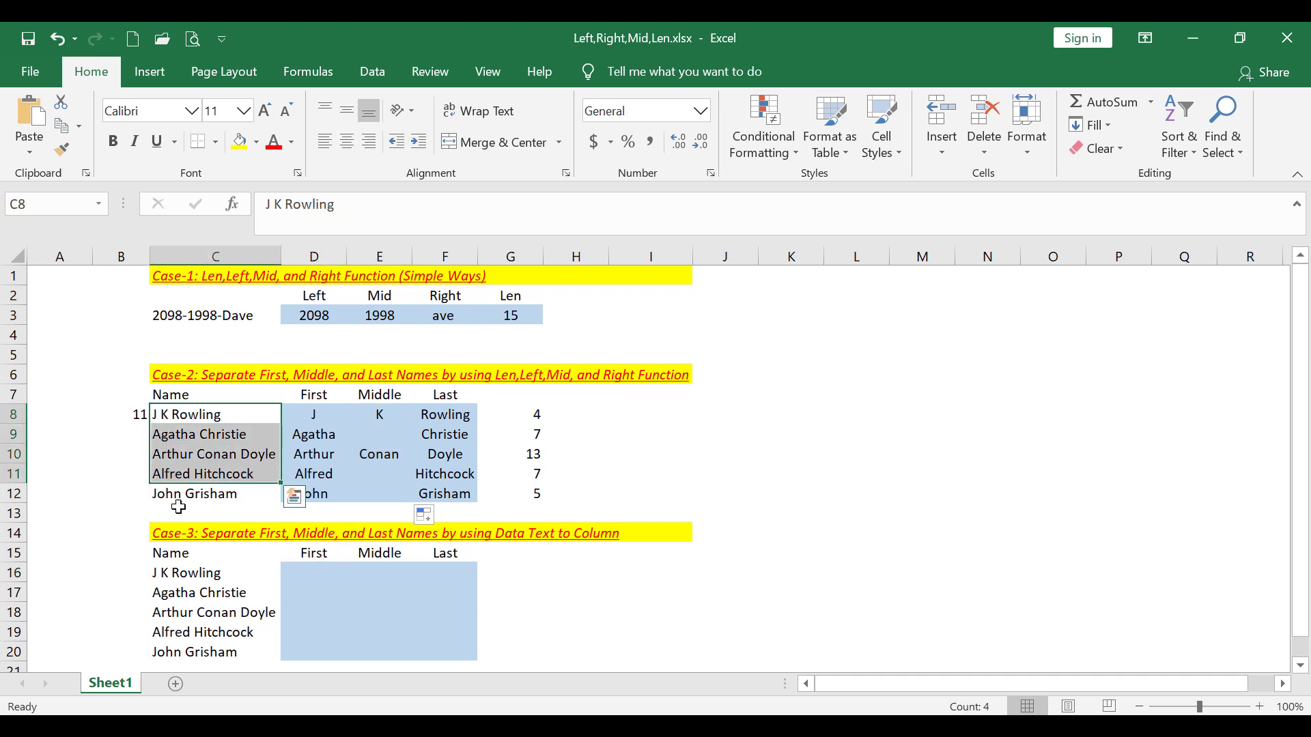
{"action": "left_click", "coordinate": [174, 575]}
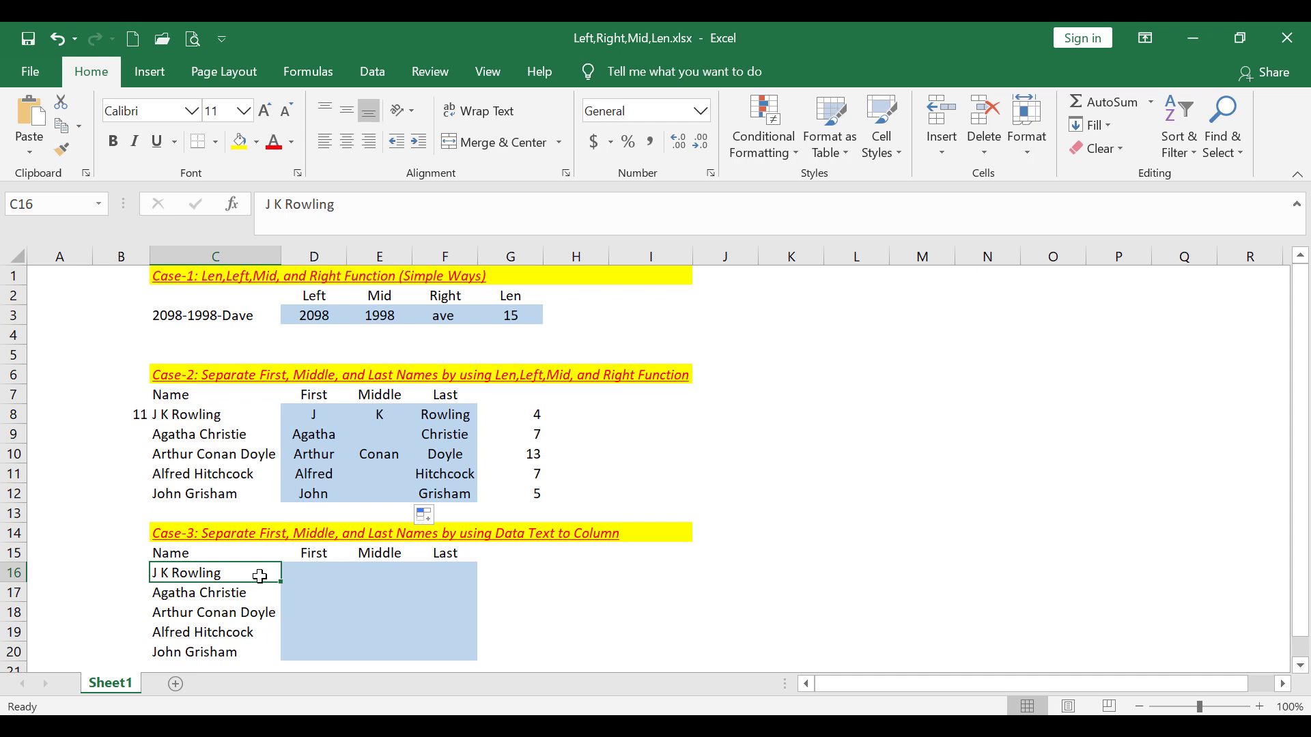
{"action": "left_click", "coordinate": [287, 560]}
{"action": "left_click", "coordinate": [409, 552]}
{"action": "left_click", "coordinate": [457, 552]}
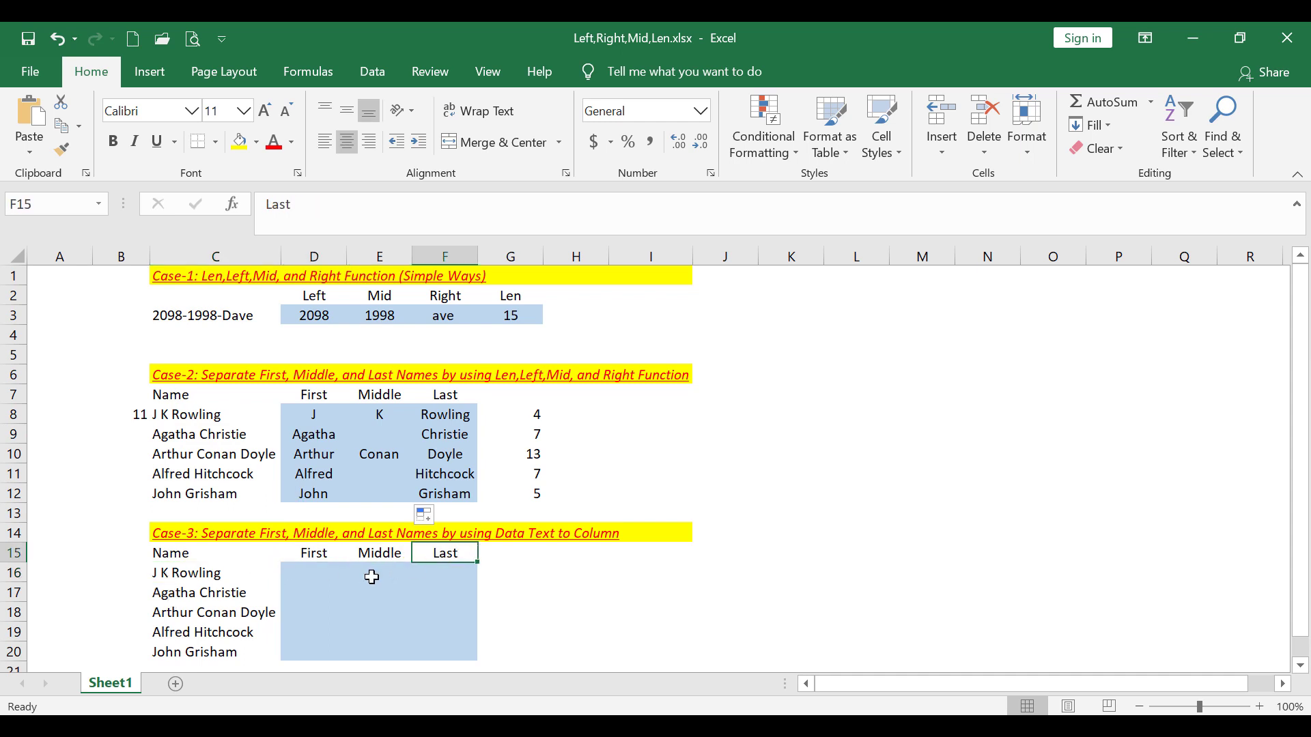
{"action": "scroll", "coordinate": [262, 584], "scroll_direction": "down", "scroll_amount": 2}
{"action": "left_click", "coordinate": [194, 480]}
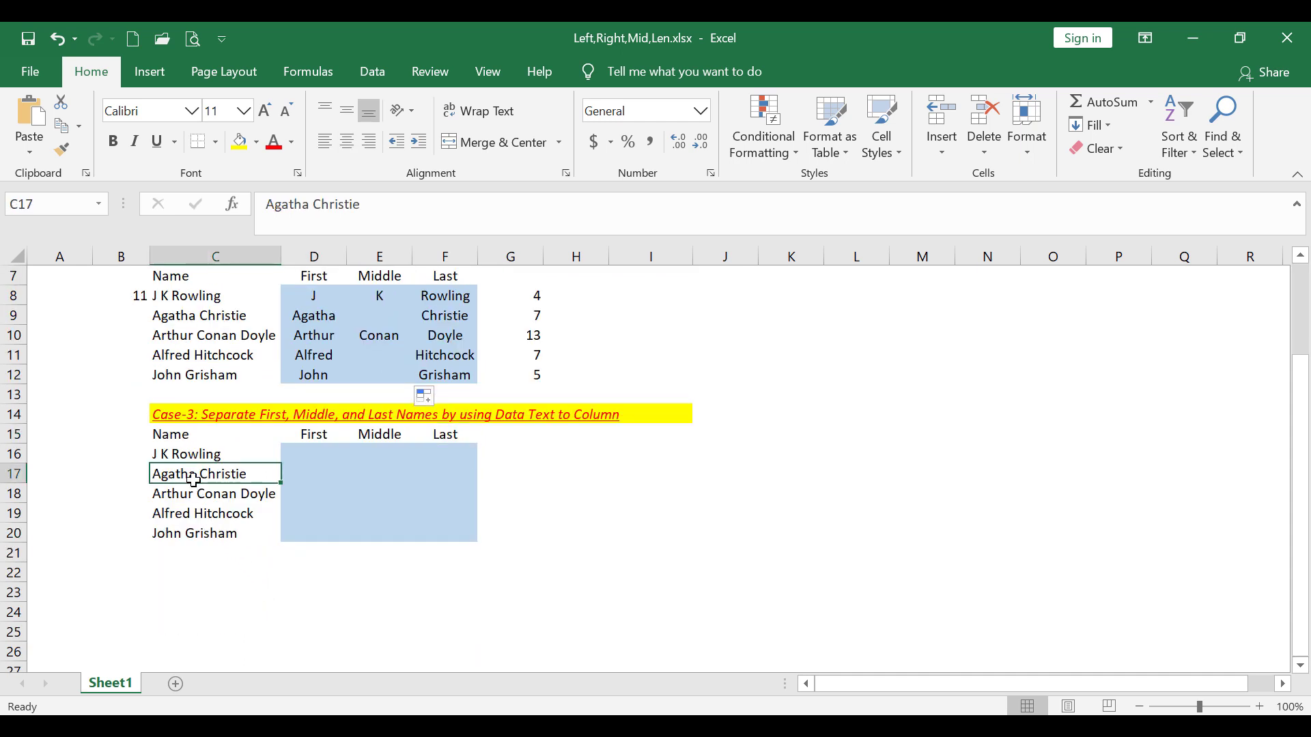
Highlight the two-part names in C17, C19 and C20 with yellow fill
{"action": "left_click", "coordinate": [200, 514], "text": "ctrl"}
{"action": "left_click", "coordinate": [205, 533], "text": "ctrl"}
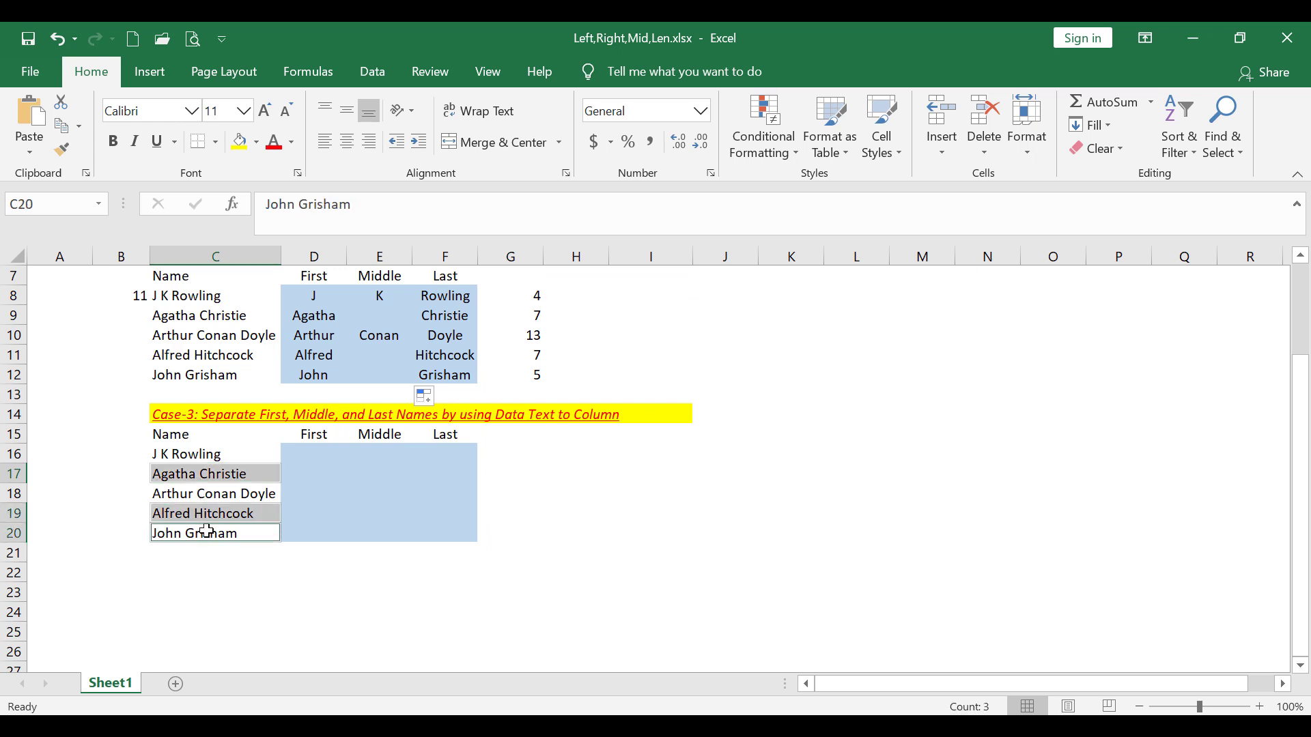
{"action": "left_click", "coordinate": [239, 141]}
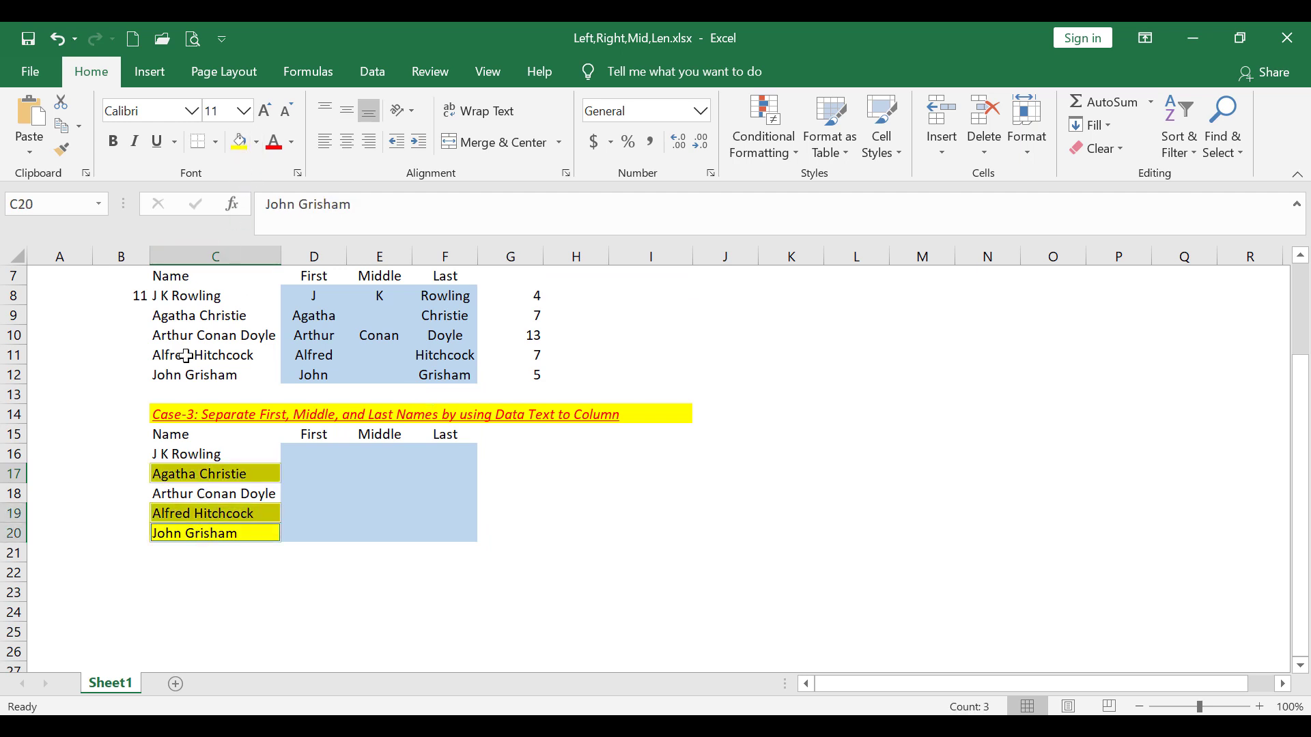
Insert a second space between the first and last names in C17, C19 and C20
{"action": "left_click", "coordinate": [193, 478]}
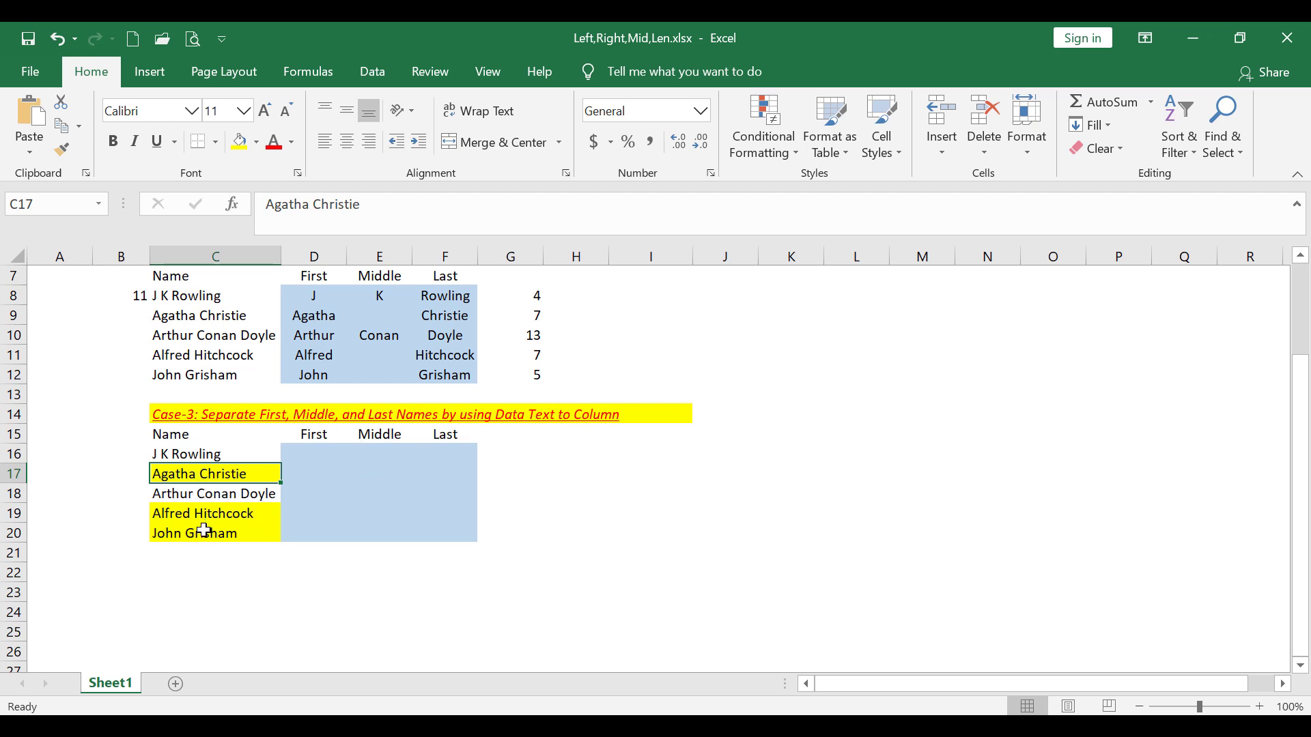
{"action": "double_click", "coordinate": [197, 474]}
{"action": "left_click", "coordinate": [232, 515]}
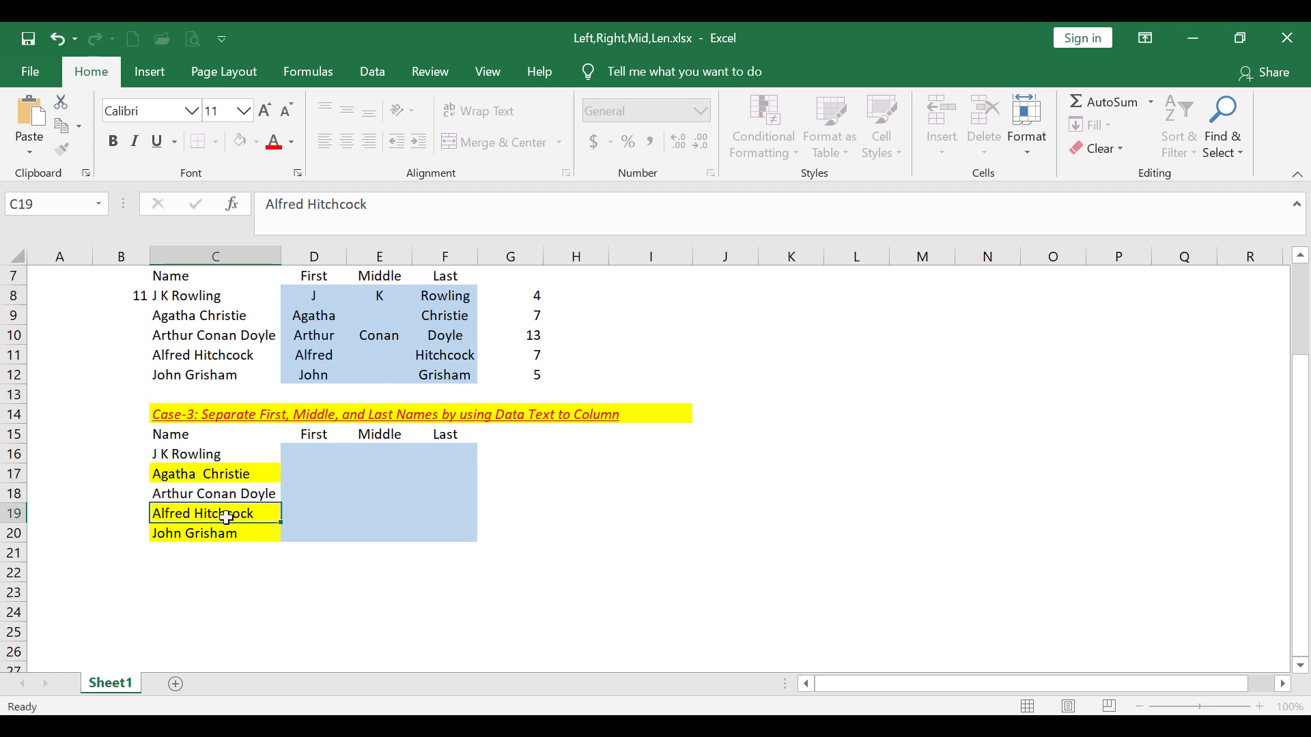
{"action": "left_click", "coordinate": [307, 209]}
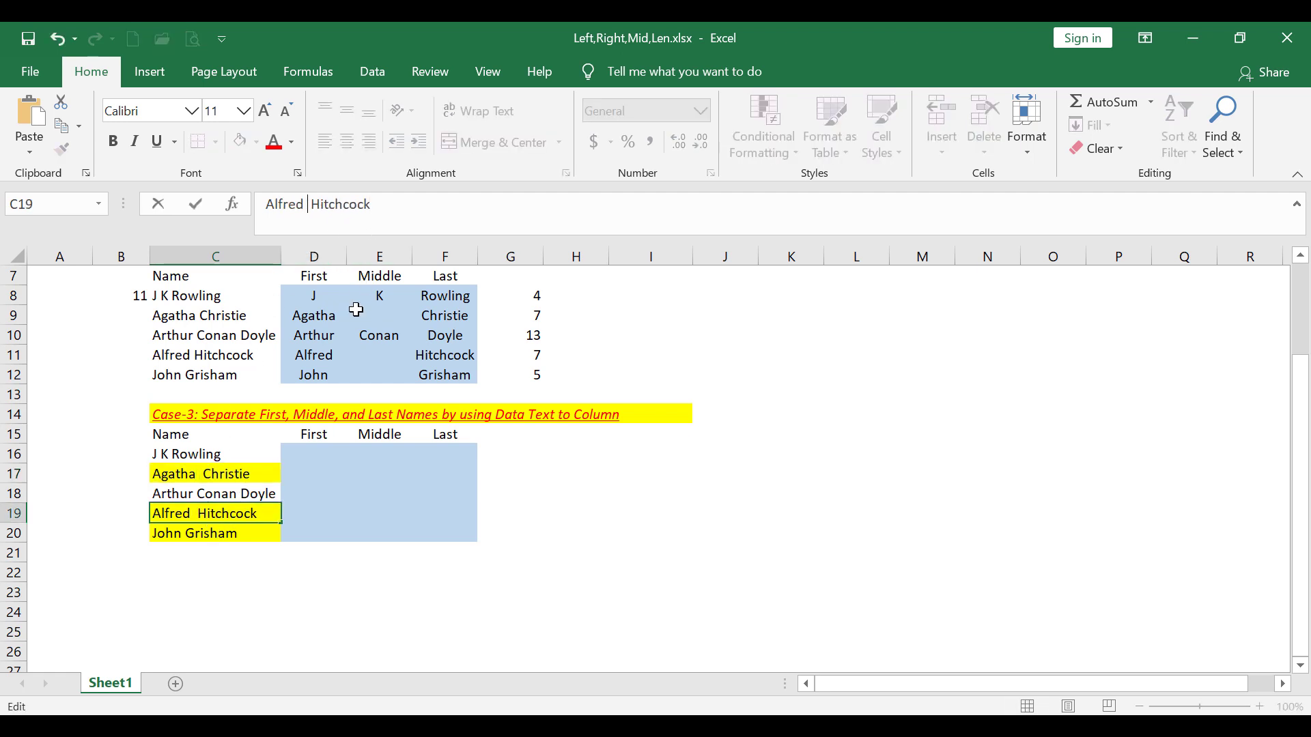
{"action": "key", "text": "Return"}
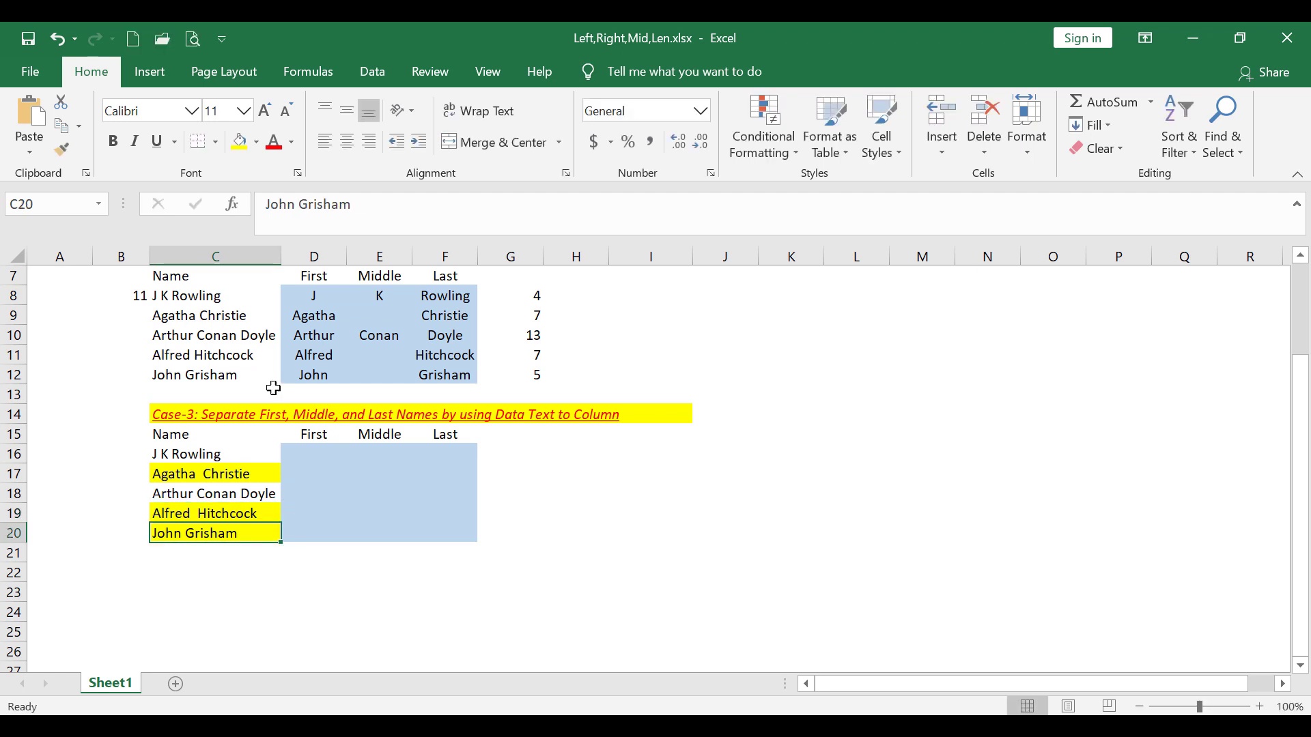
{"action": "left_click", "coordinate": [297, 205]}
{"action": "key", "text": "Return"}
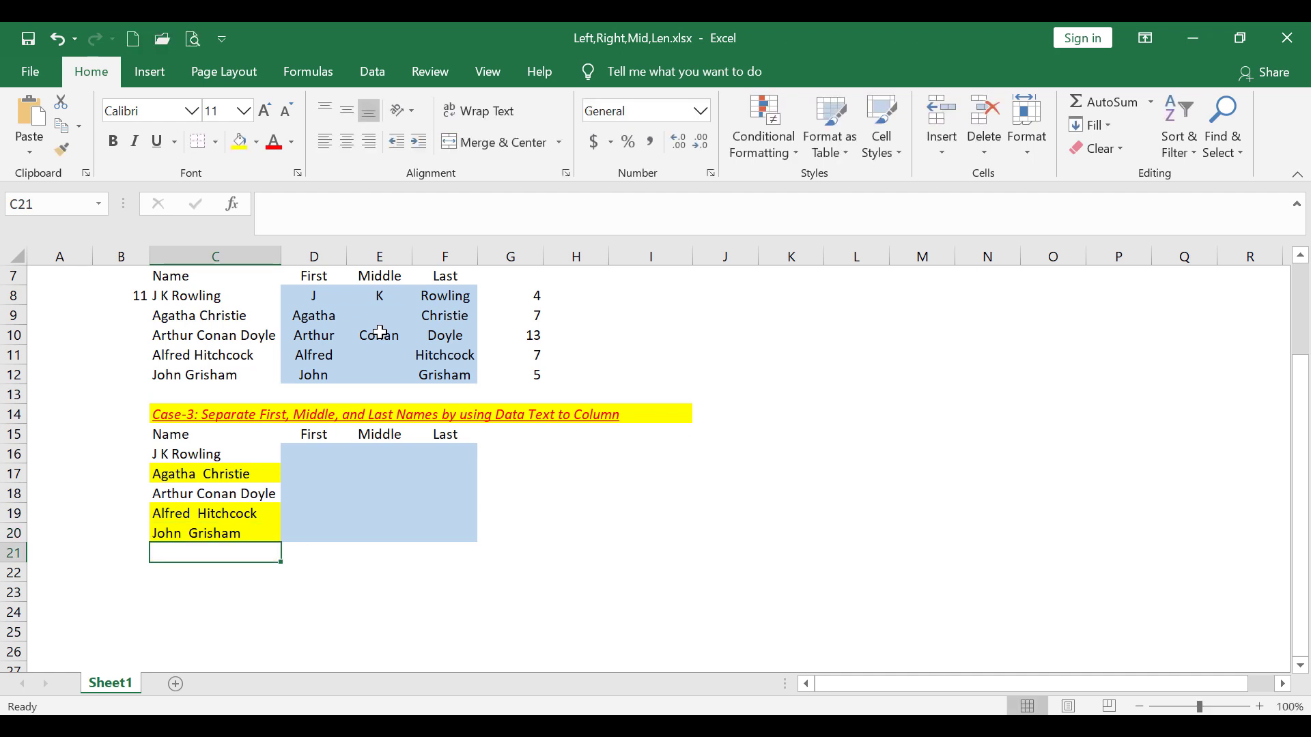
Run Text to Columns on C16:C20 as Delimited data, with a space as the Other delimiter
{"action": "left_click", "coordinate": [217, 455]}
{"action": "left_click_drag", "start_coordinate": [218, 455], "coordinate": [225, 533]}
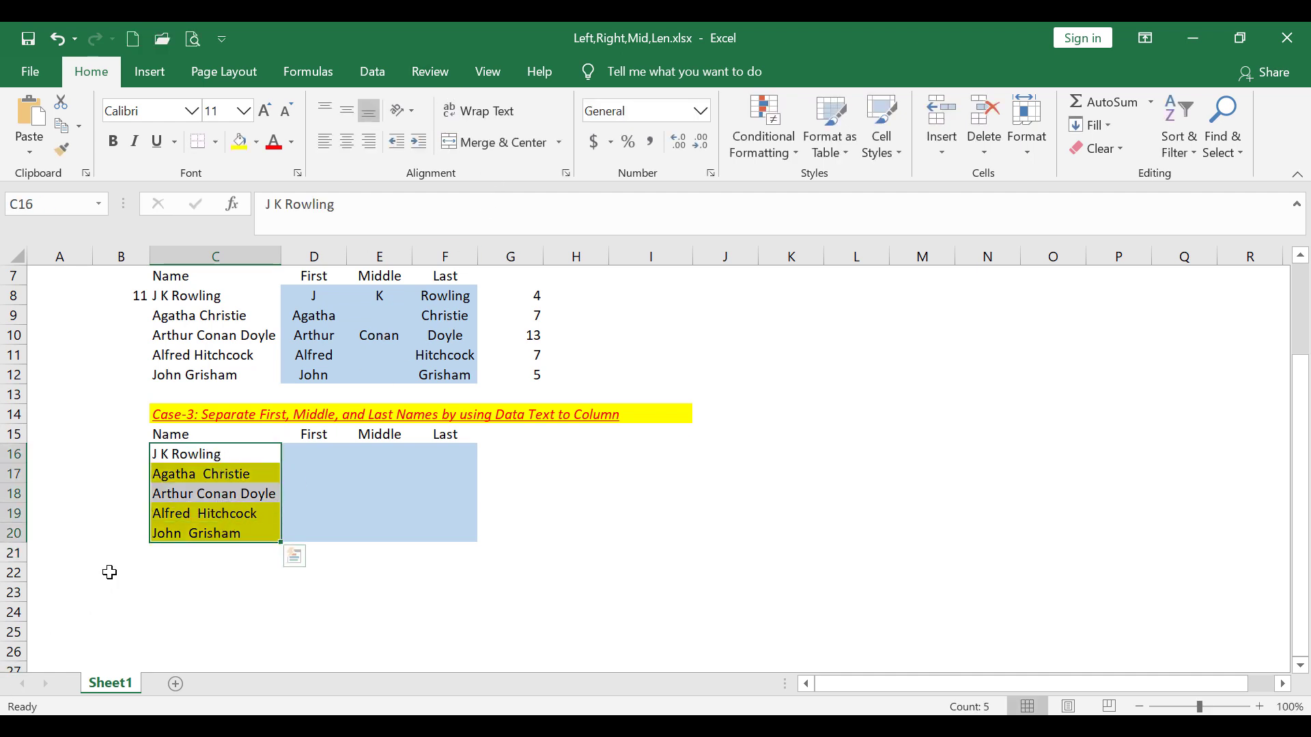
{"action": "left_click", "coordinate": [375, 76]}
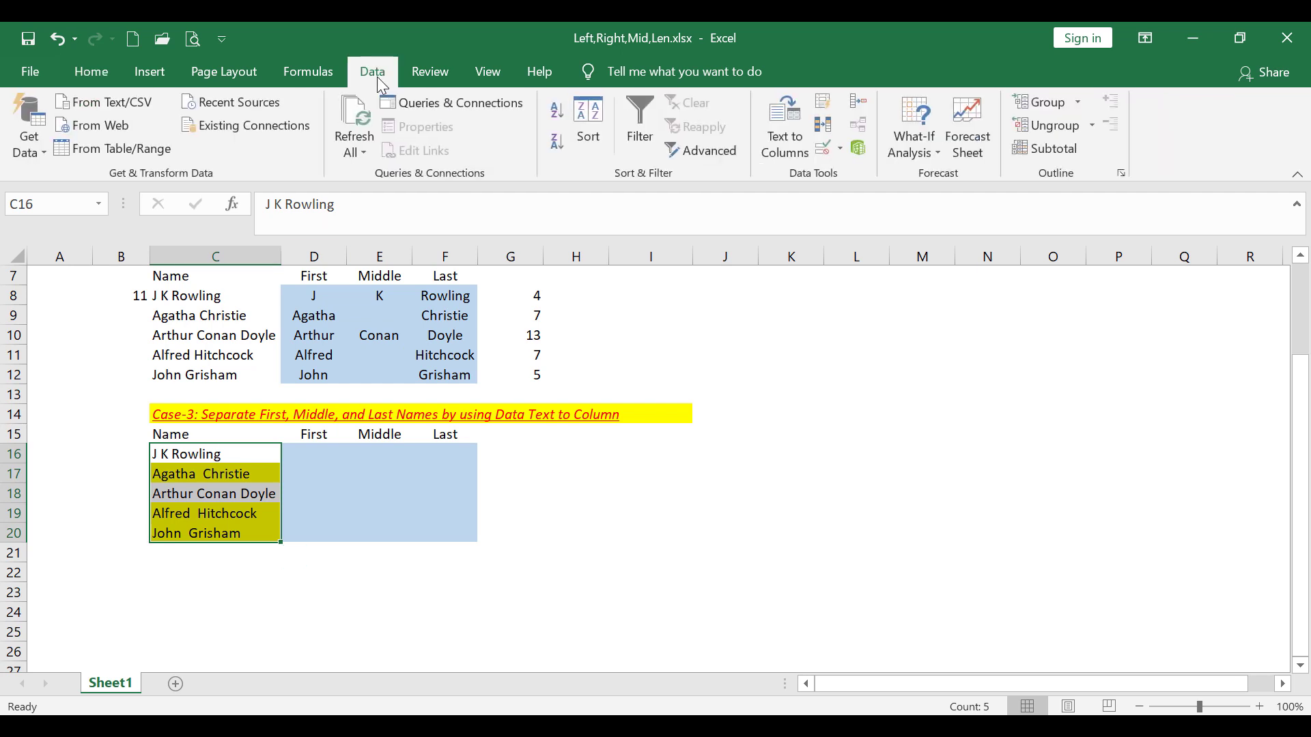
{"action": "left_click", "coordinate": [785, 139]}
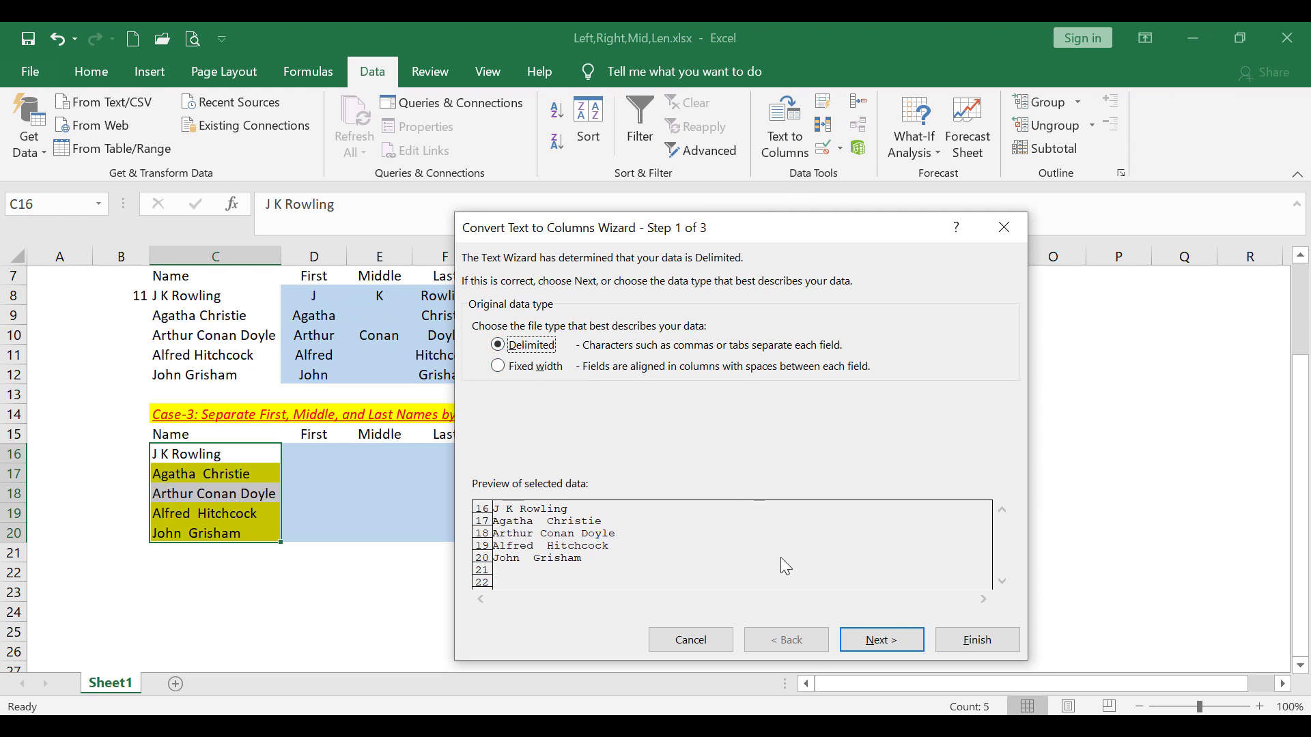
{"action": "left_click", "coordinate": [863, 643]}
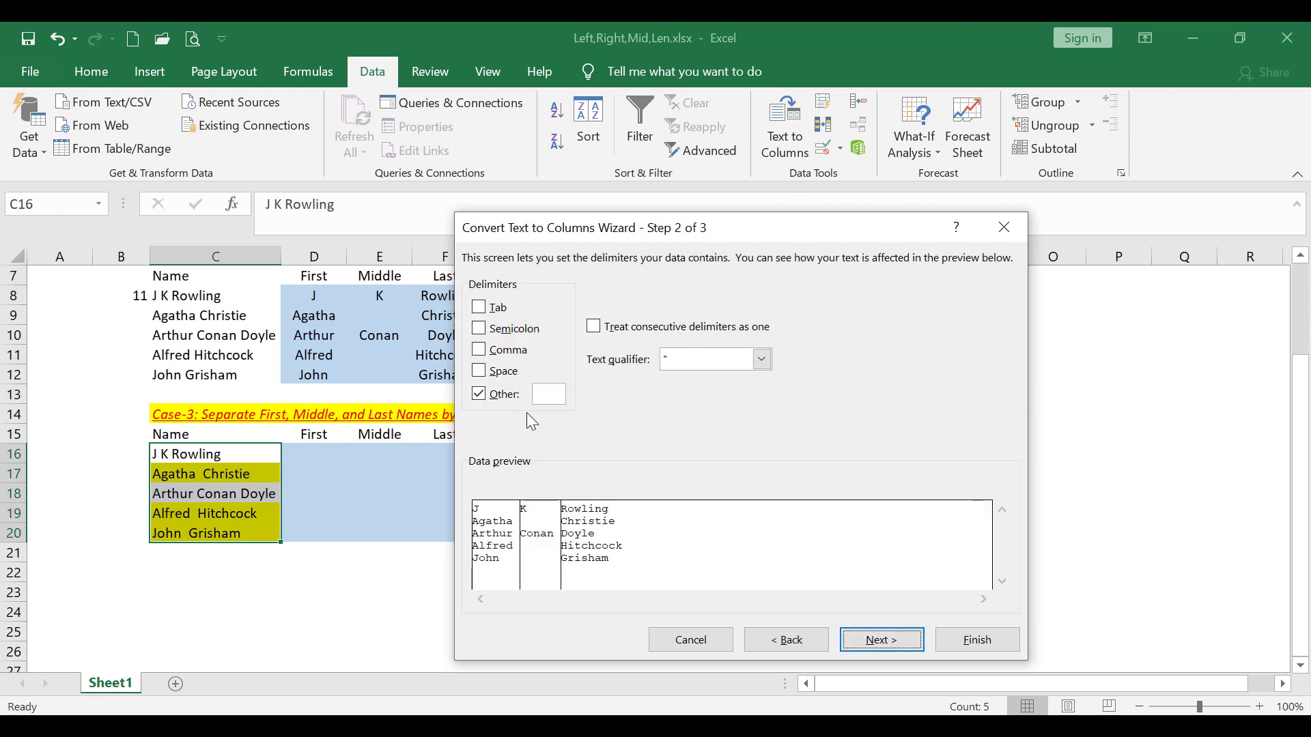
{"action": "left_click", "coordinate": [542, 399]}
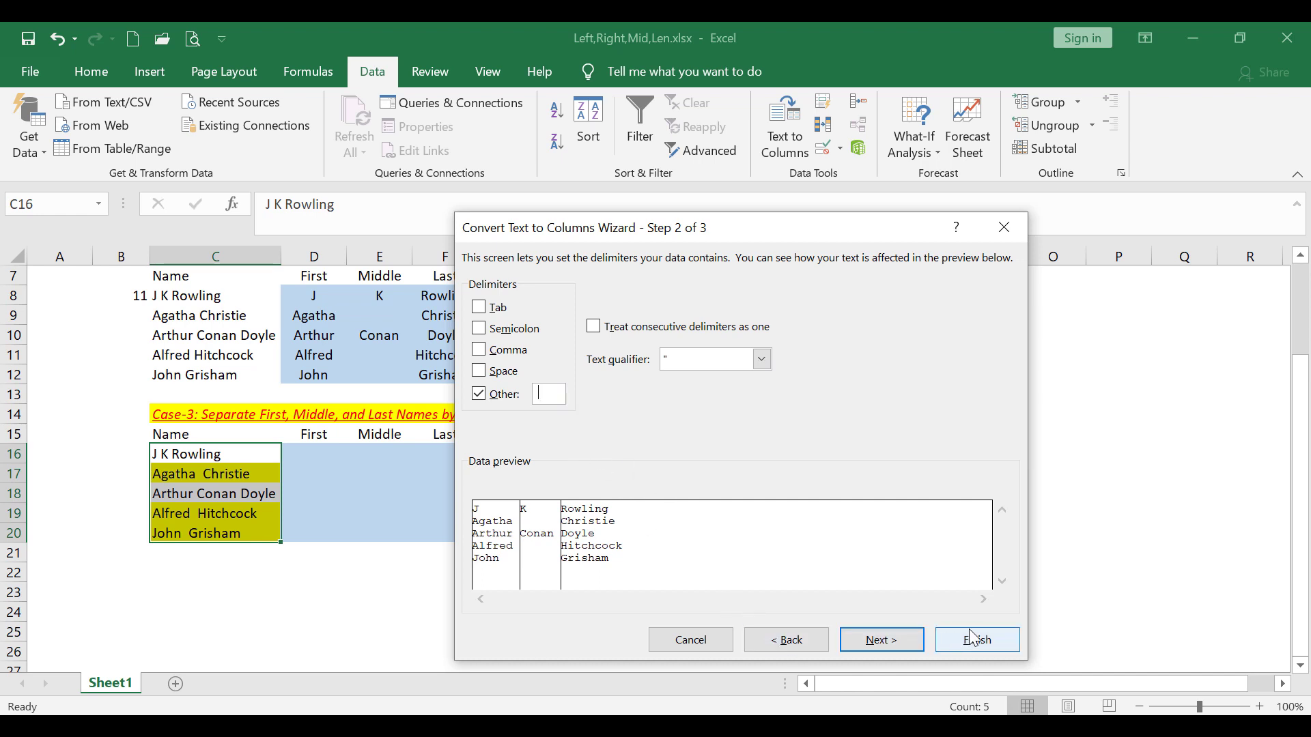
{"action": "left_click", "coordinate": [882, 650]}
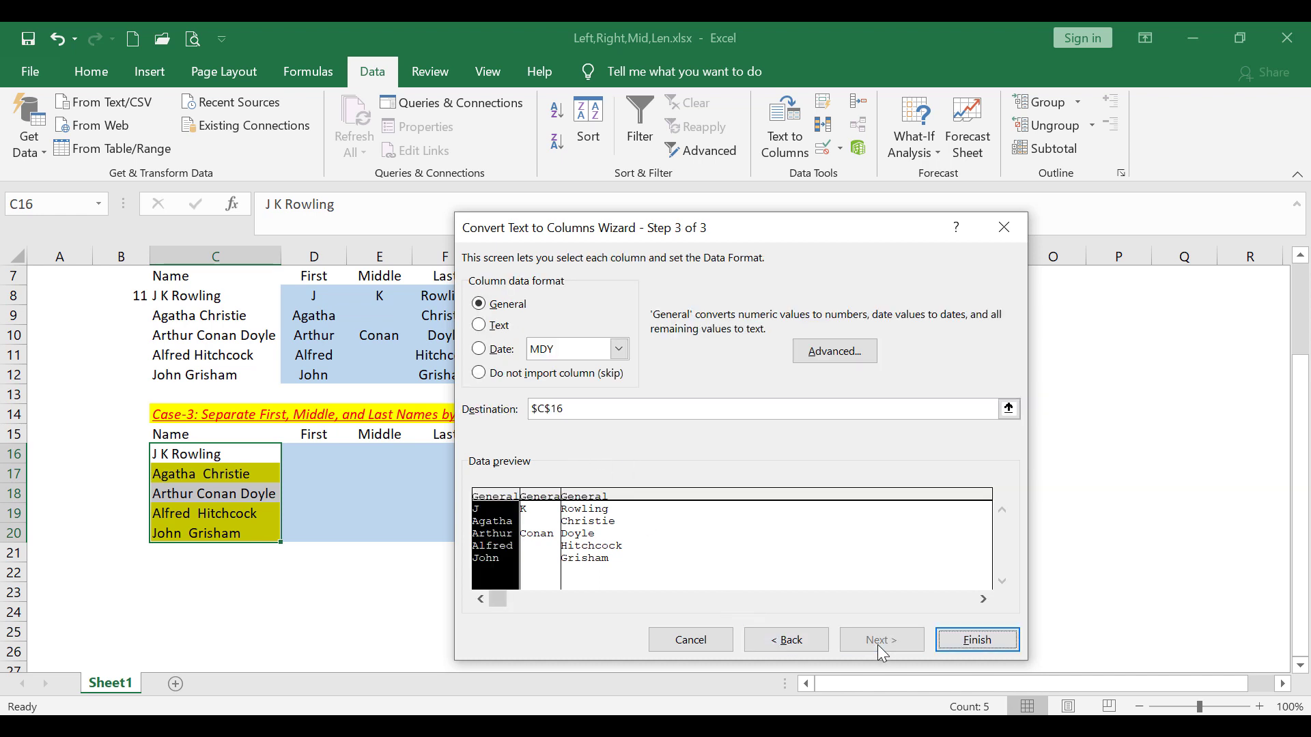
Set the split's destination to $D$16 and finish the conversion, accepting replacement of the existing cells
{"action": "left_click", "coordinate": [1008, 409]}
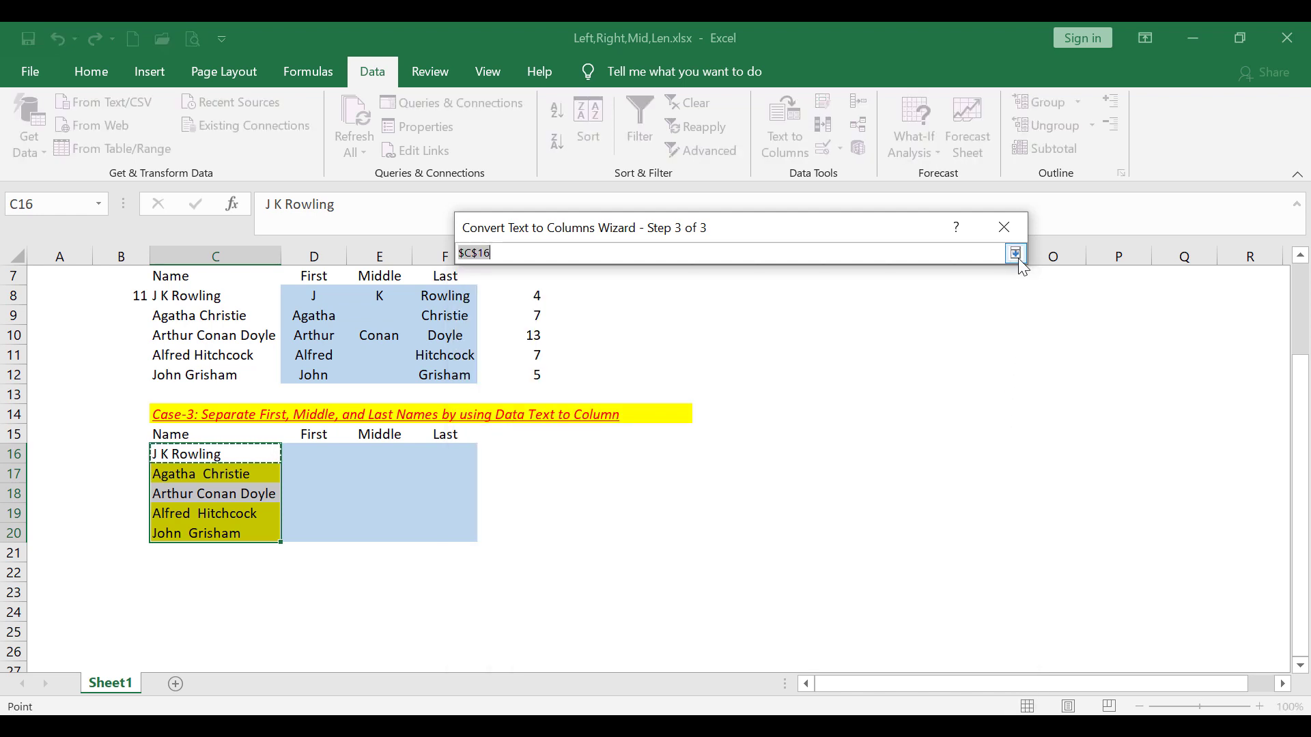
{"action": "left_click", "coordinate": [309, 454]}
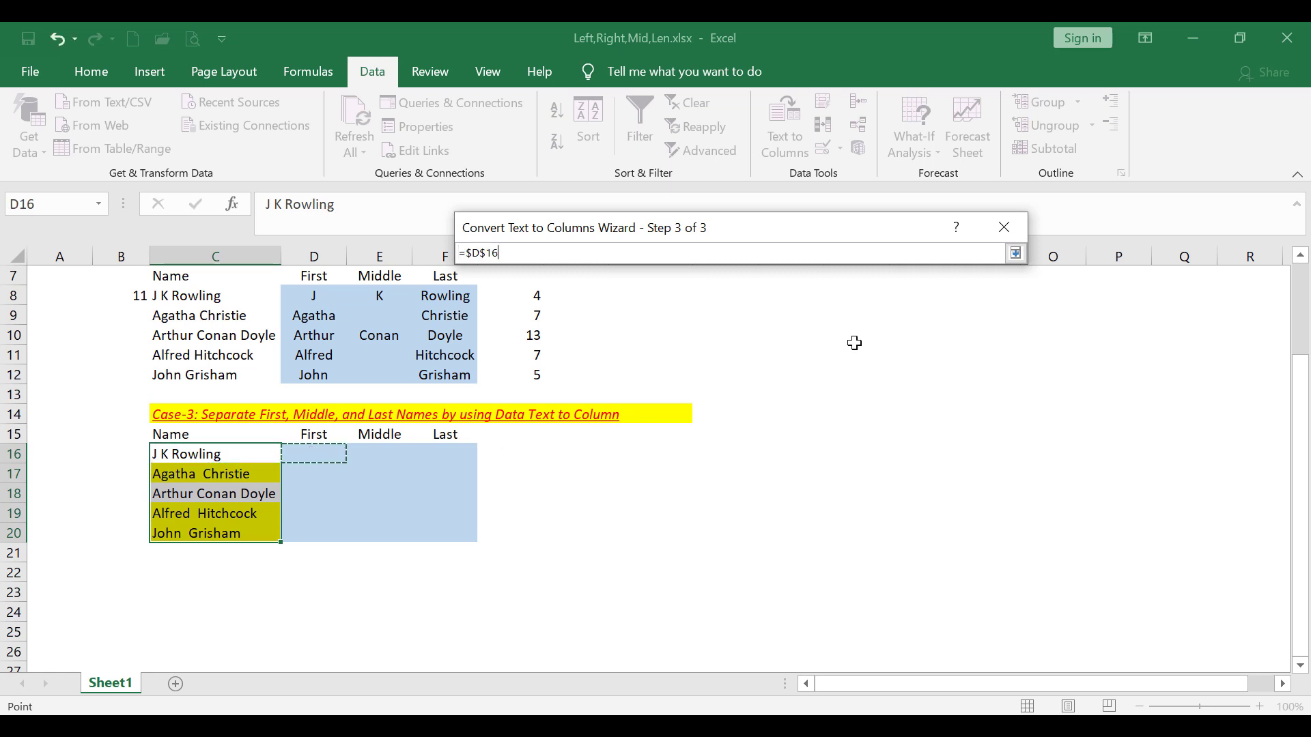
{"action": "left_click", "coordinate": [1014, 253]}
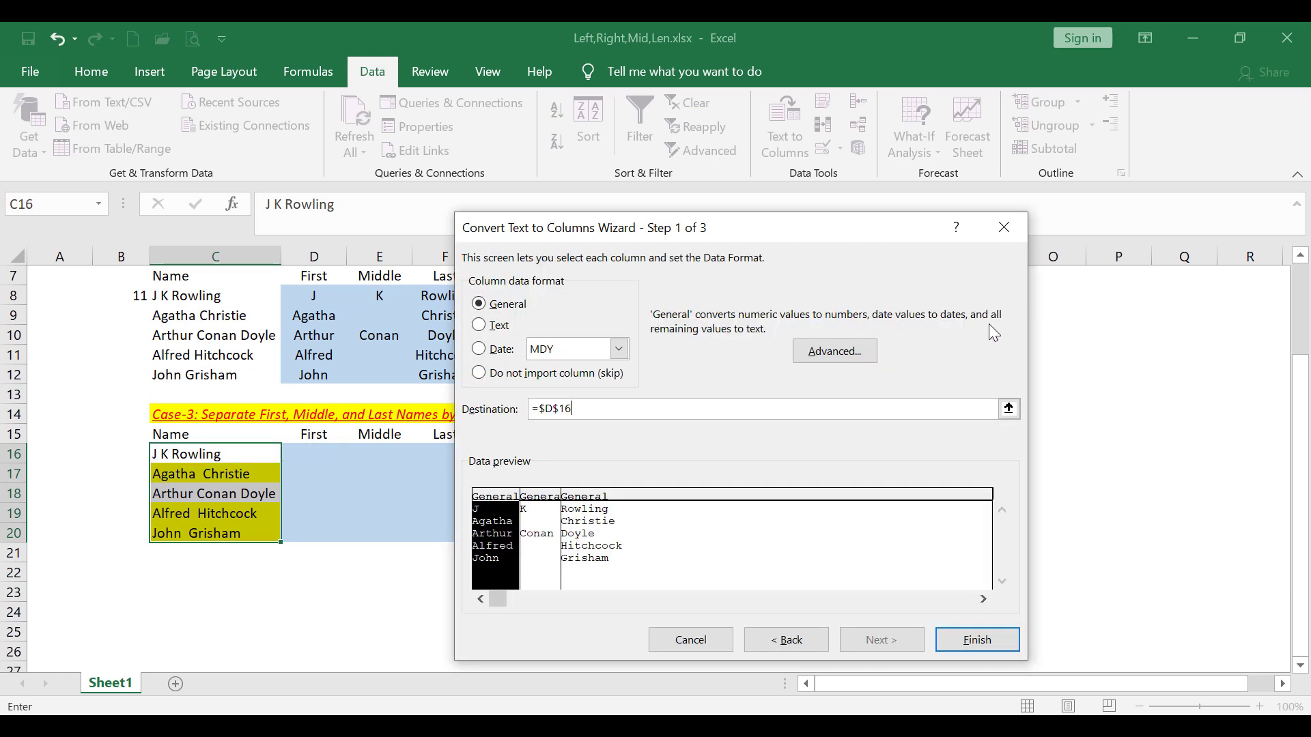
{"action": "left_click", "coordinate": [974, 641]}
{"action": "left_click", "coordinate": [648, 441]}
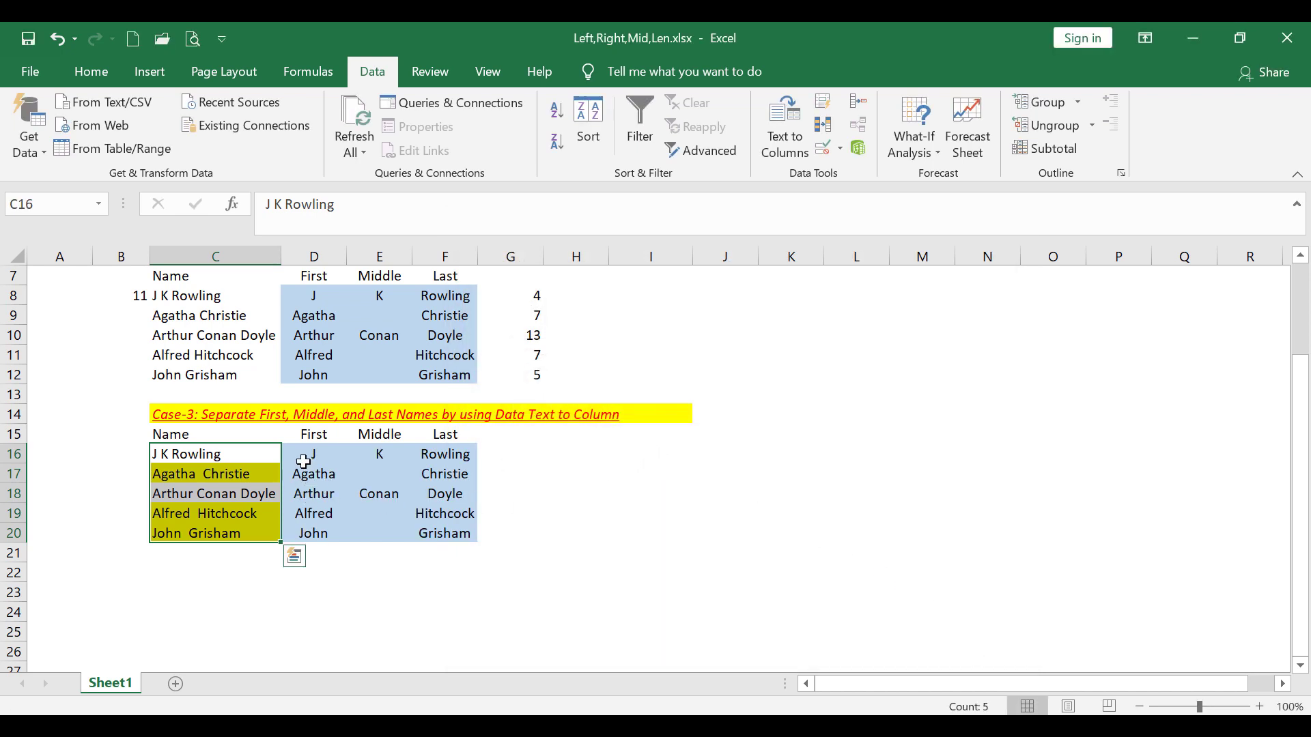
Compare the split names in D16:F20 with the full names in C16:C20
{"action": "left_click", "coordinate": [447, 513]}
{"action": "left_click", "coordinate": [211, 457]}
{"action": "left_click_drag", "start_coordinate": [212, 478], "coordinate": [225, 533]}
{"action": "left_click_drag", "start_coordinate": [316, 453], "coordinate": [432, 533]}
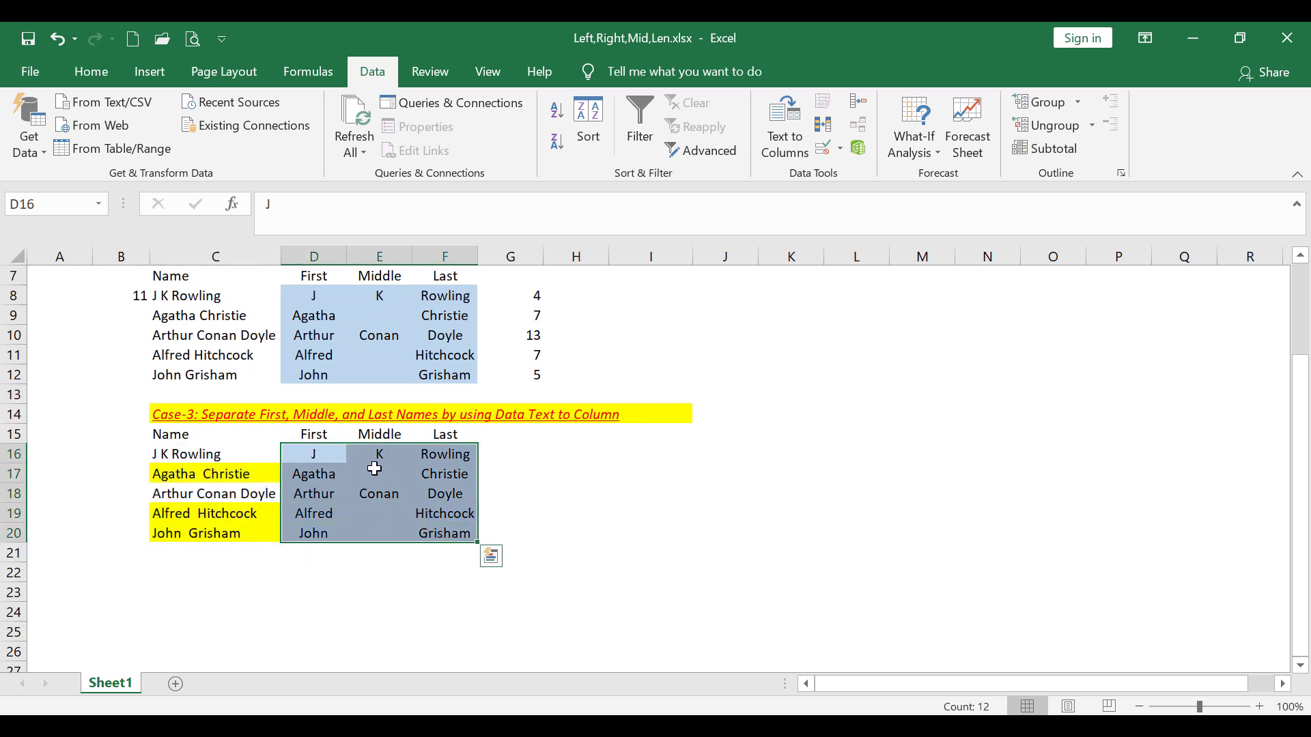